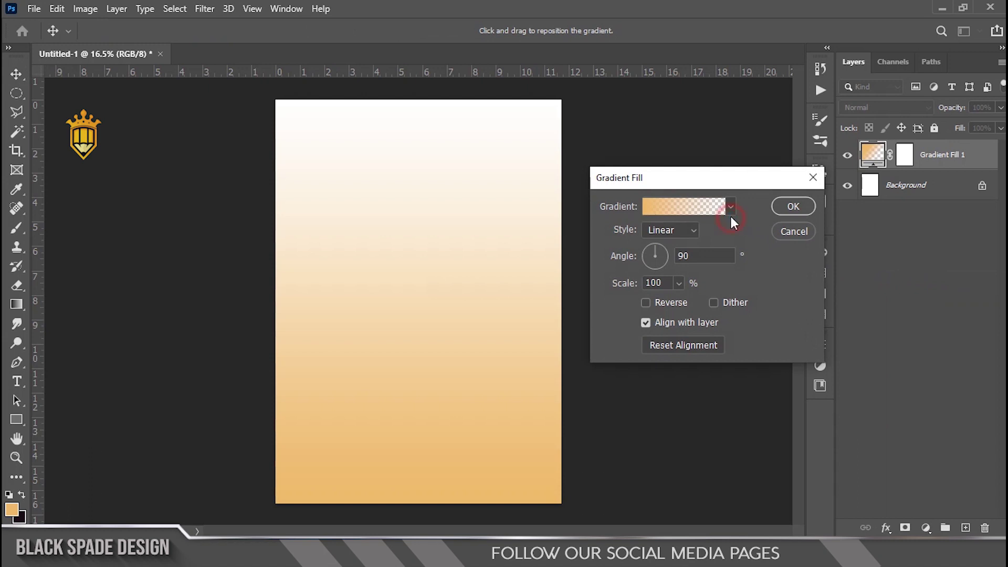
Set the gradient fill to the blue-to-peach preset, reverse it so blue is at the top, and apply it.
{"action": "left_click", "coordinate": [605, 432]}
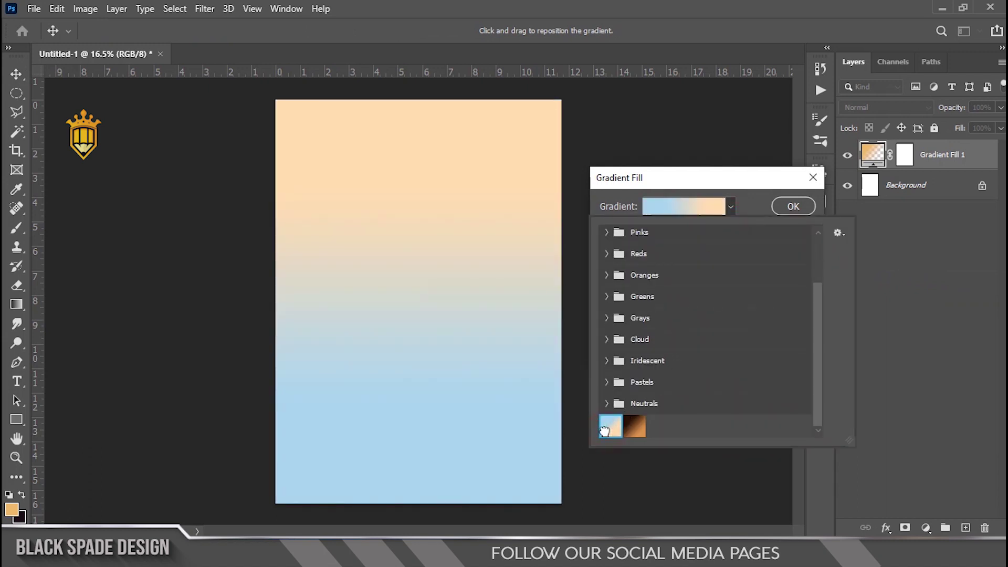
{"action": "left_click", "coordinate": [716, 179]}
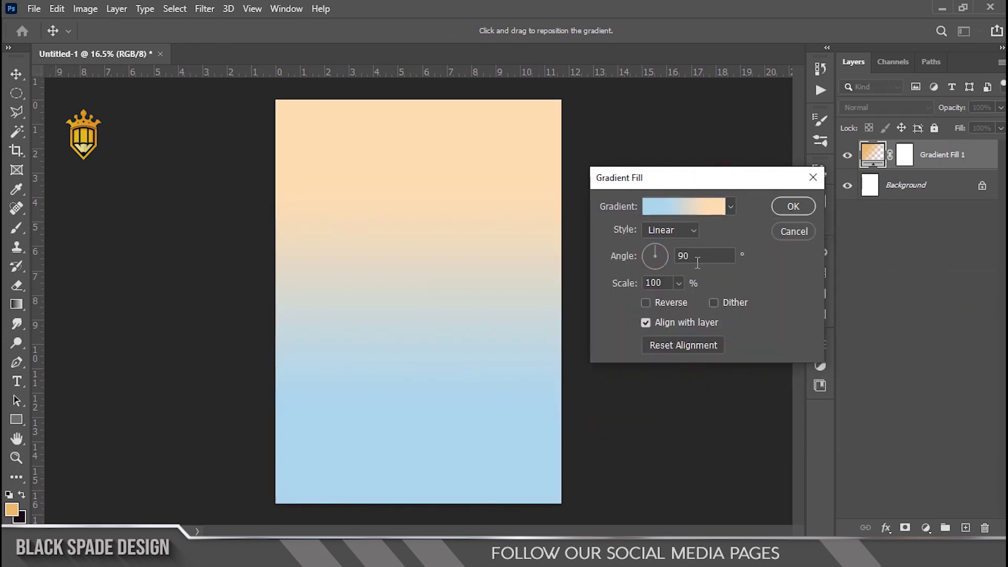
{"action": "left_click", "coordinate": [664, 302]}
{"action": "left_click", "coordinate": [793, 206]}
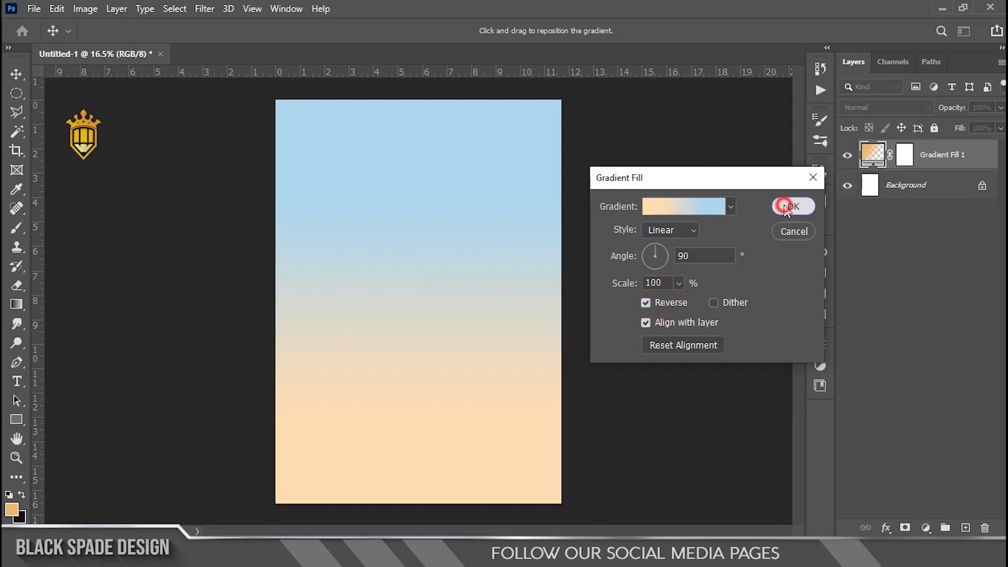
Place the bg sky-and-sea image above the gradient, scaled to about 219% to cover the canvas.
{"action": "left_click", "coordinate": [942, 9]}
{"action": "left_click_drag", "start_coordinate": [181, 131], "coordinate": [444, 361]}
{"action": "key", "text": "ctrl+minus"}
{"action": "left_click_drag", "start_coordinate": [481, 213], "coordinate": [556, 105]}
{"action": "left_click_drag", "start_coordinate": [461, 252], "coordinate": [443, 267]}
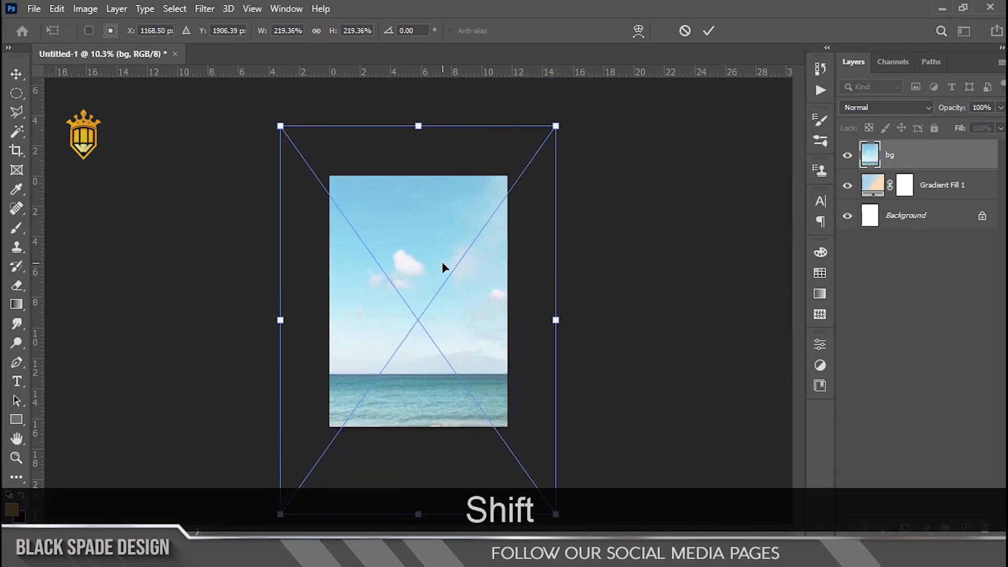
{"action": "key", "text": "Return"}
Mask the bg layer and paint out the sea and lower sky in black with a large soft brush, enlarged to 2100 px.
{"action": "scroll", "coordinate": [401, 301], "scroll_direction": "up", "scroll_amount": 1}
{"action": "left_click", "coordinate": [904, 527]}
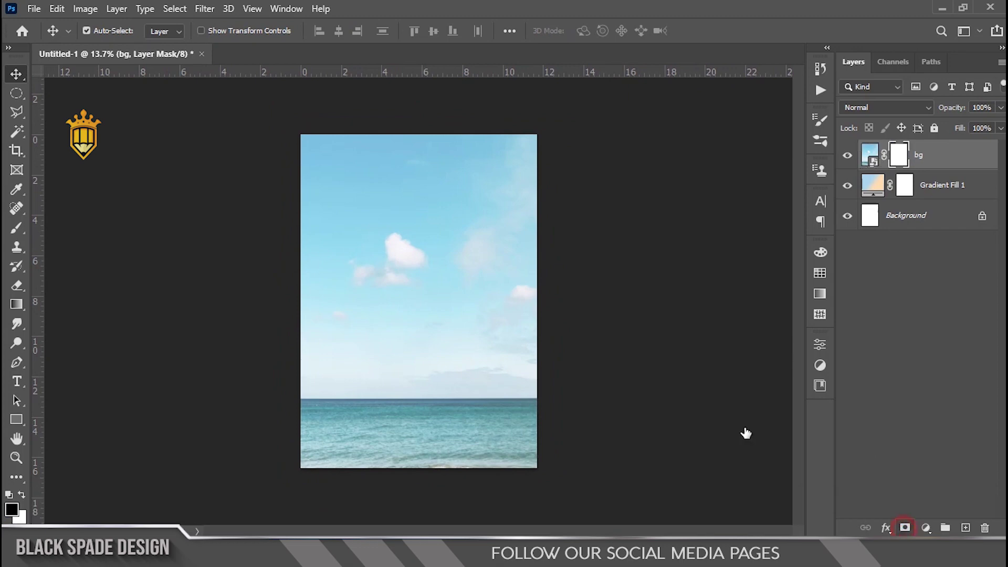
{"action": "key", "text": "b"}
{"action": "scroll", "coordinate": [416, 310], "scroll_direction": "down", "scroll_amount": 1}
{"action": "left_click_drag", "start_coordinate": [362, 417], "coordinate": [615, 432]}
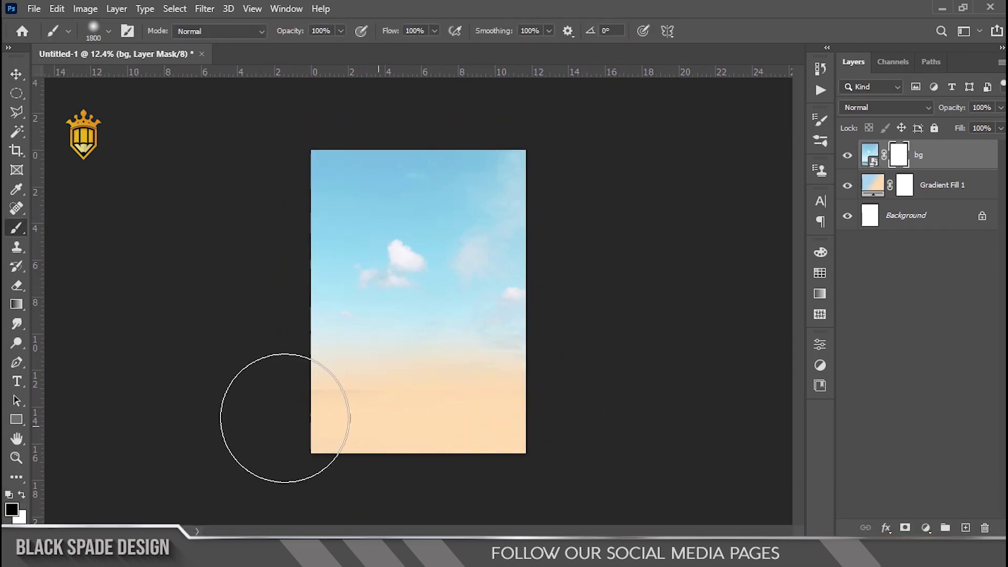
{"action": "key", "text": "bracketright"}
{"action": "key", "text": "bracketright"}
{"action": "key", "text": "bracketright"}
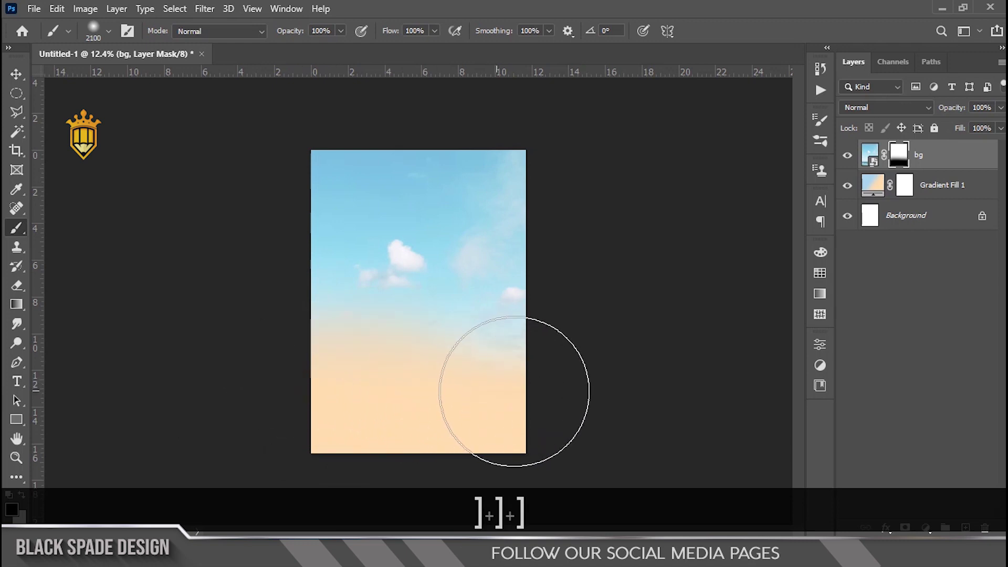
Set the bg layer's opacity to 75%.
{"action": "scroll", "coordinate": [392, 346], "scroll_direction": "up", "scroll_amount": 2}
{"action": "key", "text": "v"}
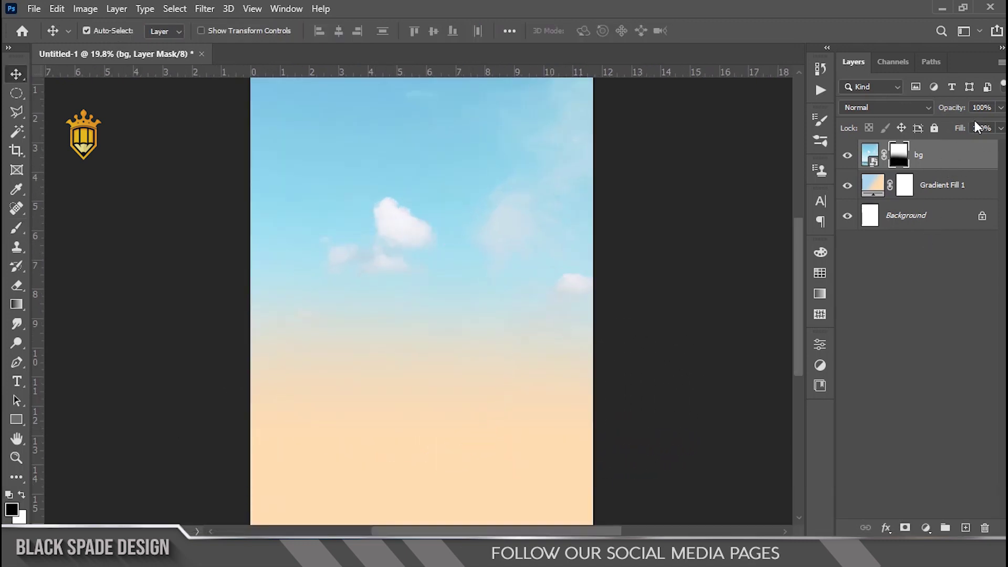
{"action": "type", "text": "75"}
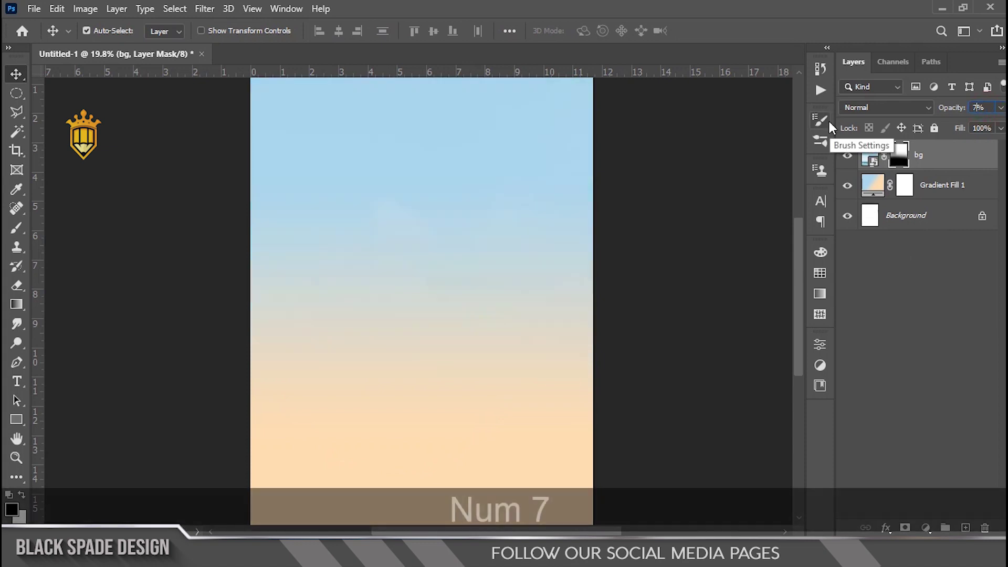
{"action": "key", "text": "Return"}
Place the mubarak decoration image, scaled to about 20.6%, centred horizontally in the lower half of the poster.
{"action": "scroll", "coordinate": [432, 222], "scroll_direction": "down", "scroll_amount": 2}
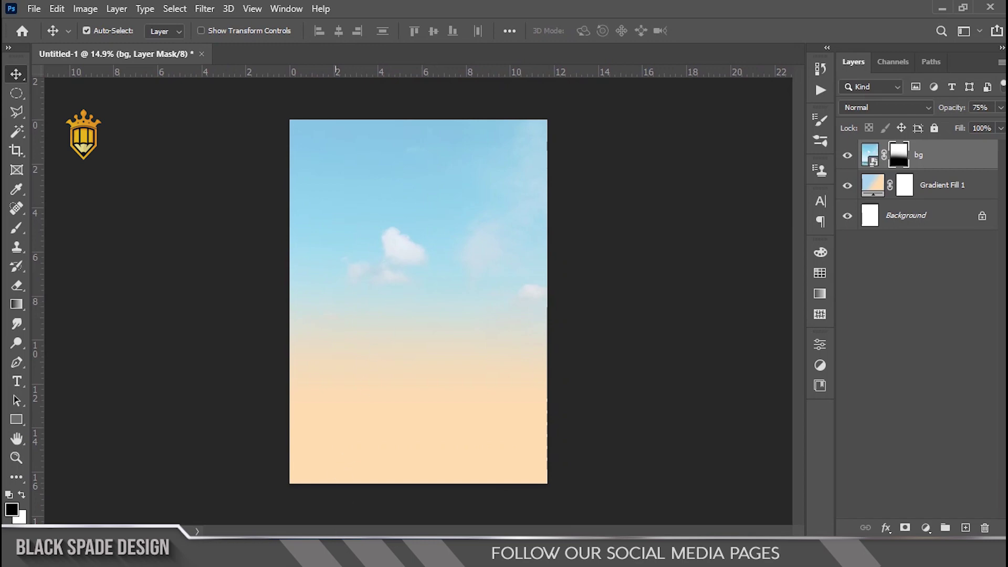
{"action": "left_click", "coordinate": [942, 7]}
{"action": "left_click_drag", "start_coordinate": [328, 134], "coordinate": [446, 424]}
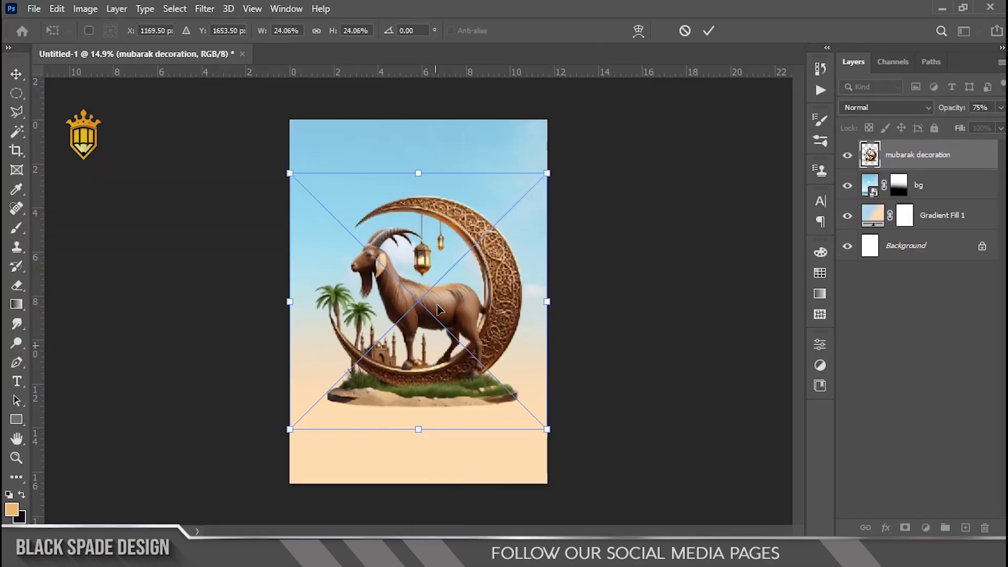
{"action": "left_click_drag", "start_coordinate": [441, 269], "coordinate": [441, 285]}
{"action": "left_click_drag", "start_coordinate": [548, 190], "coordinate": [537, 199]}
{"action": "left_click_drag", "start_coordinate": [449, 301], "coordinate": [449, 325]}
{"action": "scroll", "coordinate": [449, 315], "scroll_direction": "down", "scroll_amount": 2}
{"action": "scroll", "coordinate": [431, 341], "scroll_direction": "up", "scroll_amount": 1}
{"action": "key", "text": "space"}
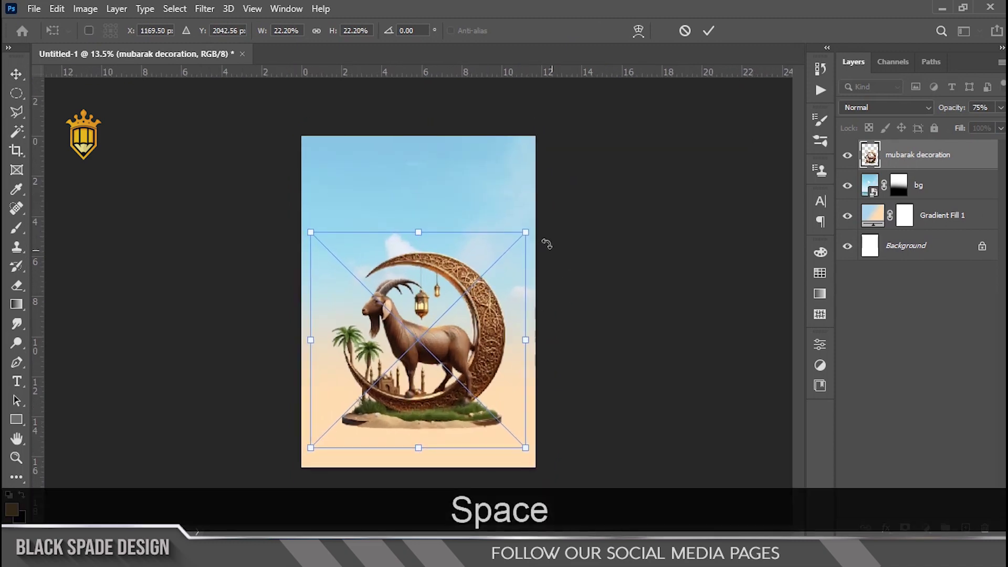
{"action": "left_click_drag", "start_coordinate": [529, 233], "coordinate": [515, 232]}
{"action": "key", "text": "Return"}
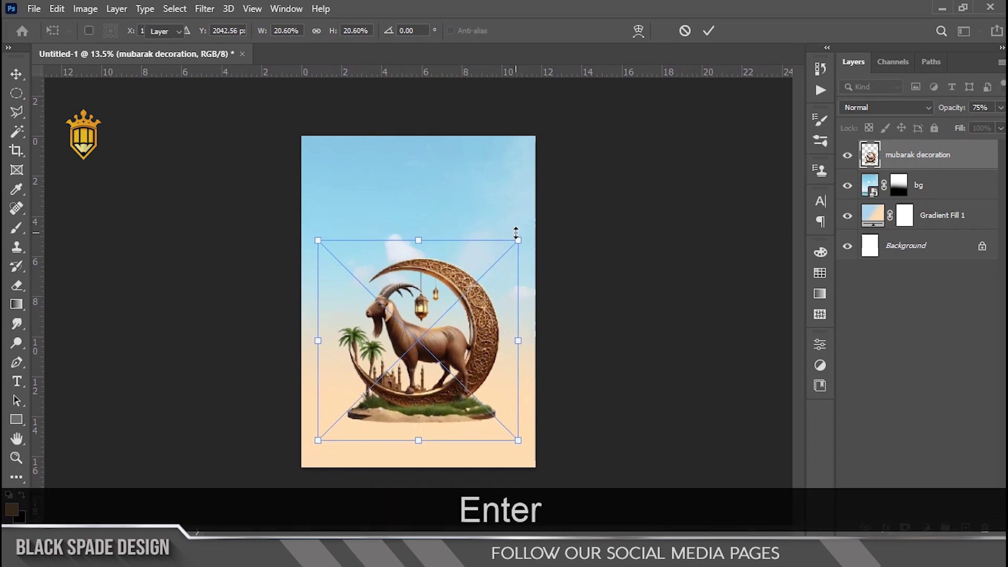
Add a layer mask to the mubarak decoration layer.
{"action": "key", "text": "ctrl+0"}
{"action": "key", "text": "space"}
{"action": "scroll", "coordinate": [385, 343], "scroll_direction": "up", "scroll_amount": 3}
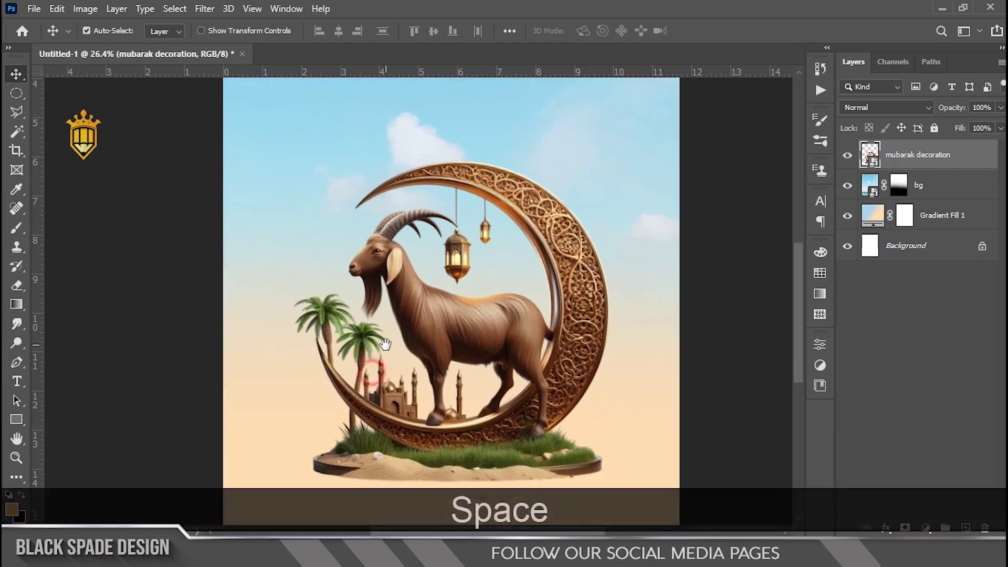
{"action": "scroll", "coordinate": [411, 384], "scroll_direction": "down", "scroll_amount": 3}
{"action": "scroll", "coordinate": [411, 384], "scroll_direction": "up", "scroll_amount": 2}
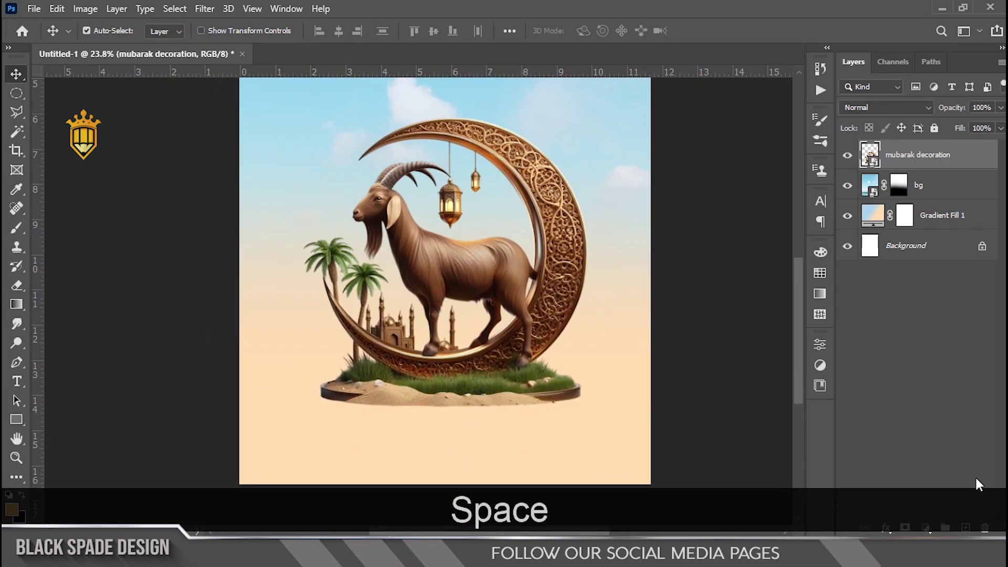
{"action": "left_click", "coordinate": [907, 527]}
Start a Pen path around the crown of the left palm tree and along its overlap with the neighbouring palm's fronds.
{"action": "scroll", "coordinate": [444, 290], "scroll_direction": "up", "scroll_amount": 8}
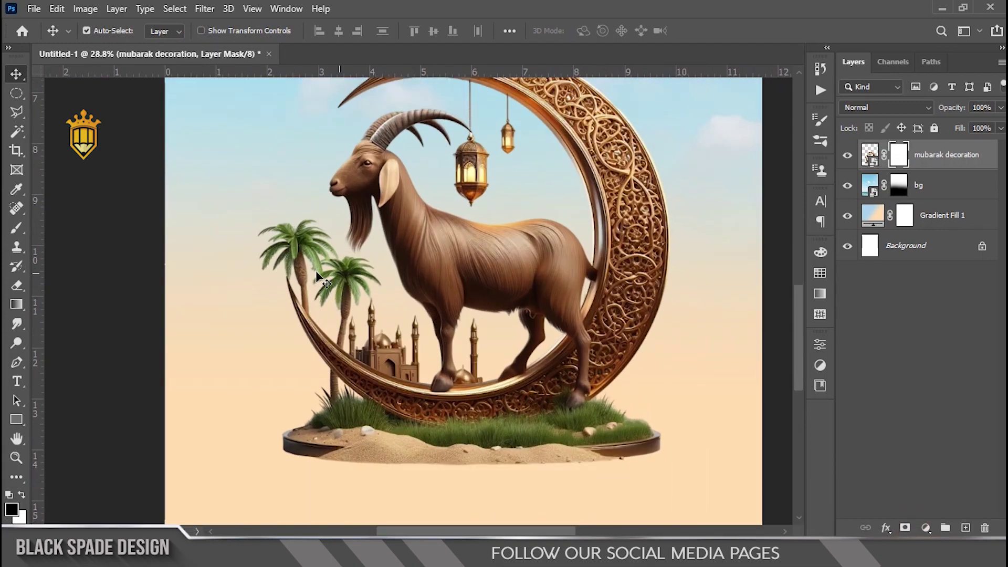
{"action": "key", "text": "space"}
{"action": "left_click_drag", "start_coordinate": [315, 221], "coordinate": [320, 321]}
{"action": "key", "text": "p"}
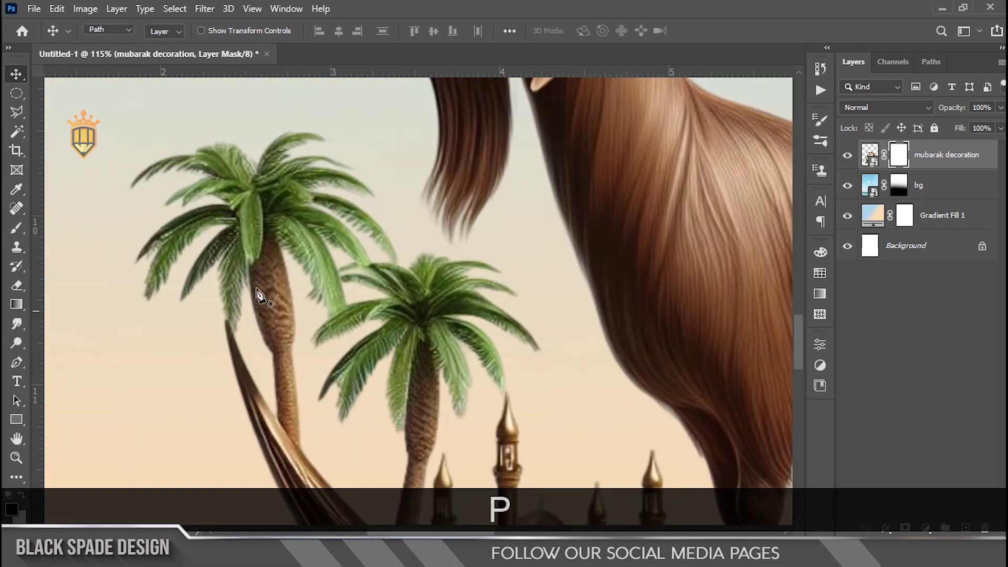
{"action": "left_click", "coordinate": [100, 215]}
{"action": "left_click", "coordinate": [362, 141]}
{"action": "scroll", "coordinate": [428, 270], "scroll_direction": "up", "scroll_amount": 6}
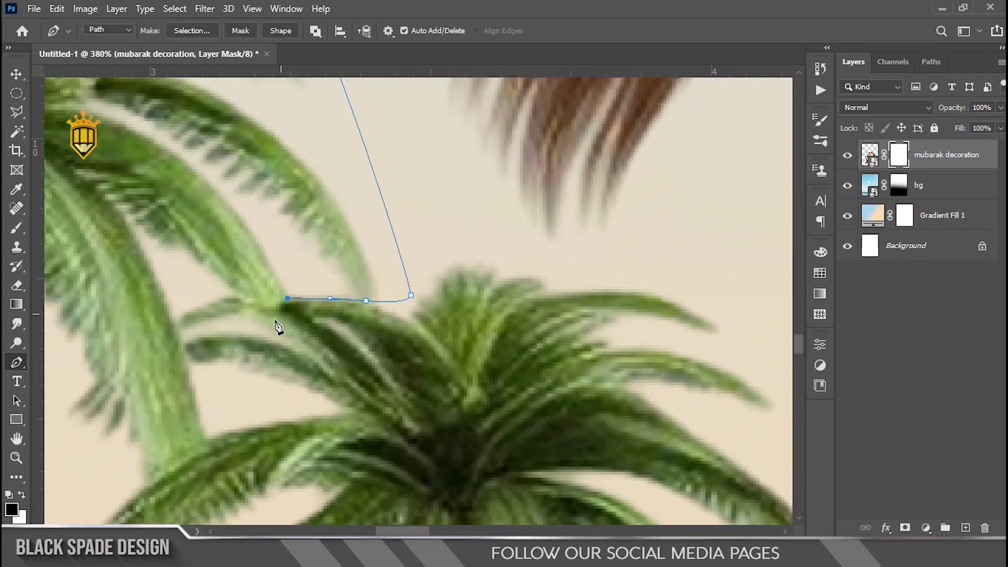
{"action": "left_click_drag", "start_coordinate": [229, 327], "coordinate": [327, 243]}
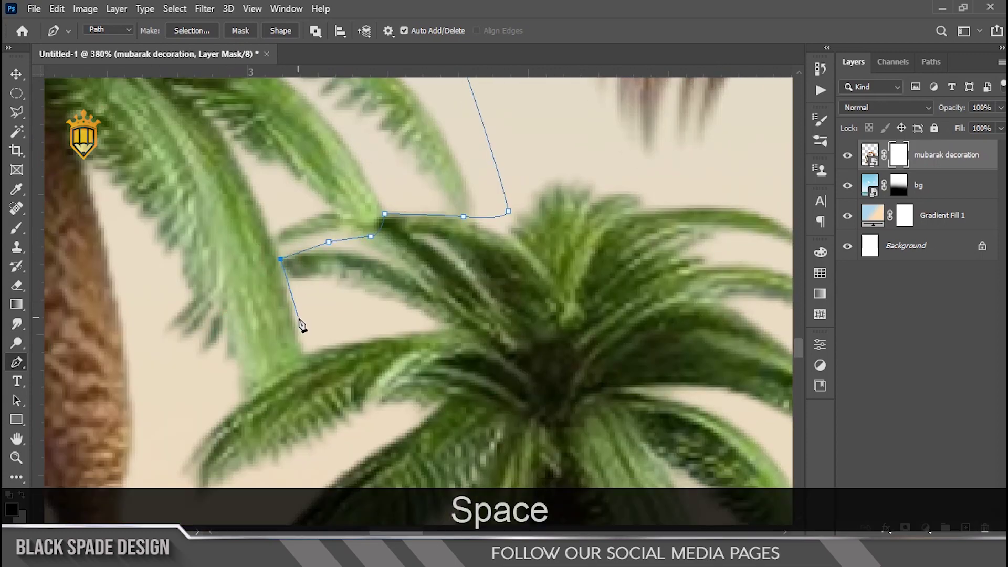
{"action": "left_click_drag", "start_coordinate": [297, 317], "coordinate": [323, 343]}
{"action": "left_click_drag", "start_coordinate": [192, 448], "coordinate": [294, 257]}
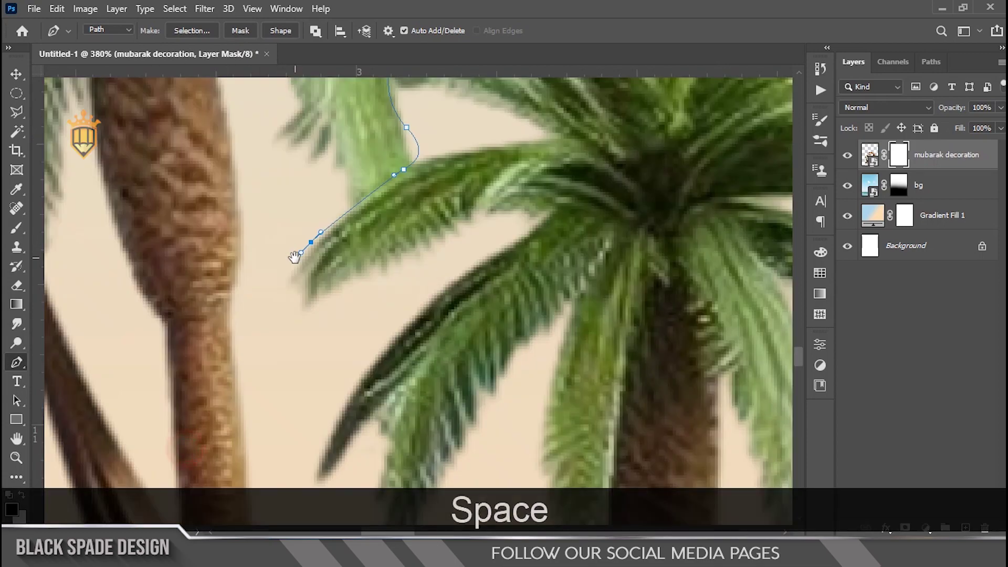
Continue the path down beside the left palm's trunk, back up along the crescent's edge, and close it around the crown.
{"action": "left_click_drag", "start_coordinate": [295, 349], "coordinate": [330, 181]}
{"action": "left_click_drag", "start_coordinate": [336, 388], "coordinate": [342, 412]}
{"action": "left_click_drag", "start_coordinate": [346, 427], "coordinate": [353, 284]}
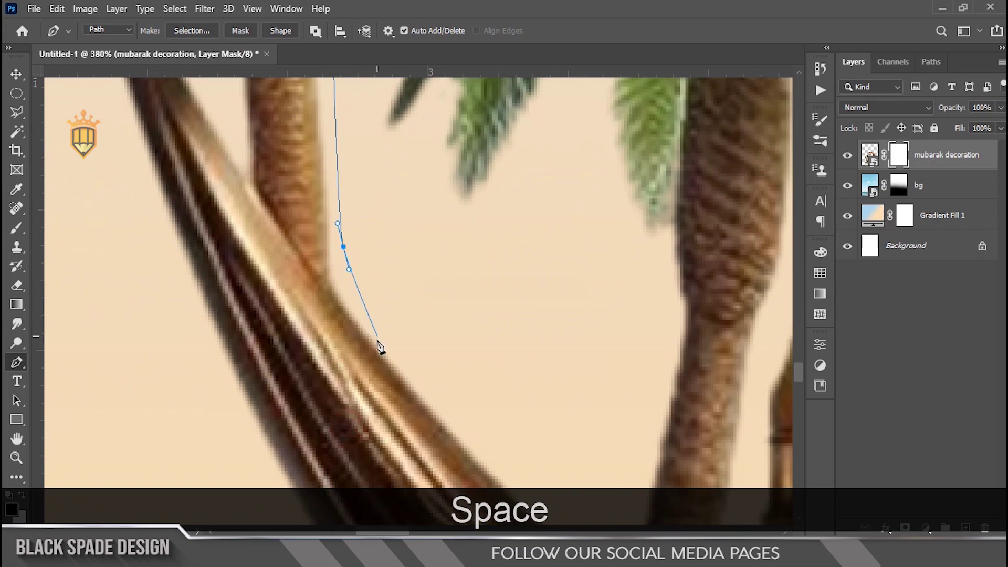
{"action": "left_click", "coordinate": [383, 352]}
{"action": "left_click_drag", "start_coordinate": [208, 121], "coordinate": [343, 330]}
{"action": "left_click_drag", "start_coordinate": [294, 220], "coordinate": [344, 351]}
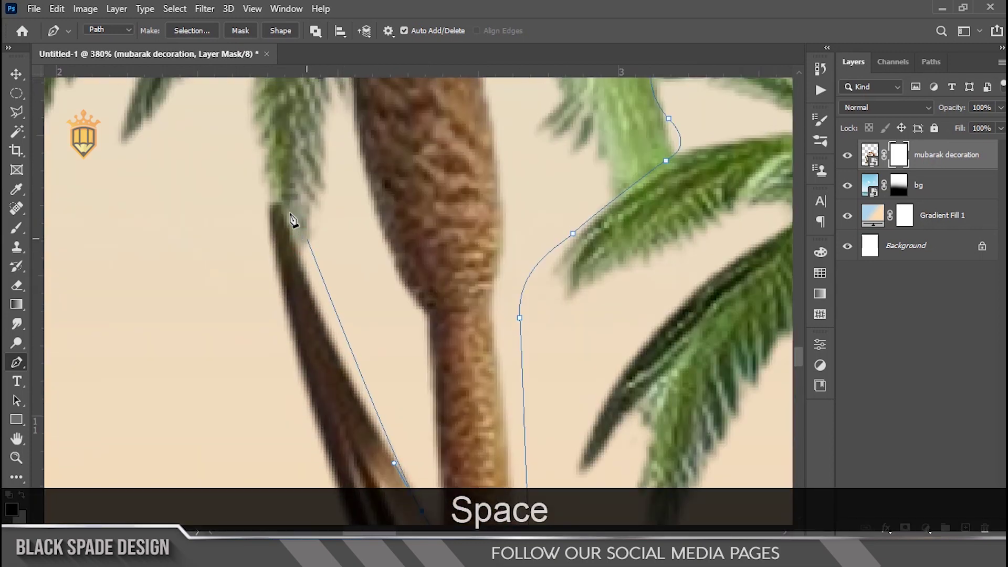
{"action": "left_click_drag", "start_coordinate": [261, 174], "coordinate": [244, 126]}
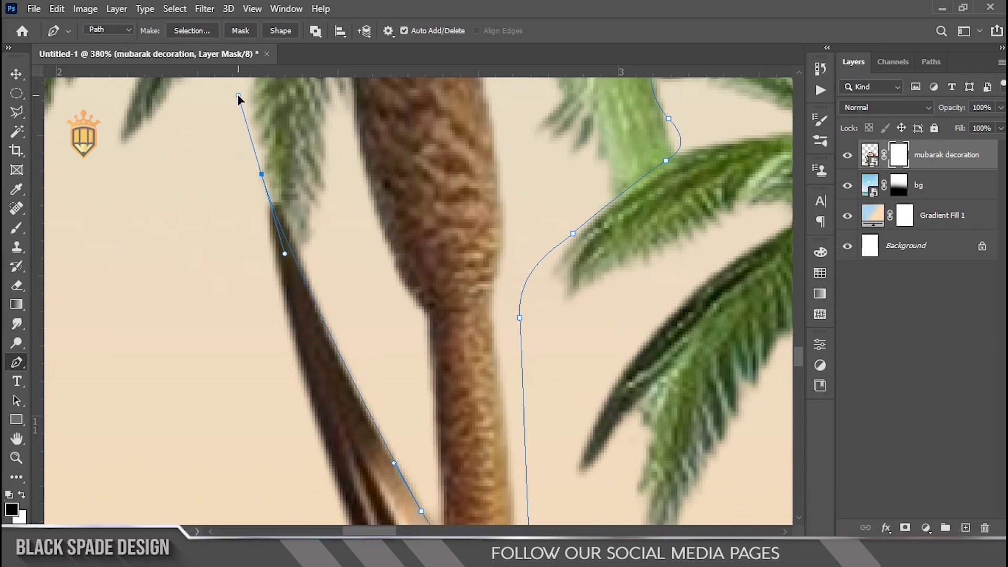
{"action": "scroll", "coordinate": [211, 364], "scroll_direction": "down", "scroll_amount": 8}
{"action": "left_click", "coordinate": [108, 288]}
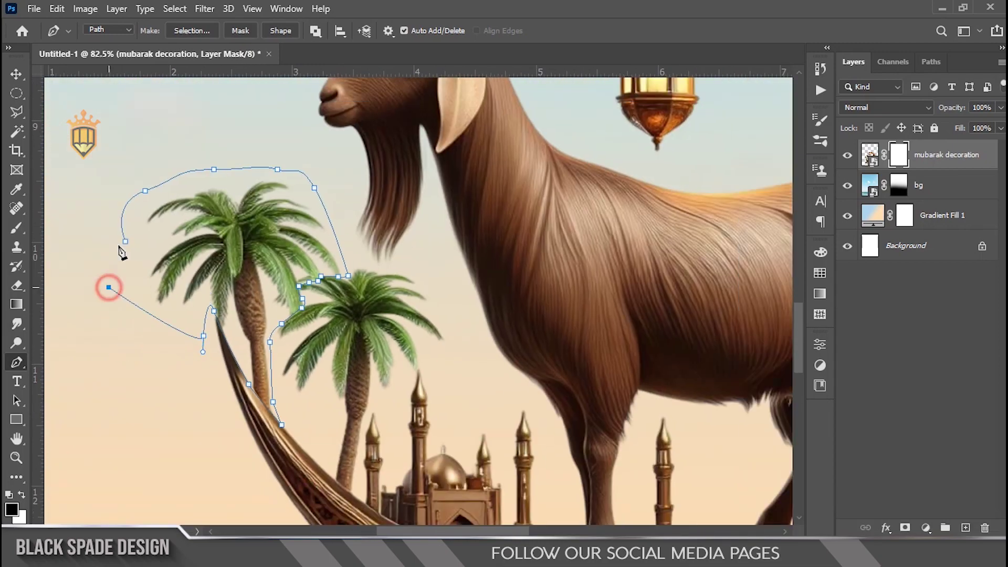
{"action": "left_click", "coordinate": [125, 242]}
Convert the path to a selection with a 1 px feather, hide the left palm by filling the mask with black, and deselect.
{"action": "scroll", "coordinate": [178, 234], "scroll_direction": "up", "scroll_amount": 3}
{"action": "right_click", "coordinate": [179, 231]}
{"action": "left_click", "coordinate": [212, 269]}
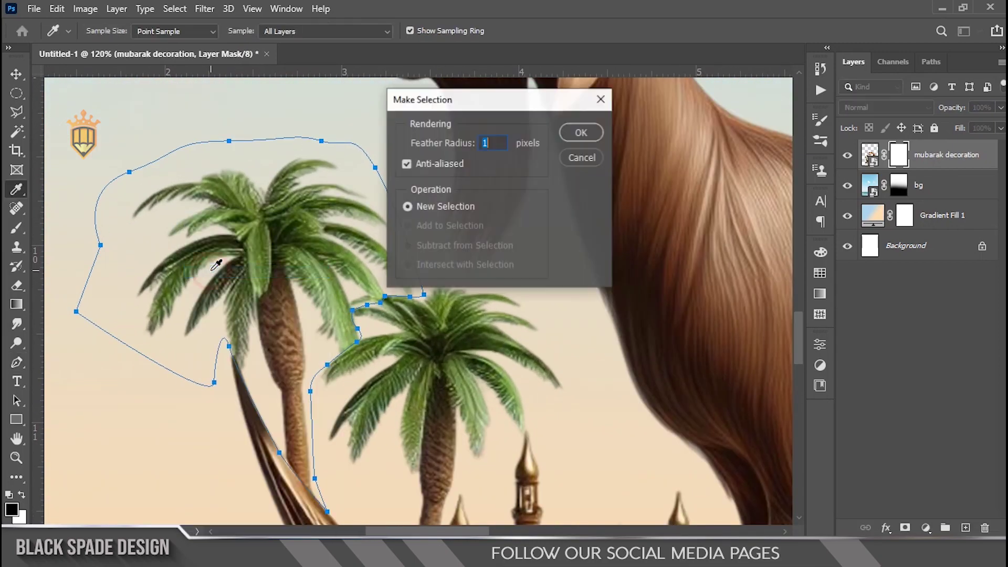
{"action": "key", "text": "Return"}
{"action": "key", "text": "Delete"}
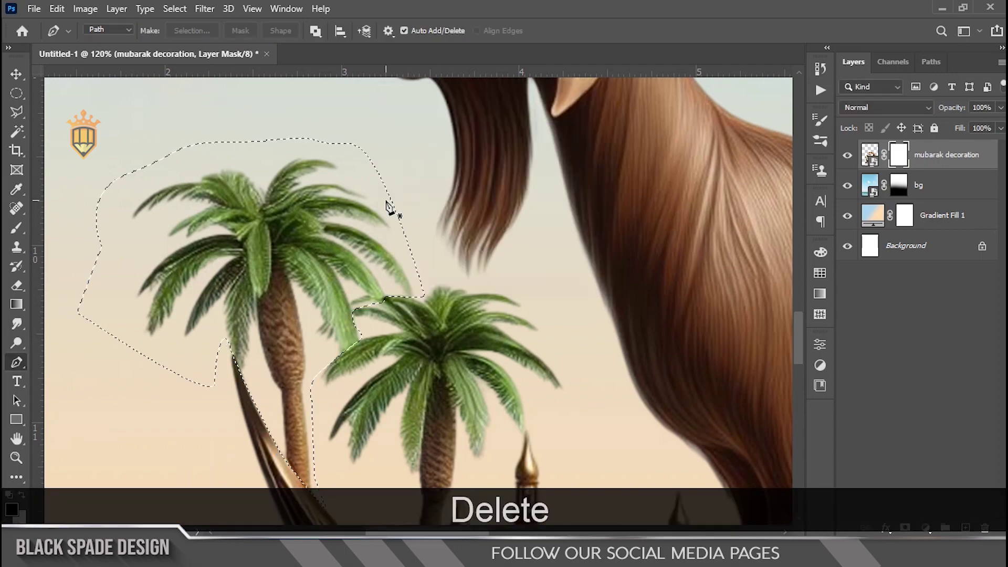
{"action": "key", "text": "x"}
{"action": "key", "text": "Delete"}
{"action": "key", "text": "ctrl+d"}
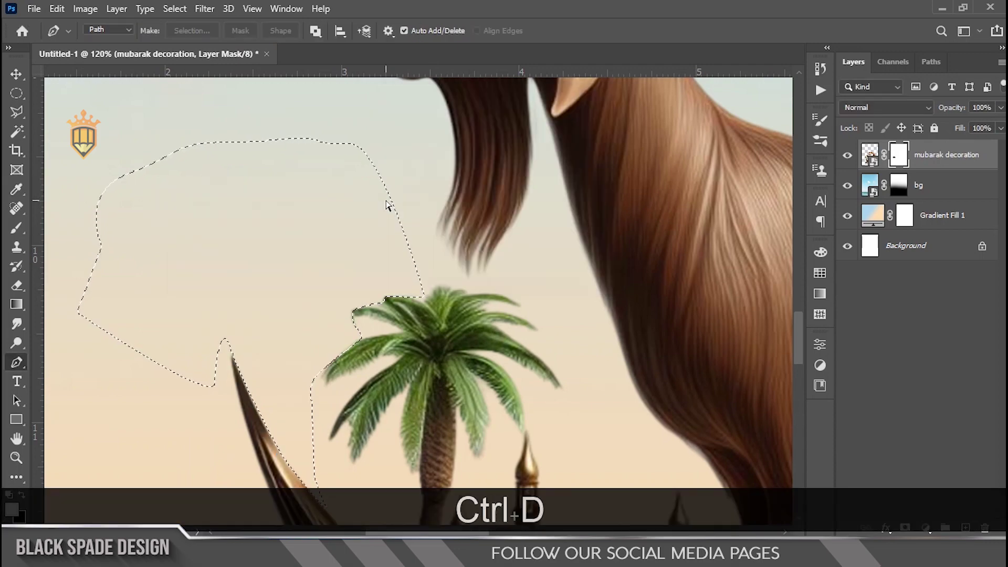
Lasso the leftover frond fragment beside the remaining palm and remove it from the mask.
{"action": "scroll", "coordinate": [382, 243], "scroll_direction": "down", "scroll_amount": 2}
{"action": "scroll", "coordinate": [371, 259], "scroll_direction": "up", "scroll_amount": 6}
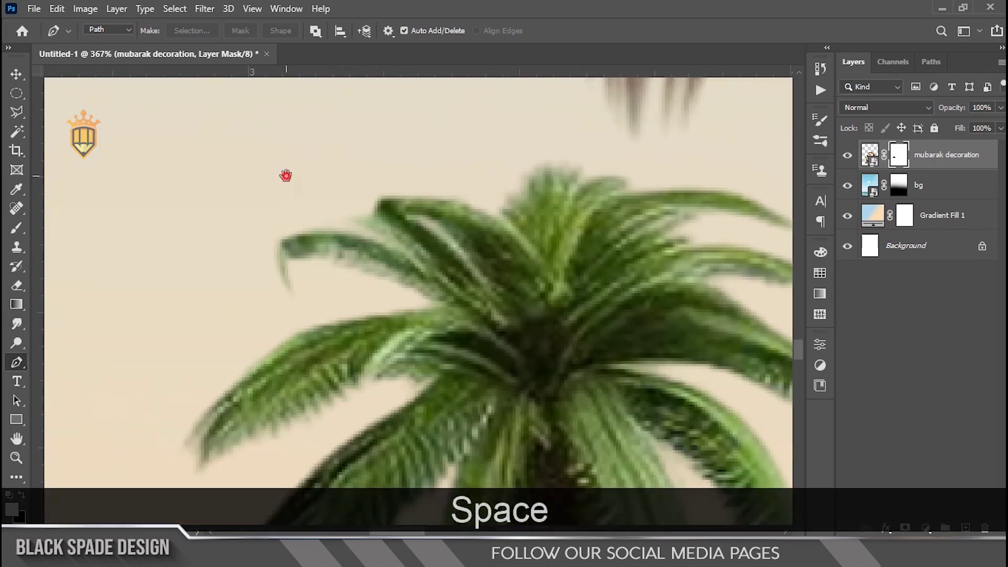
{"action": "left_click_drag", "start_coordinate": [19, 113], "coordinate": [63, 110]}
{"action": "scroll", "coordinate": [256, 216], "scroll_direction": "up", "scroll_amount": 4}
{"action": "left_click_drag", "start_coordinate": [242, 237], "coordinate": [247, 235]}
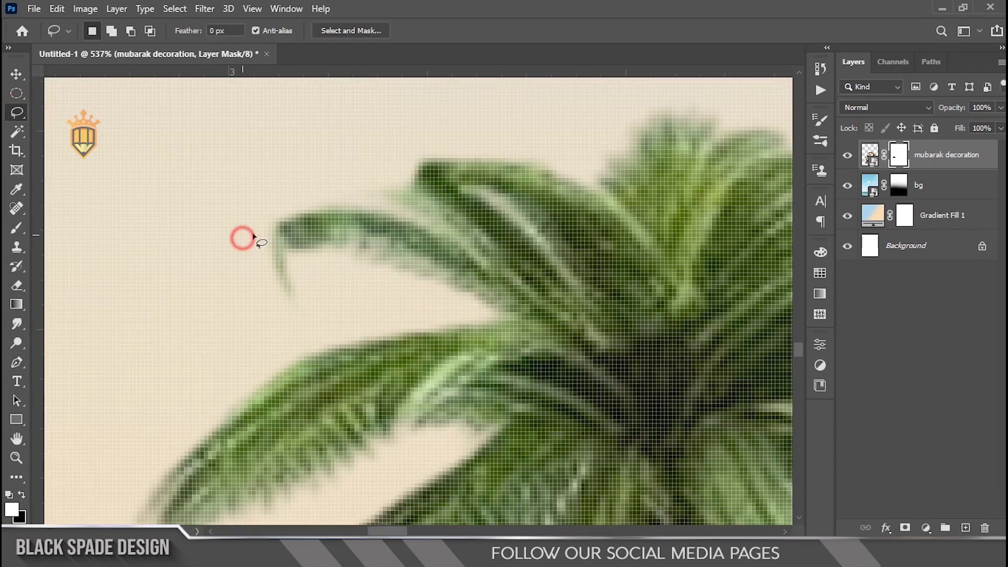
{"action": "key", "text": "Delete"}
Examine the masked goat-and-crescent artwork both up close and within the overall poster.
{"action": "scroll", "coordinate": [261, 266], "scroll_direction": "down", "scroll_amount": 20}
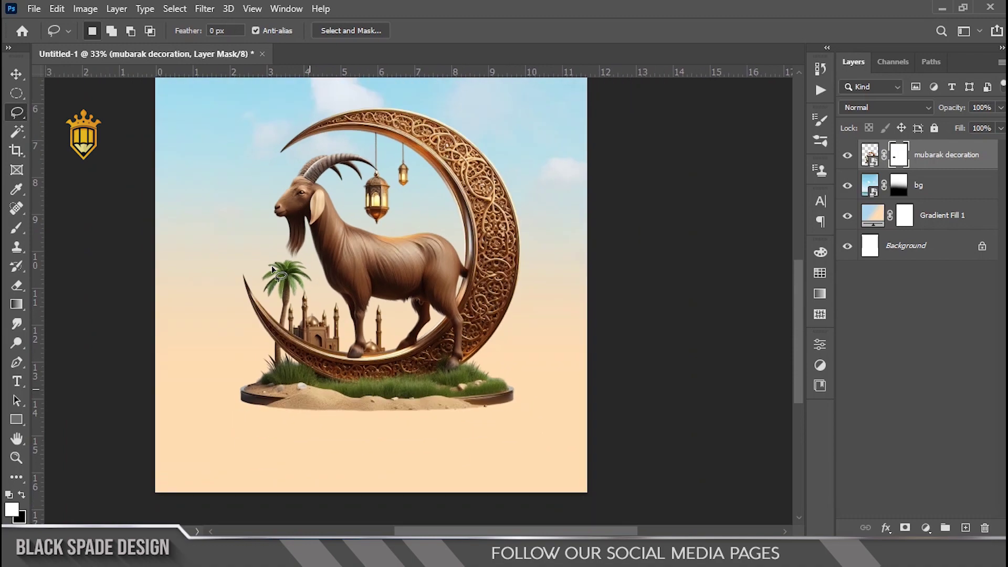
{"action": "scroll", "coordinate": [279, 260], "scroll_direction": "down", "scroll_amount": 2}
{"action": "scroll", "coordinate": [287, 250], "scroll_direction": "up", "scroll_amount": 1}
{"action": "key", "text": "space"}
{"action": "left_click_drag", "start_coordinate": [296, 221], "coordinate": [361, 289]}
{"action": "key", "text": "v"}
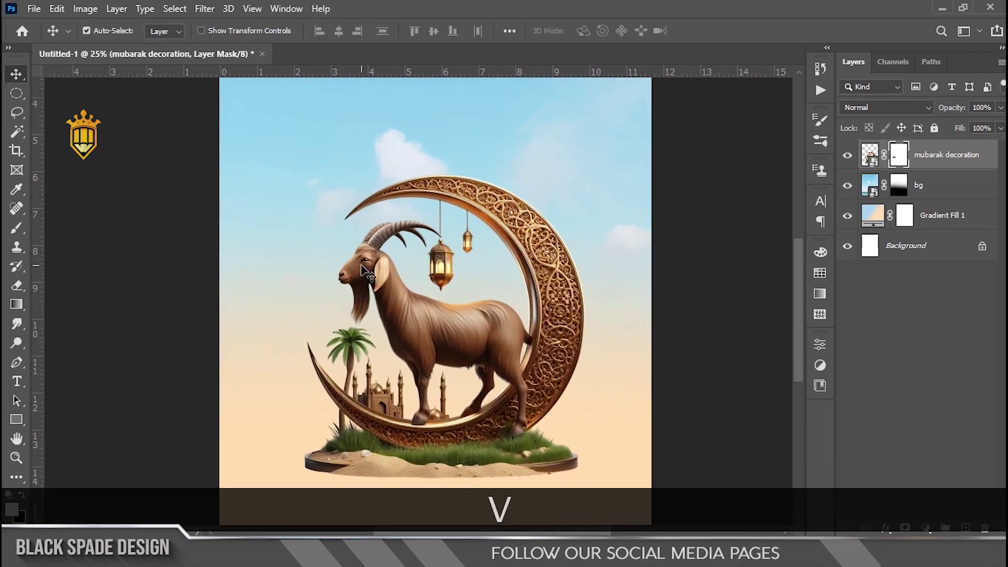
{"action": "scroll", "coordinate": [366, 277], "scroll_direction": "down", "scroll_amount": 2}
{"action": "scroll", "coordinate": [452, 338], "scroll_direction": "up", "scroll_amount": 1}
{"action": "scroll", "coordinate": [435, 346], "scroll_direction": "down", "scroll_amount": 2}
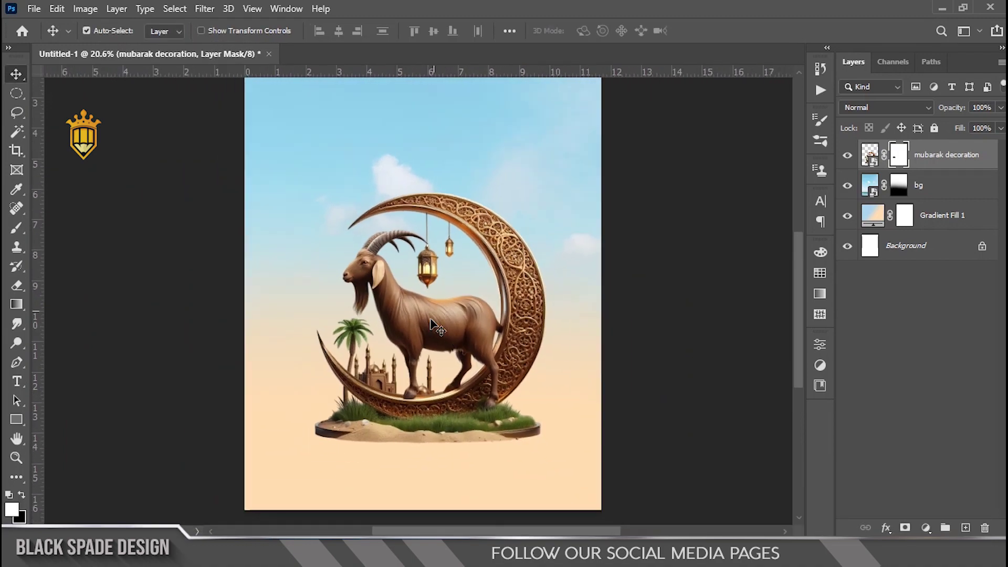
{"action": "scroll", "coordinate": [427, 351], "scroll_direction": "up", "scroll_amount": 2}
{"action": "key", "text": "space"}
{"action": "left_click_drag", "start_coordinate": [433, 399], "coordinate": [433, 375]}
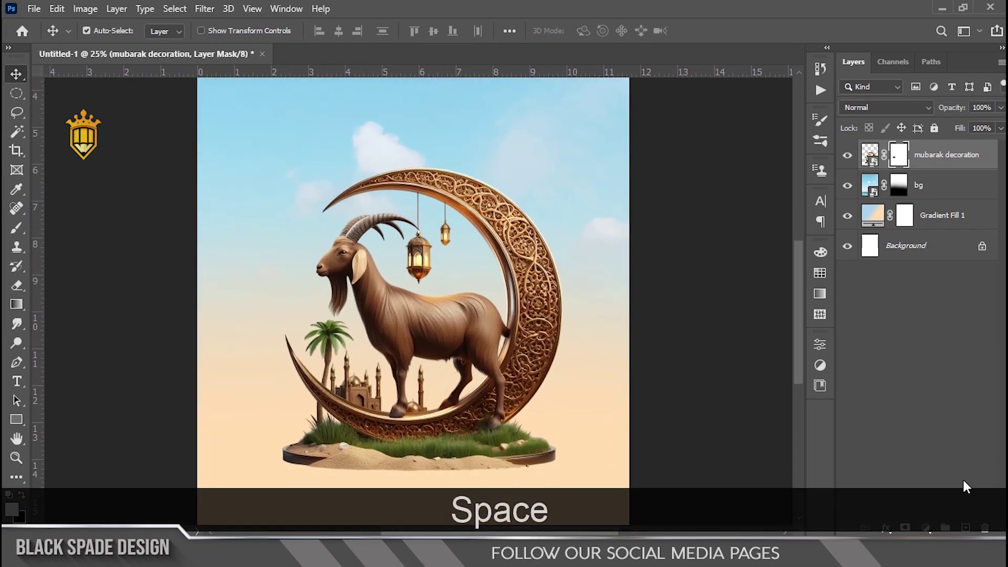
Add a Curves adjustment layer clipped to the mubarak decoration layer.
{"action": "left_click", "coordinate": [925, 529]}
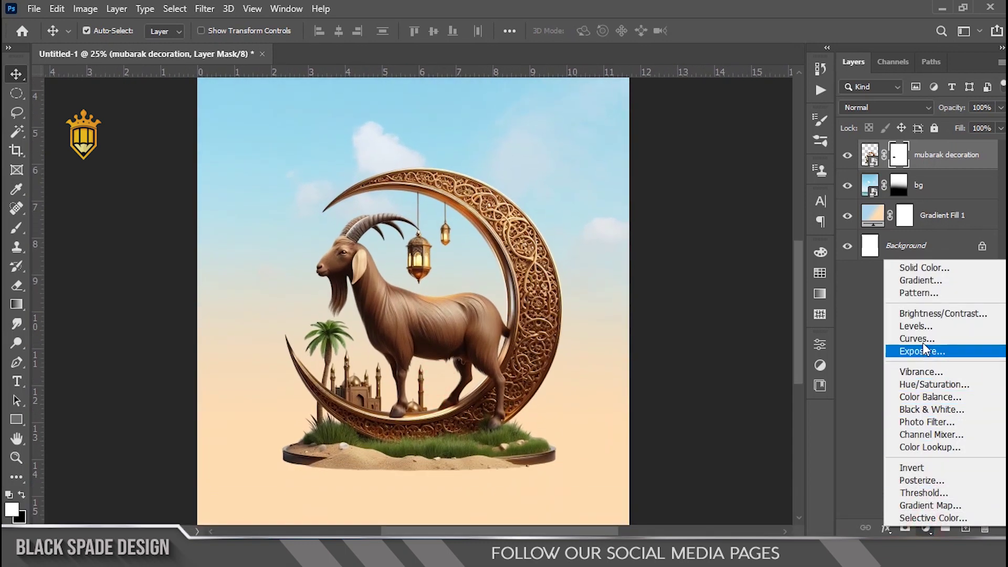
{"action": "left_click", "coordinate": [921, 341]}
{"action": "left_click", "coordinate": [693, 516]}
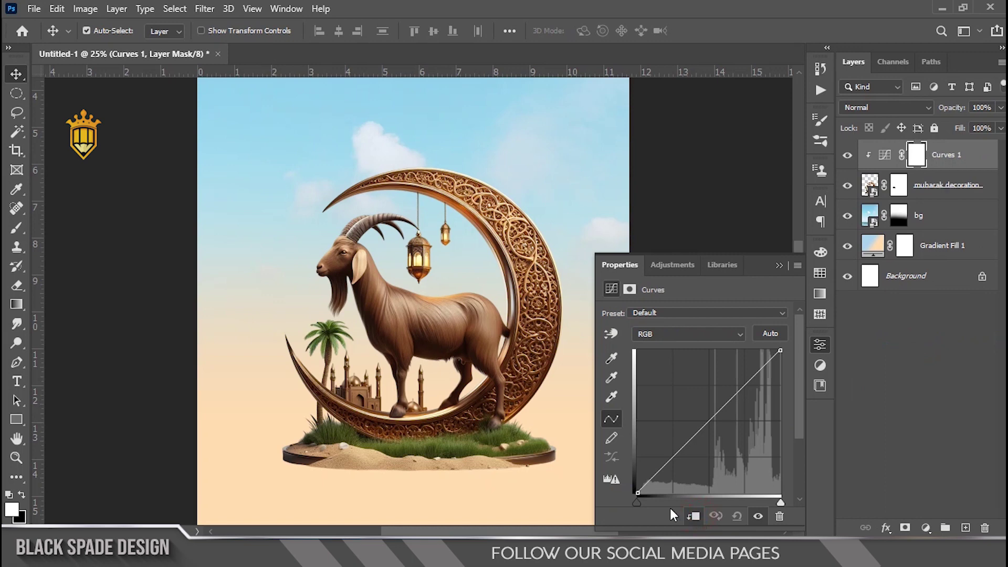
Increase the contrast of the Curves 1 adjustment by moving its RGB black point and white point inward.
{"action": "left_click_drag", "start_coordinate": [637, 502], "coordinate": [651, 502]}
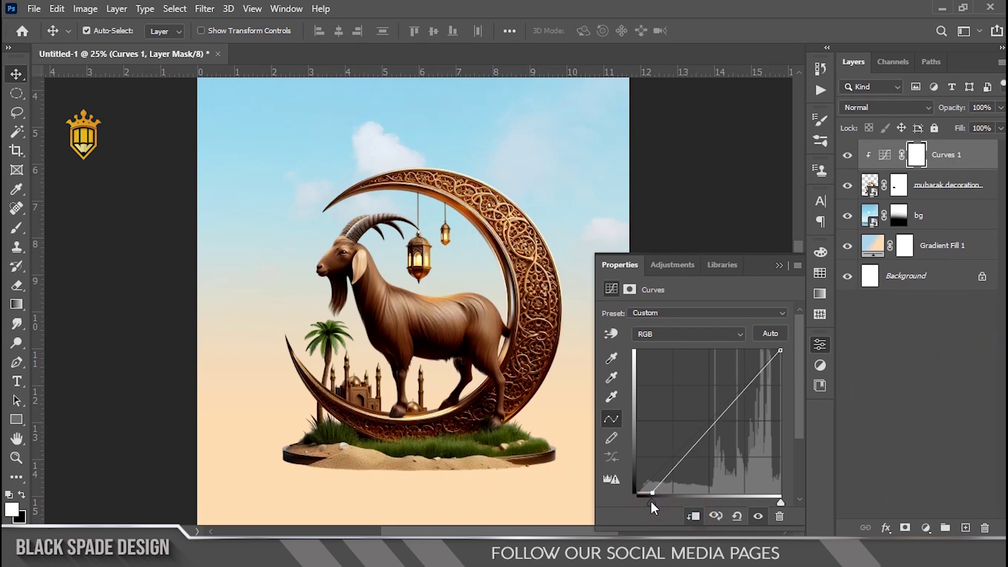
{"action": "left_click_drag", "start_coordinate": [781, 503], "coordinate": [765, 502]}
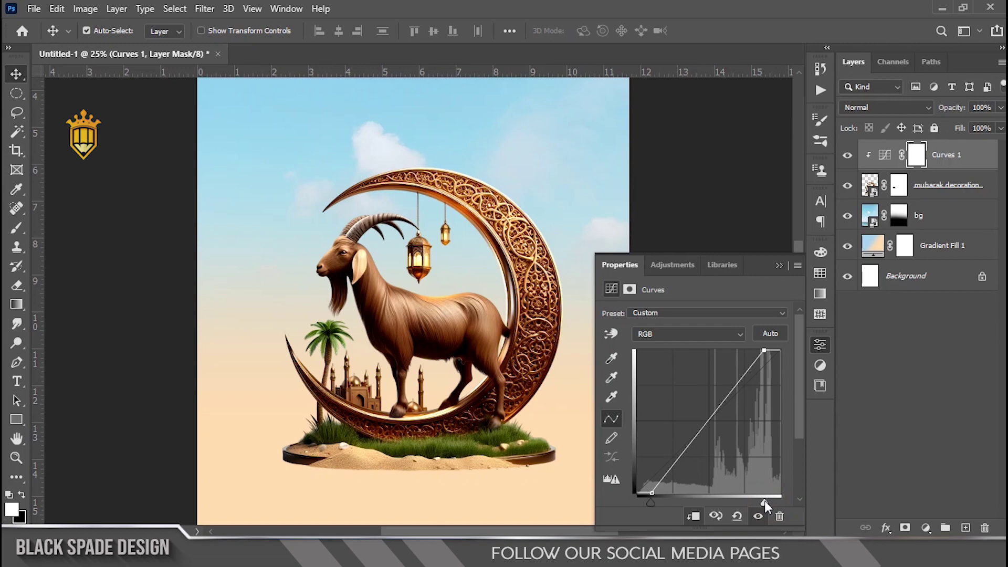
{"action": "left_click", "coordinate": [777, 265]}
{"action": "scroll", "coordinate": [489, 307], "scroll_direction": "up", "scroll_amount": 3}
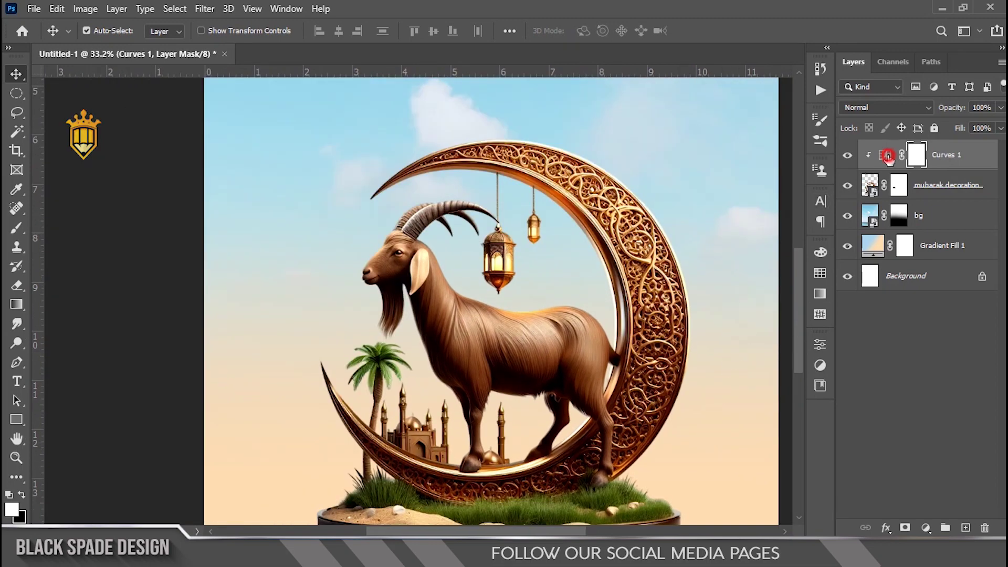
{"action": "double_click", "coordinate": [887, 155]}
{"action": "left_click_drag", "start_coordinate": [767, 502], "coordinate": [754, 500]}
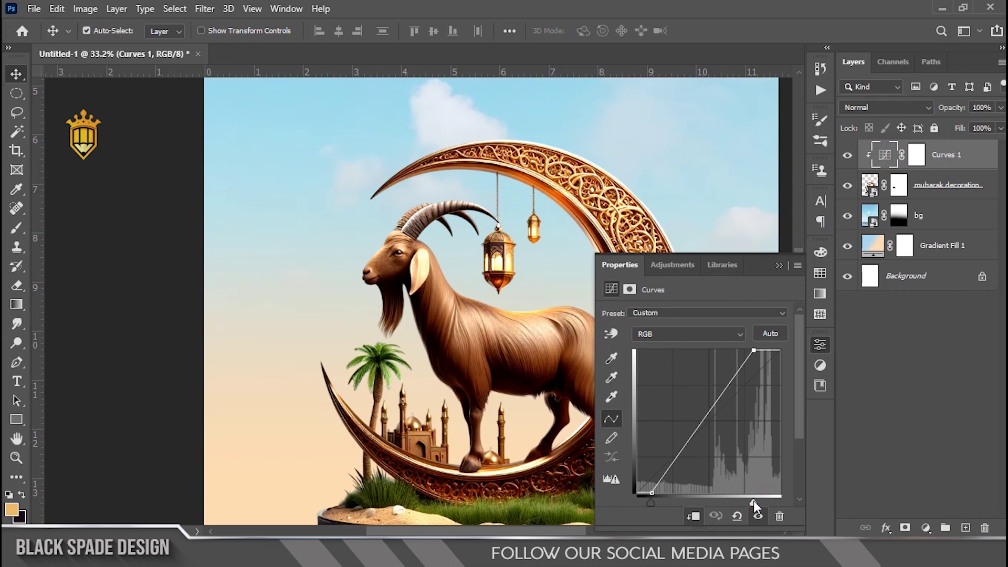
{"action": "left_click_drag", "start_coordinate": [754, 499], "coordinate": [758, 501]}
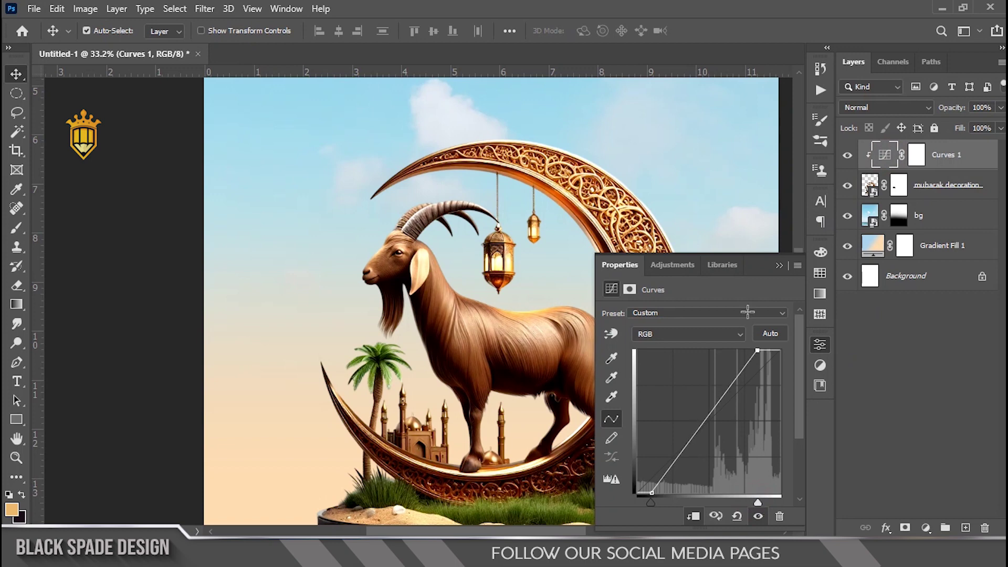
{"action": "left_click", "coordinate": [779, 266]}
Duplicate the Curves 1 layer, then restore the original's white point to full and move its black point slightly outward.
{"action": "left_click_drag", "start_coordinate": [949, 339], "coordinate": [969, 528]}
{"action": "left_click", "coordinate": [951, 195]}
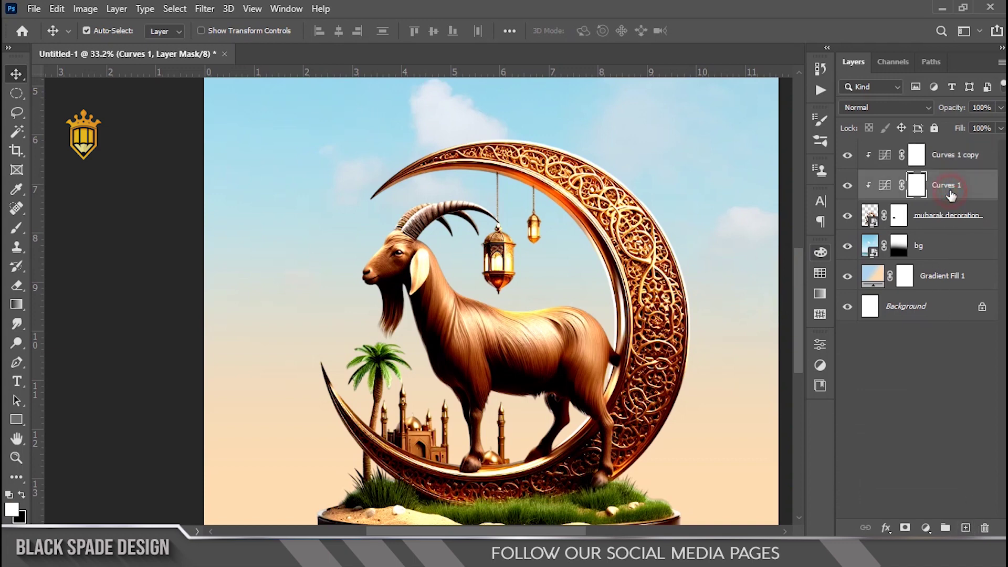
{"action": "double_click", "coordinate": [883, 188]}
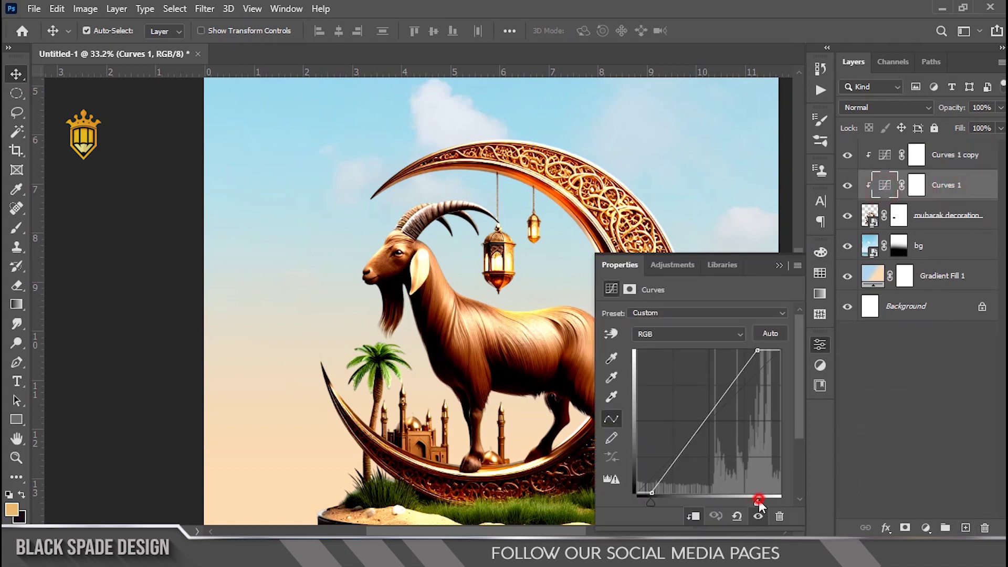
{"action": "left_click_drag", "start_coordinate": [758, 502], "coordinate": [823, 502]}
{"action": "left_click_drag", "start_coordinate": [650, 501], "coordinate": [648, 502]}
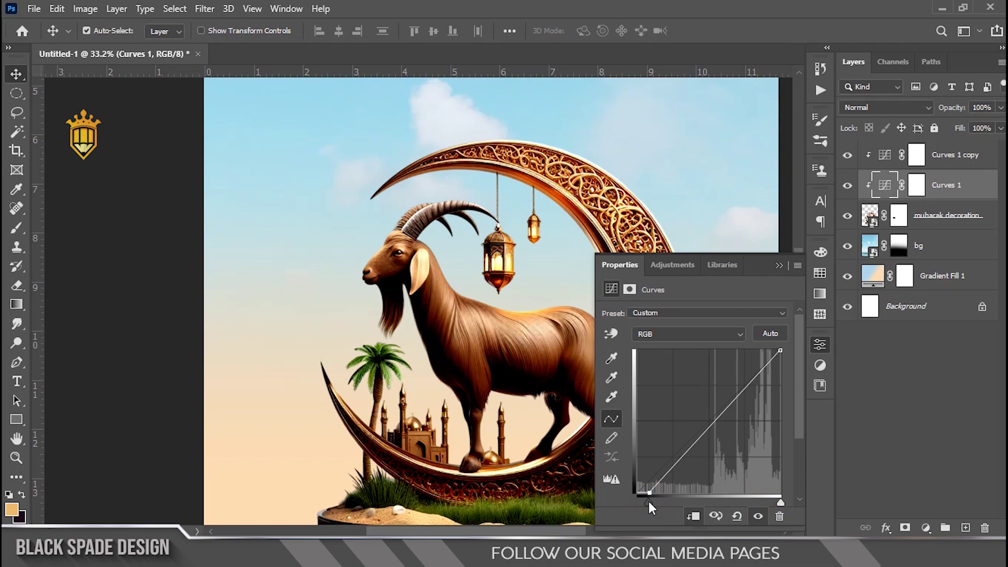
{"action": "left_click", "coordinate": [781, 264]}
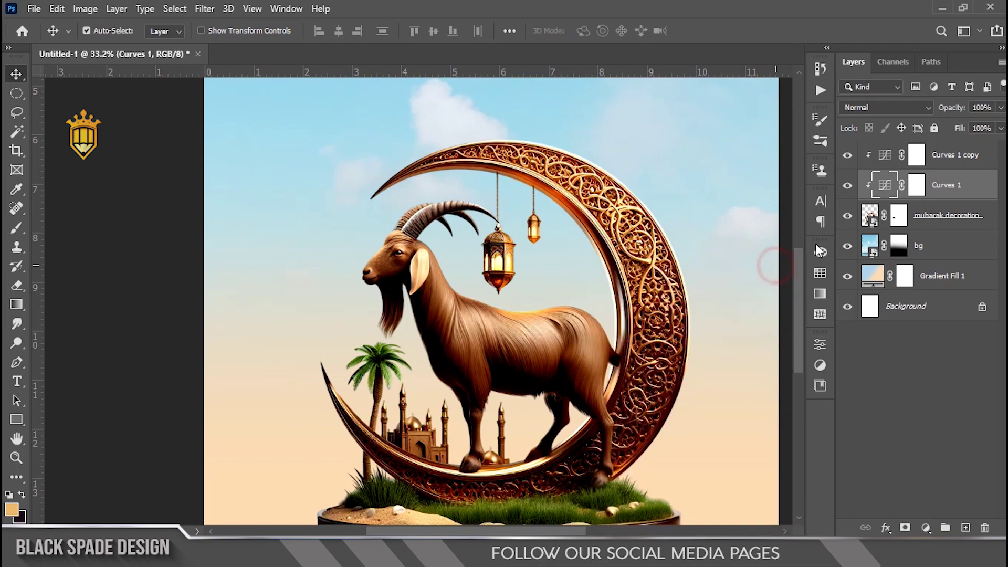
Invert the Curves 1 copy layer mask to black to hide its effect.
{"action": "left_click", "coordinate": [918, 157]}
{"action": "scroll", "coordinate": [577, 349], "scroll_direction": "up", "scroll_amount": 1}
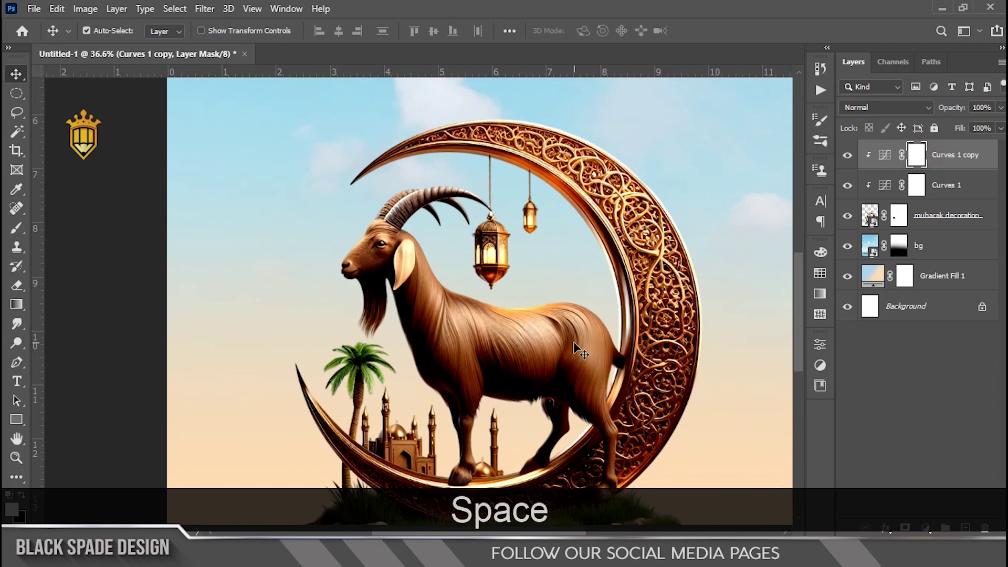
{"action": "key", "text": "ctrl+i"}
Paint white on the Curves 1 copy mask along the crescent's ornate upper arc and outer band, using a soft brush around 250 px.
{"action": "key", "text": "b"}
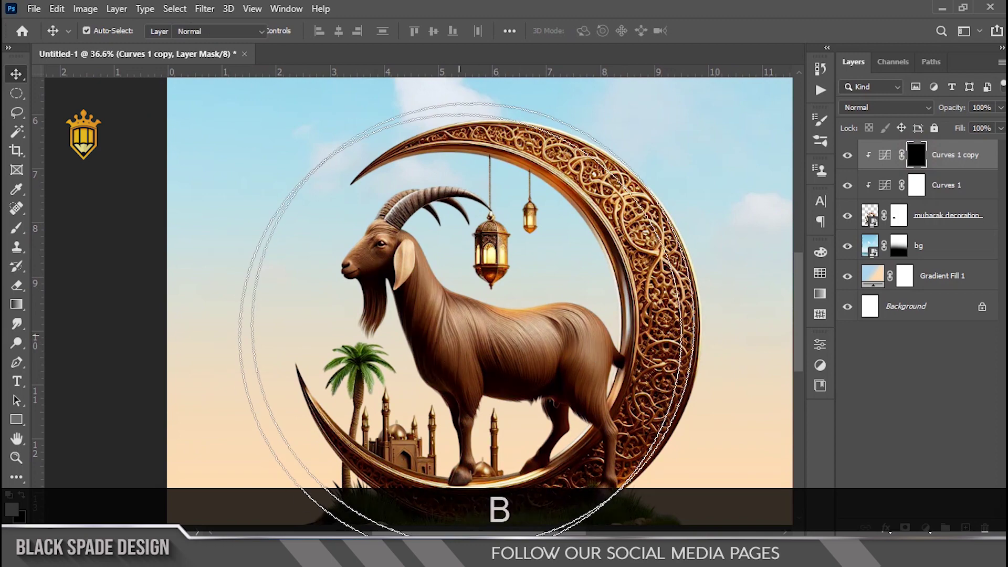
{"action": "key", "text": "bracketleft"}
{"action": "key", "text": "bracketleft"}
{"action": "key", "text": "bracketleft"}
{"action": "key", "text": "bracketleft"}
{"action": "key", "text": "bracketleft"}
{"action": "key", "text": "bracketleft"}
{"action": "key", "text": "bracketleft"}
{"action": "key", "text": "bracketleft"}
{"action": "scroll", "coordinate": [451, 144], "scroll_direction": "up", "scroll_amount": 2}
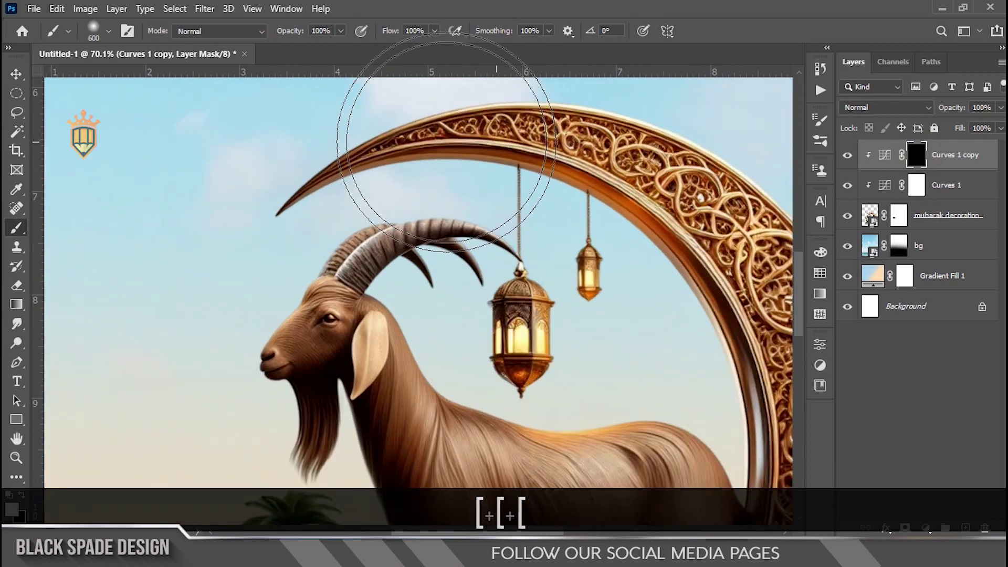
{"action": "scroll", "coordinate": [417, 101], "scroll_direction": "down", "scroll_amount": 1}
{"action": "left_click_drag", "start_coordinate": [547, 79], "coordinate": [468, 106]}
{"action": "left_click_drag", "start_coordinate": [693, 398], "coordinate": [480, 116]}
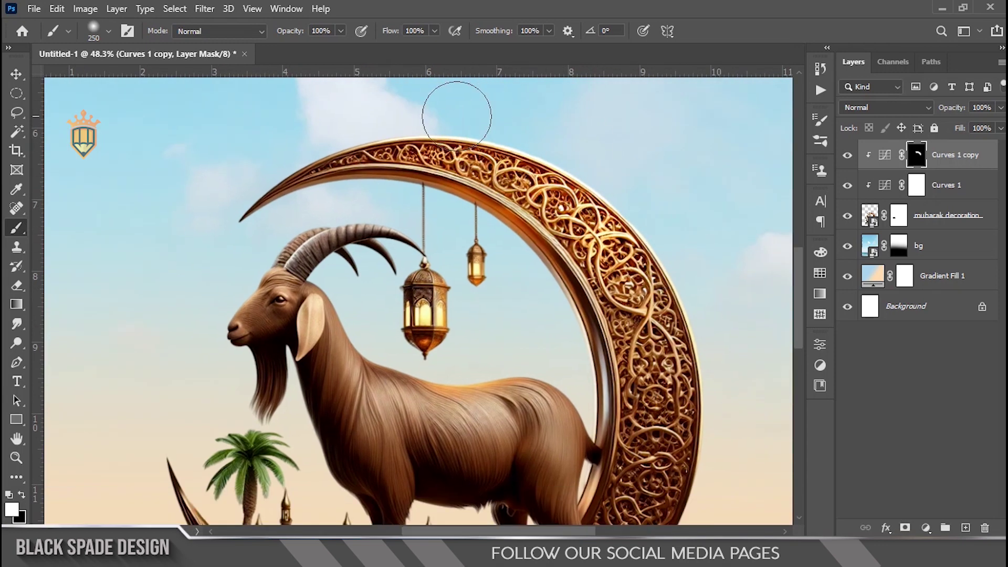
{"action": "mouse_move", "coordinate": [519, 165]}
{"action": "left_mouse_down"}
{"action": "mouse_move", "coordinate": [685, 416]}
{"action": "mouse_move", "coordinate": [683, 220]}
{"action": "left_mouse_up"}
{"action": "scroll", "coordinate": [682, 262], "scroll_direction": "down", "scroll_amount": 1}
{"action": "key", "text": "bracketright"}
{"action": "mouse_move", "coordinate": [664, 299]}
{"action": "left_mouse_down"}
{"action": "mouse_move", "coordinate": [675, 304]}
{"action": "mouse_move", "coordinate": [695, 286]}
{"action": "left_mouse_up"}
Paint white on the Curves 1 copy mask over the goat's back, lantern, head and horns, reducing the brush to 125 px.
{"action": "scroll", "coordinate": [521, 233], "scroll_direction": "up", "scroll_amount": 2}
{"action": "key", "text": "bracketleft"}
{"action": "mouse_move", "coordinate": [480, 205]}
{"action": "left_mouse_down"}
{"action": "mouse_move", "coordinate": [452, 224]}
{"action": "mouse_move", "coordinate": [562, 217]}
{"action": "left_mouse_up"}
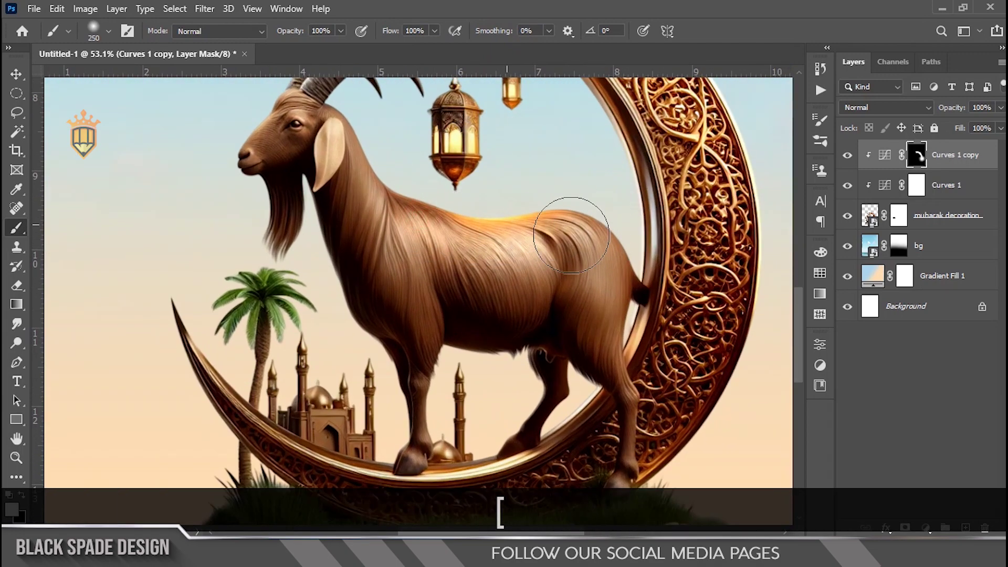
{"action": "scroll", "coordinate": [504, 210], "scroll_direction": "up", "scroll_amount": 2}
{"action": "key", "text": "space"}
{"action": "left_click_drag", "start_coordinate": [565, 301], "coordinate": [665, 421]}
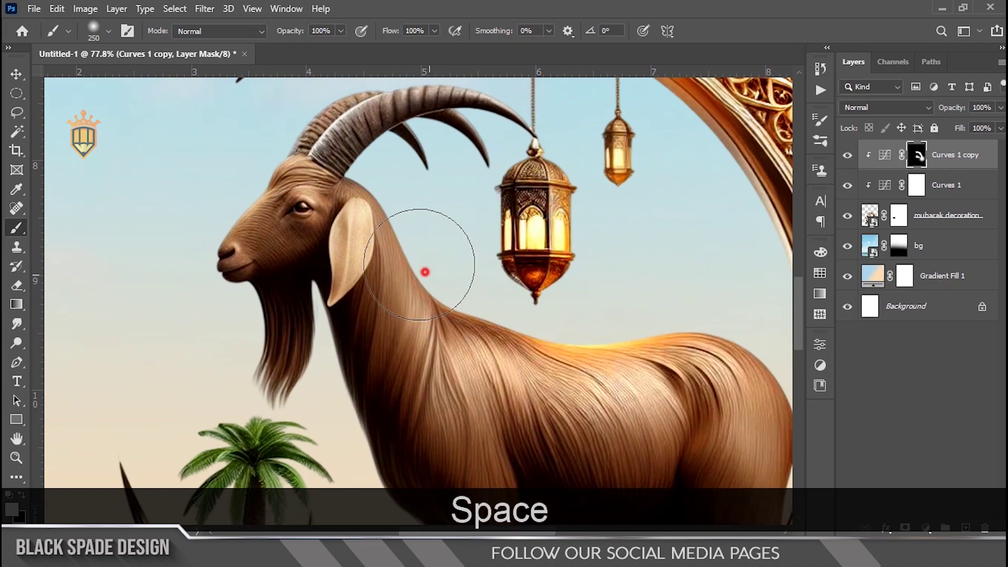
{"action": "key", "text": "bracketleft"}
{"action": "key", "text": "bracketleft"}
{"action": "key", "text": "bracketleft"}
{"action": "key", "text": "space"}
{"action": "left_click_drag", "start_coordinate": [410, 191], "coordinate": [431, 255]}
{"action": "left_click_drag", "start_coordinate": [347, 182], "coordinate": [315, 218]}
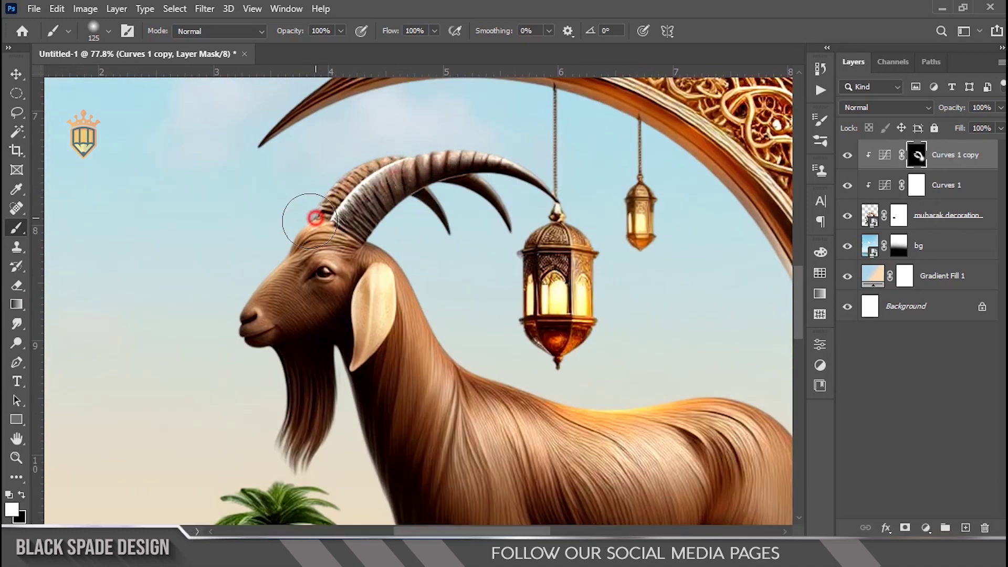
Paint the Curves 1 copy mask white over the goat's lower body, the lower crescent, the mosque and the palm with the 125 px brush.
{"action": "key", "text": "space"}
{"action": "left_click_drag", "start_coordinate": [466, 401], "coordinate": [505, 235]}
{"action": "left_click_drag", "start_coordinate": [571, 318], "coordinate": [517, 160]}
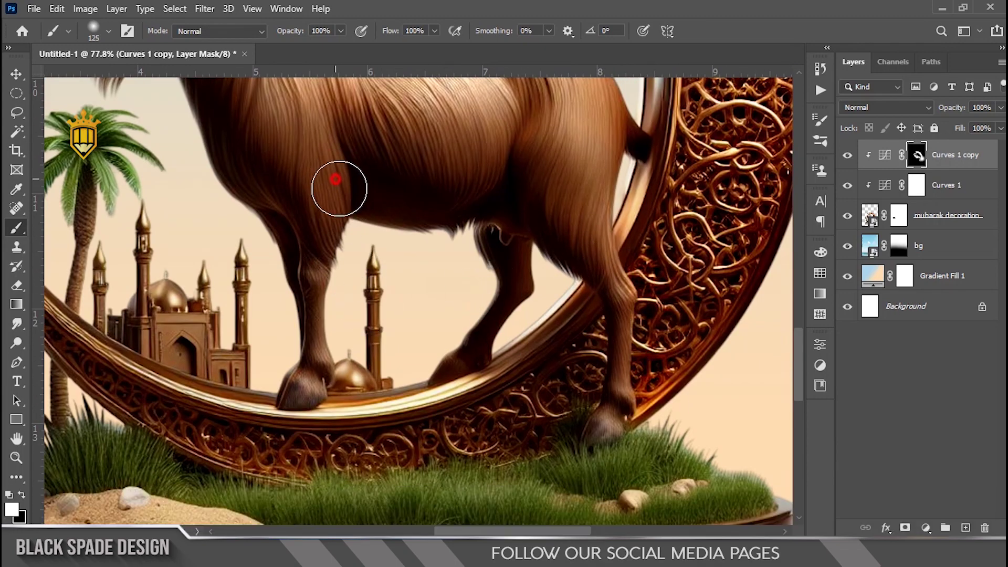
{"action": "key", "text": "space"}
{"action": "left_click_drag", "start_coordinate": [336, 179], "coordinate": [500, 338]}
{"action": "mouse_move", "coordinate": [479, 281]}
{"action": "left_mouse_down"}
{"action": "mouse_move", "coordinate": [450, 158]}
{"action": "mouse_move", "coordinate": [400, 136]}
{"action": "mouse_move", "coordinate": [414, 202]}
{"action": "left_mouse_up"}
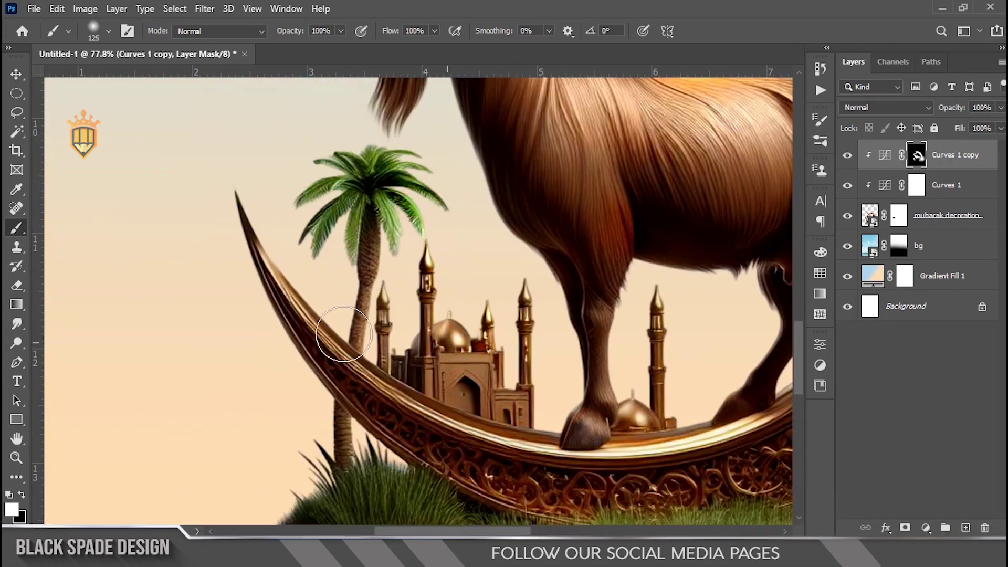
Paint the Curves 1 copy mask white across the grass and sand base with a 200 px brush.
{"action": "scroll", "coordinate": [246, 204], "scroll_direction": "down", "scroll_amount": 5}
{"action": "key", "text": "space"}
{"action": "key", "text": "bracketright"}
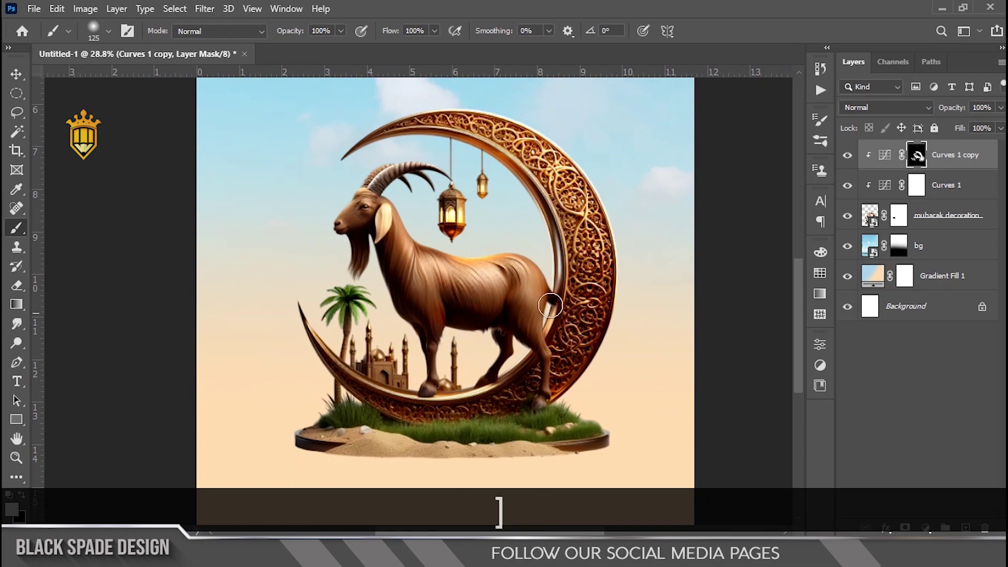
{"action": "key", "text": "bracketleft"}
{"action": "key", "text": "bracketleft"}
{"action": "key", "text": "bracketleft"}
{"action": "scroll", "coordinate": [530, 440], "scroll_direction": "up", "scroll_amount": 3}
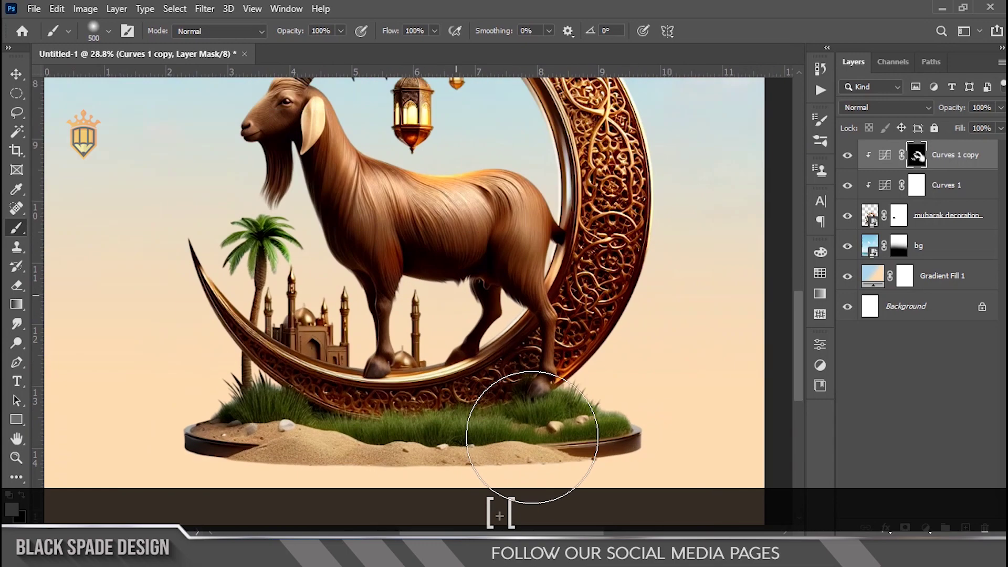
{"action": "key", "text": "bracketleft"}
{"action": "left_click", "coordinate": [464, 413]}
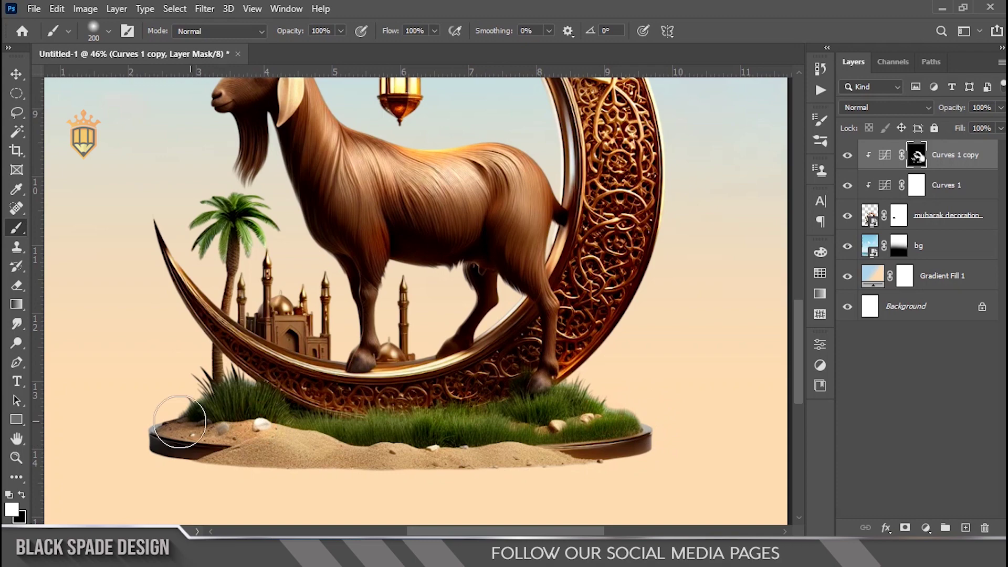
{"action": "scroll", "coordinate": [163, 415], "scroll_direction": "down", "scroll_amount": 3}
{"action": "left_click_drag", "start_coordinate": [315, 367], "coordinate": [356, 369]}
Switch to File Explorer and place the sand1 image from the Womens day folder over the decoration's base in the poster.
{"action": "scroll", "coordinate": [362, 362], "scroll_direction": "down", "scroll_amount": 3}
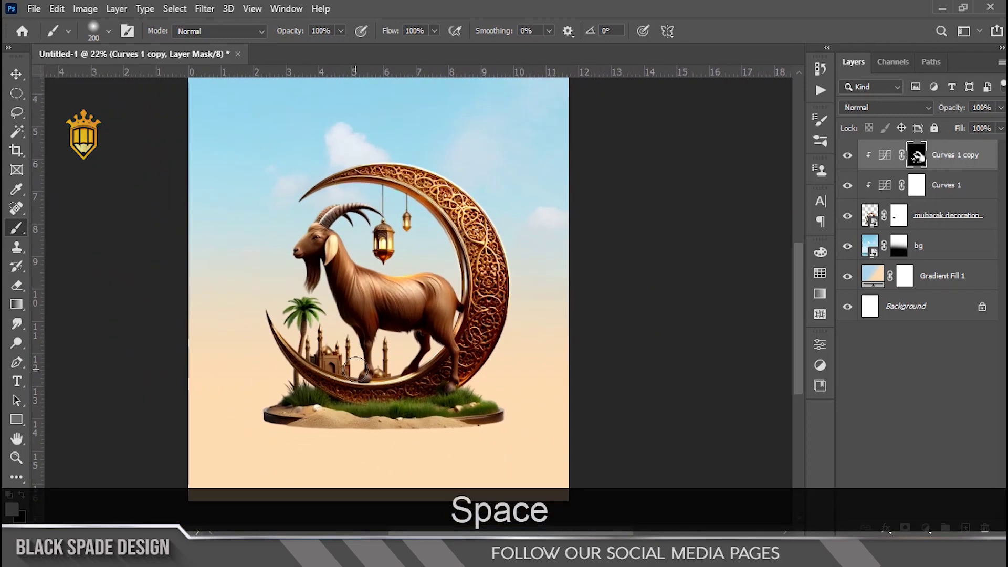
{"action": "key", "text": "v"}
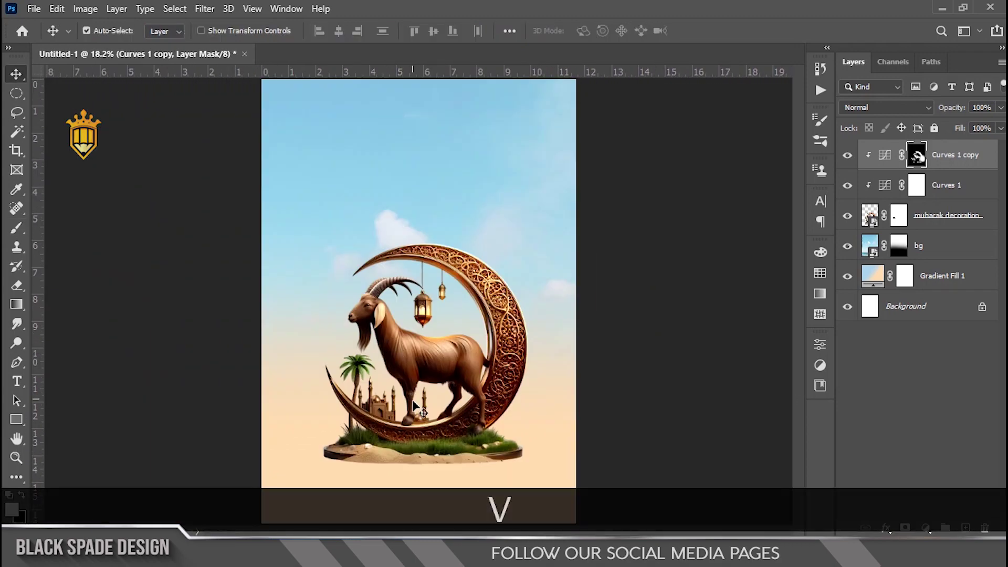
{"action": "scroll", "coordinate": [391, 362], "scroll_direction": "up", "scroll_amount": 4}
{"action": "scroll", "coordinate": [394, 379], "scroll_direction": "up", "scroll_amount": 3}
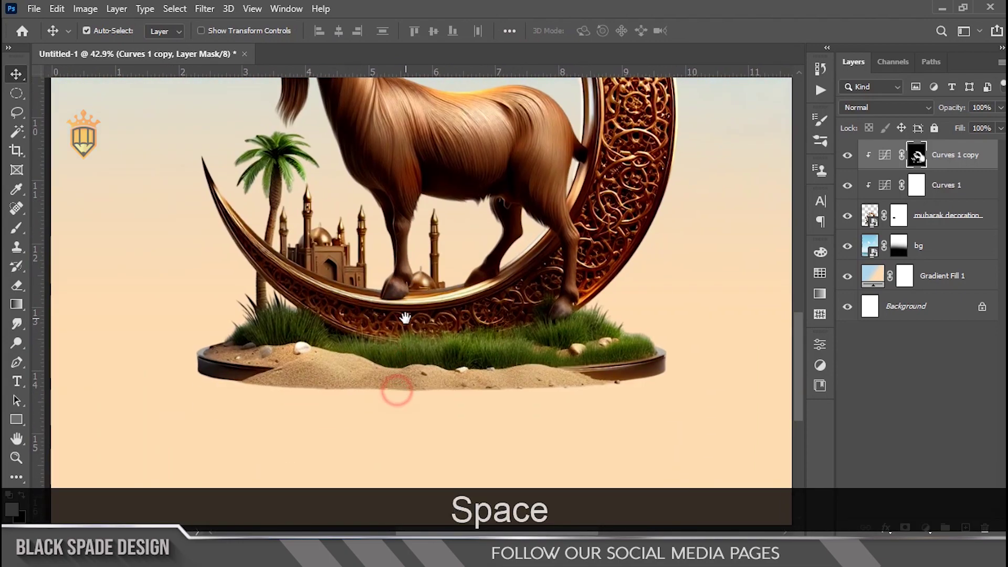
{"action": "left_click_drag", "start_coordinate": [436, 363], "coordinate": [416, 304]}
{"action": "left_click", "coordinate": [331, 529]}
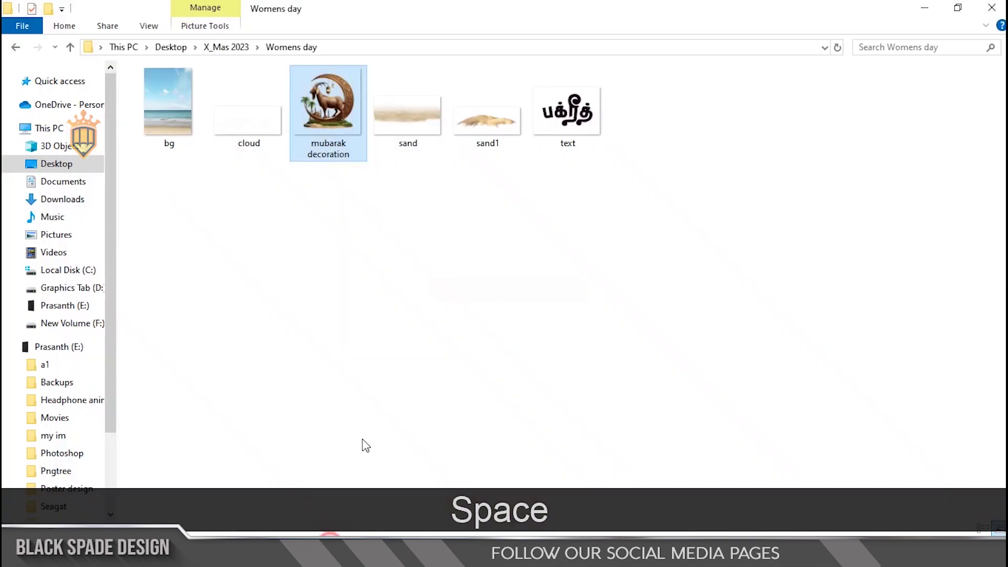
{"action": "left_click_drag", "start_coordinate": [464, 126], "coordinate": [457, 355]}
{"action": "scroll", "coordinate": [458, 361], "scroll_direction": "down", "scroll_amount": 2}
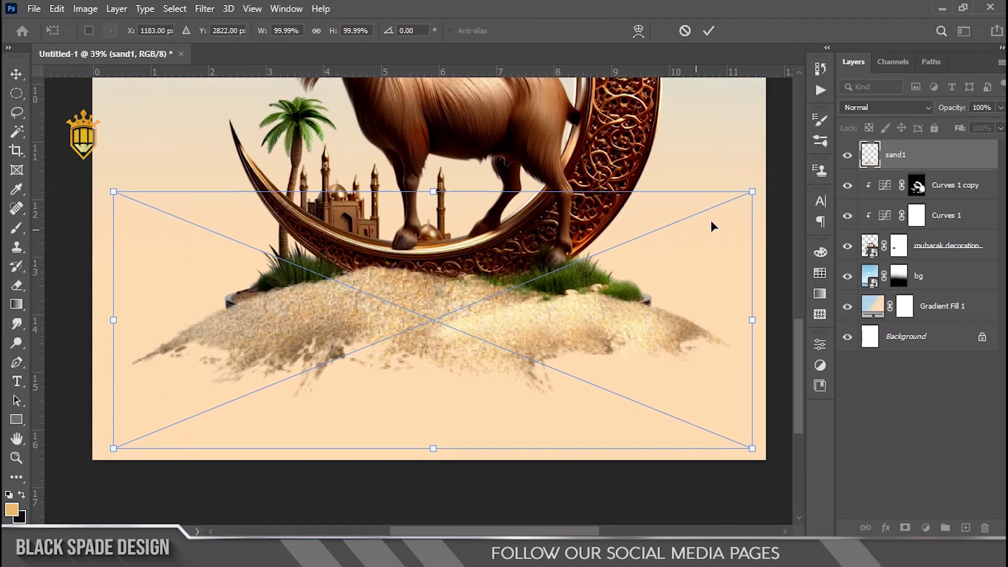
Scale down and stretch the sand1 image, position it across the front of the round base, and commit the placement.
{"action": "left_click_drag", "start_coordinate": [750, 197], "coordinate": [670, 225]}
{"action": "mouse_move", "coordinate": [435, 313]}
{"action": "left_mouse_down"}
{"action": "mouse_move", "coordinate": [448, 329]}
{"action": "mouse_move", "coordinate": [425, 326]}
{"action": "left_mouse_up"}
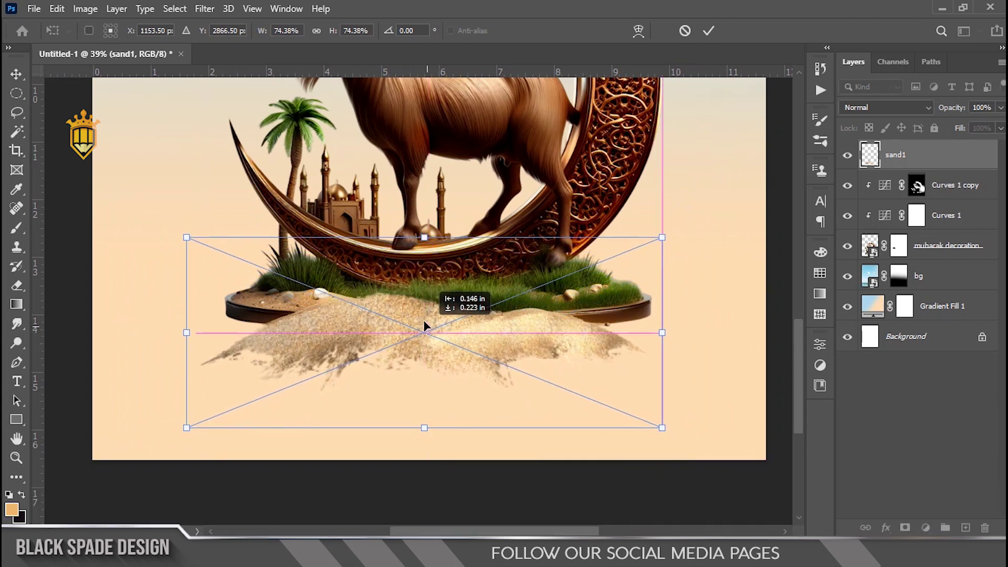
{"action": "left_click_drag", "start_coordinate": [661, 334], "coordinate": [674, 337]}
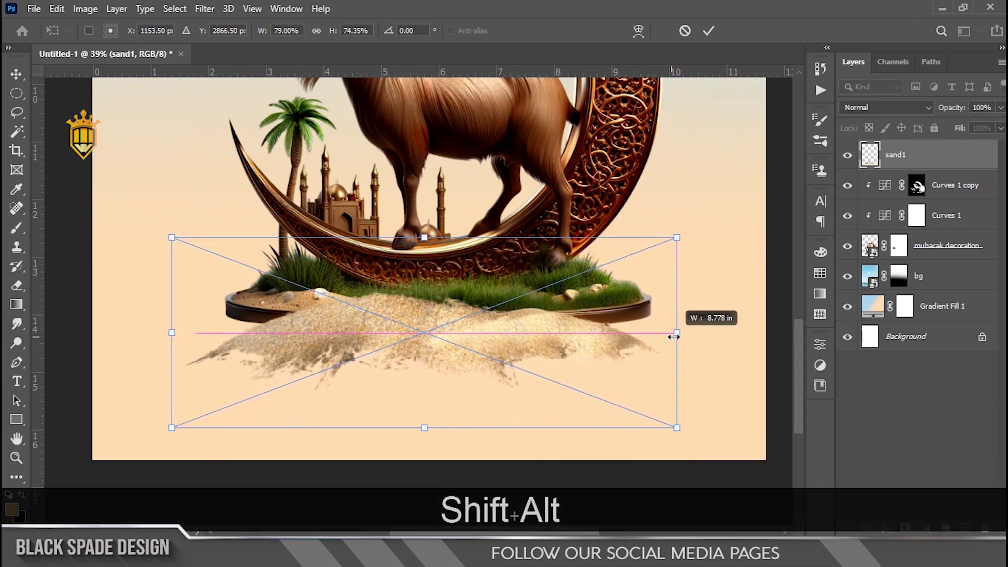
{"action": "left_click_drag", "start_coordinate": [678, 429], "coordinate": [702, 437]}
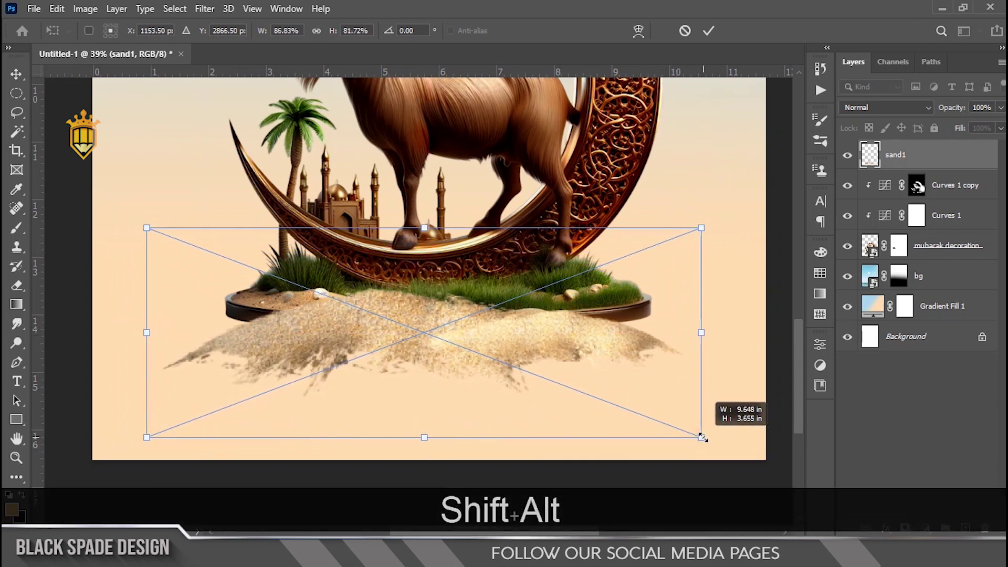
{"action": "scroll", "coordinate": [412, 305], "scroll_direction": "up", "scroll_amount": 3}
{"action": "mouse_move", "coordinate": [412, 306]}
{"action": "left_mouse_down"}
{"action": "mouse_move", "coordinate": [411, 332]}
{"action": "mouse_move", "coordinate": [402, 317]}
{"action": "left_mouse_up"}
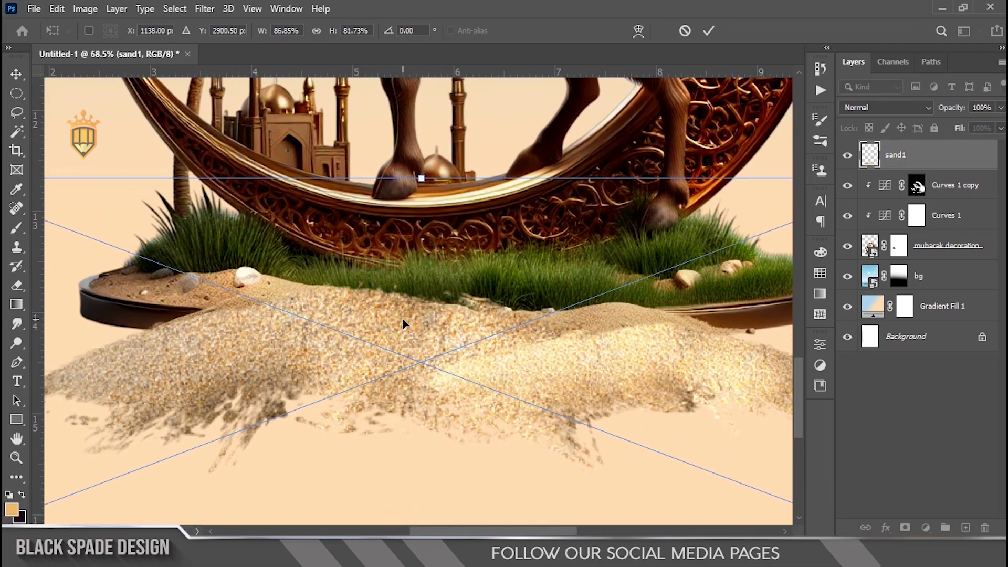
{"action": "scroll", "coordinate": [402, 317], "scroll_direction": "down", "scroll_amount": 3}
{"action": "left_click_drag", "start_coordinate": [755, 346], "coordinate": [771, 348]}
{"action": "key", "text": "Return"}
{"action": "key", "text": "Up"}
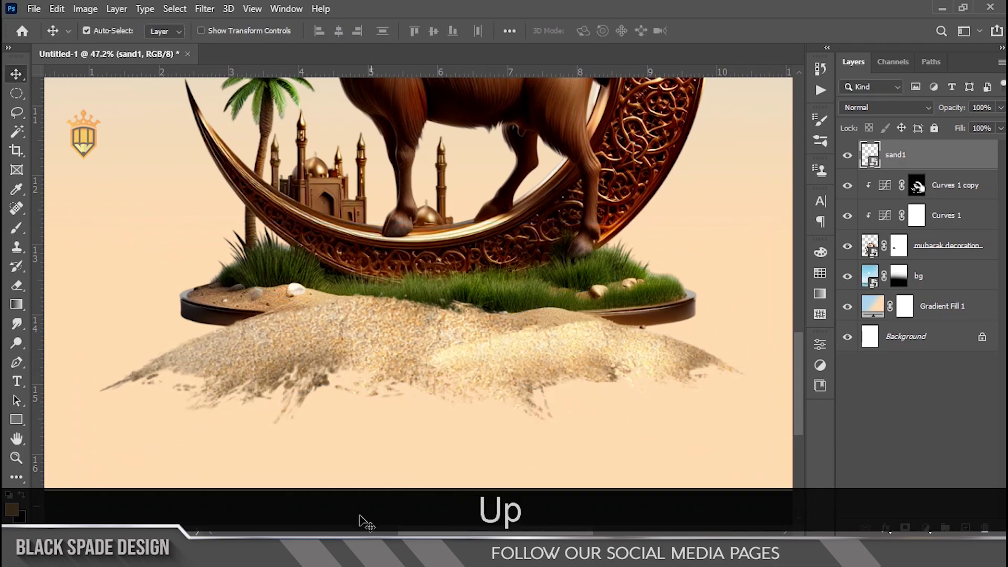
Place the sand image from the Womens day folder above sand1 and shift it to cover the sand mound.
{"action": "left_click", "coordinate": [339, 543]}
{"action": "left_click_drag", "start_coordinate": [403, 129], "coordinate": [495, 397]}
{"action": "scroll", "coordinate": [491, 391], "scroll_direction": "down", "scroll_amount": 2}
{"action": "key", "text": "Return"}
{"action": "left_click_drag", "start_coordinate": [549, 350], "coordinate": [559, 352]}
{"action": "key", "text": "Return"}
{"action": "right_click", "coordinate": [917, 181]}
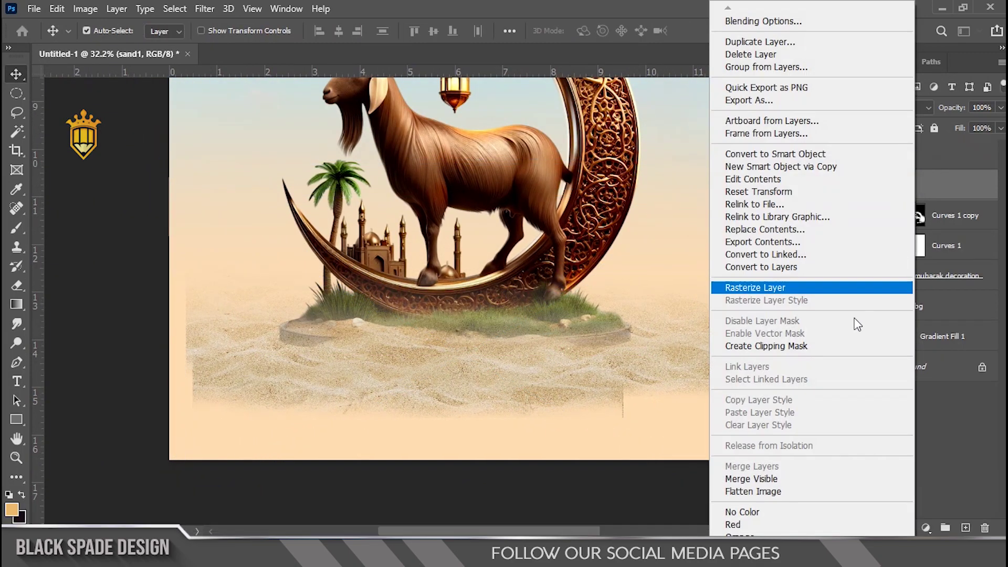
{"action": "left_click", "coordinate": [813, 345]}
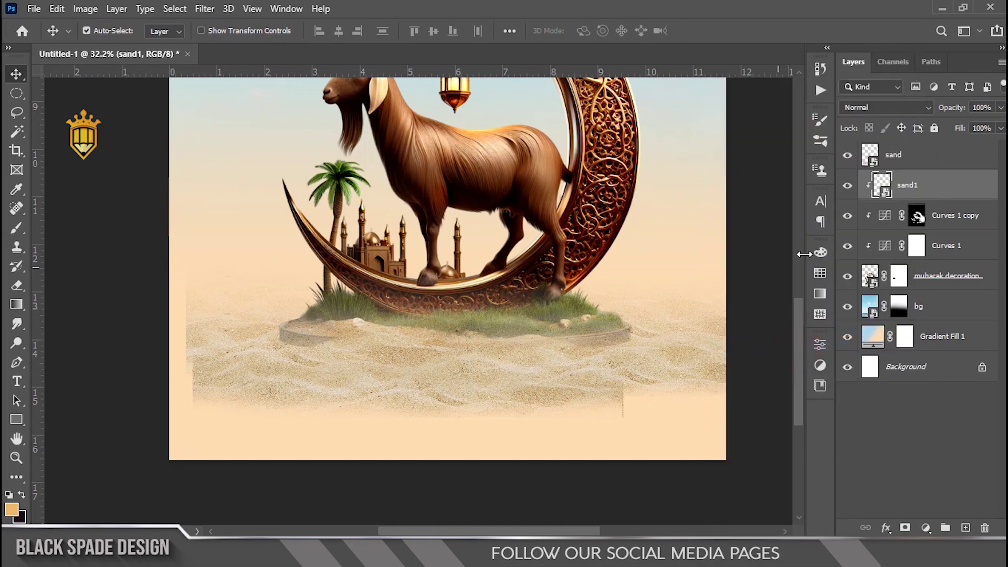
{"action": "key", "text": "ctrl+z"}
Clip the sand layer to the sand1 layer with a clipping mask.
{"action": "right_click", "coordinate": [916, 157]}
{"action": "left_click", "coordinate": [803, 346]}
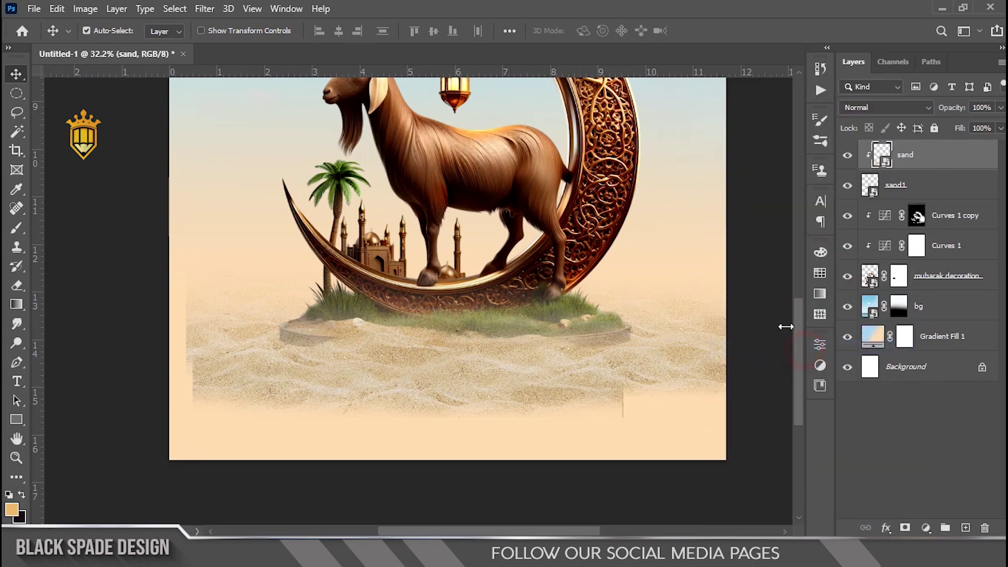
{"action": "scroll", "coordinate": [495, 375], "scroll_direction": "up", "scroll_amount": 3}
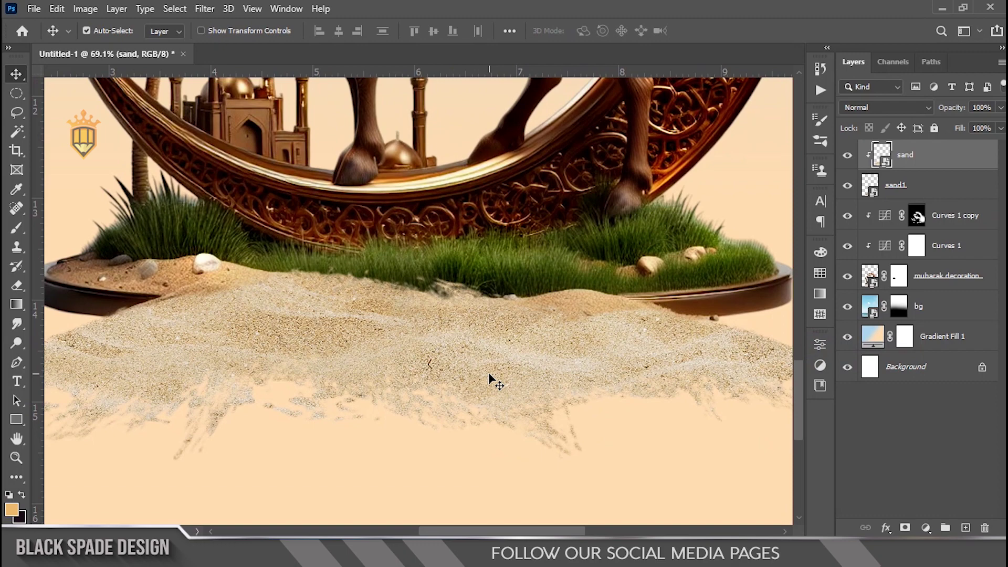
Darken the sand layer with Curves, setting the black point input to 26 and the midtone point to input 151, output 113.
{"action": "key", "text": "ctrl+m"}
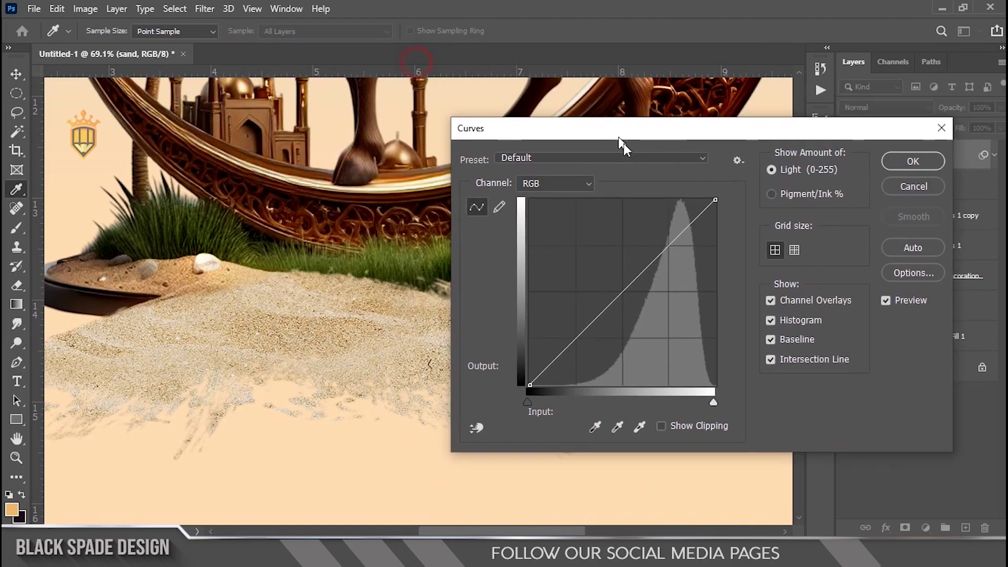
{"action": "left_click_drag", "start_coordinate": [619, 139], "coordinate": [625, 145]}
{"action": "left_click_drag", "start_coordinate": [534, 408], "coordinate": [556, 407]}
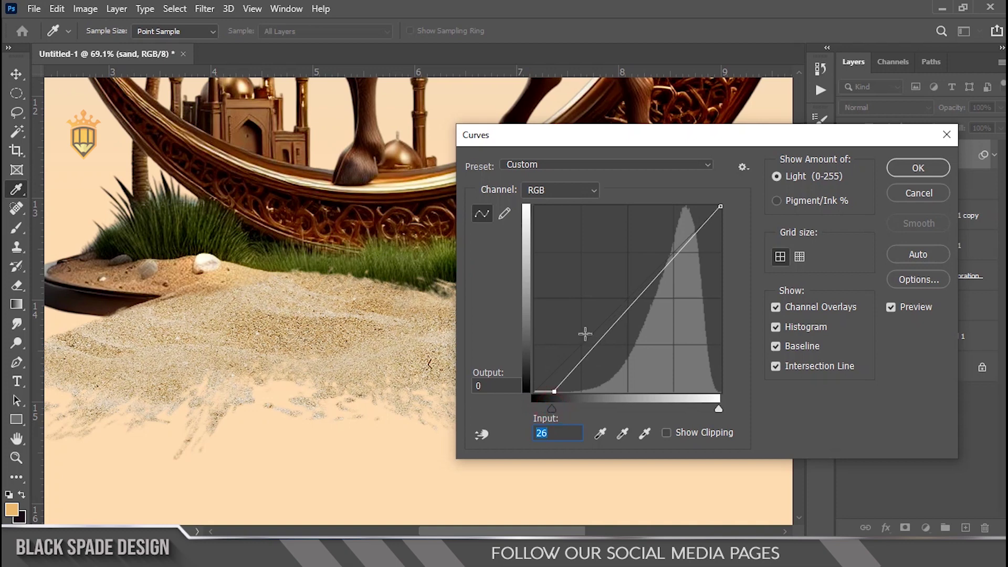
{"action": "left_click_drag", "start_coordinate": [635, 304], "coordinate": [642, 308]}
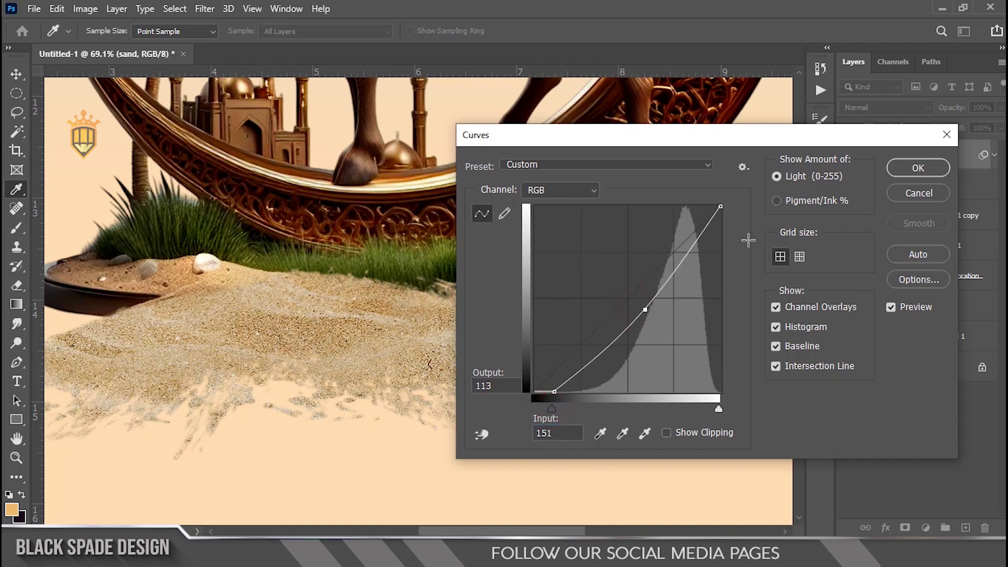
{"action": "left_click", "coordinate": [915, 168]}
Apply a Color Balance to the sand layer, shifting its midtones toward red, yellow and slightly magenta.
{"action": "key", "text": "ctrl+b"}
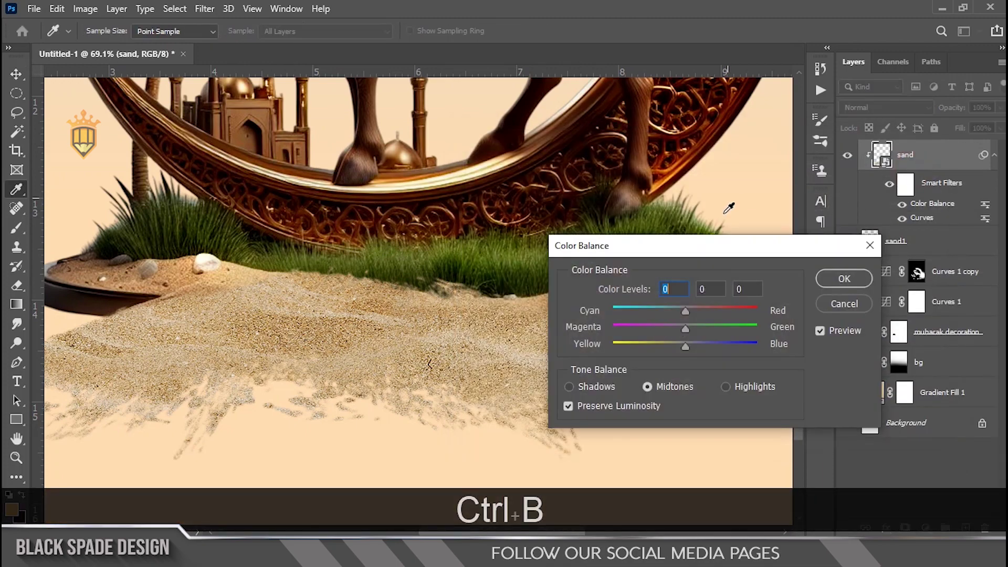
{"action": "left_click", "coordinate": [671, 345]}
{"action": "left_click", "coordinate": [700, 309]}
{"action": "left_click_drag", "start_coordinate": [701, 306], "coordinate": [704, 307]}
{"action": "left_click", "coordinate": [678, 326]}
{"action": "key", "text": "v"}
{"action": "left_click", "coordinate": [835, 278]}
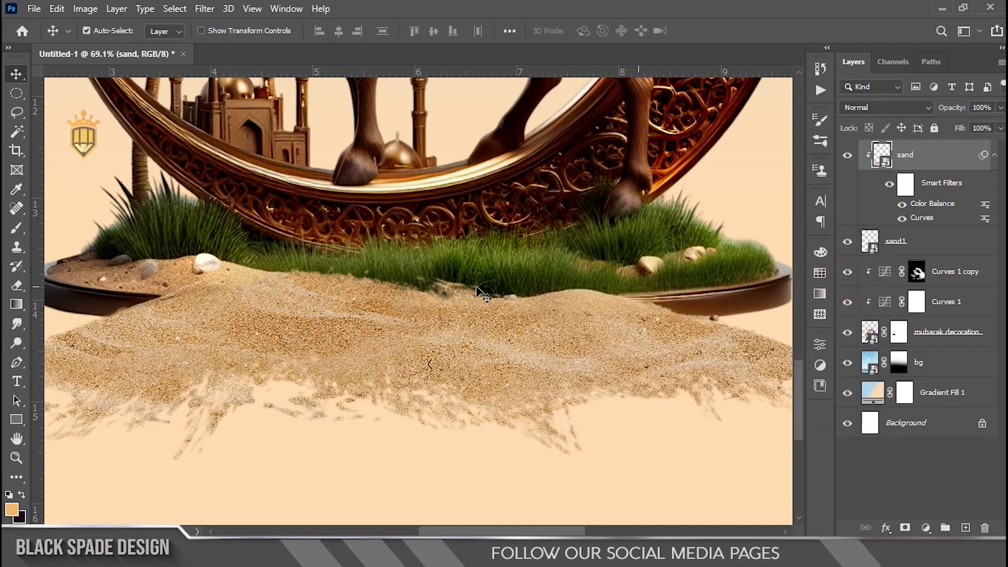
Hide the sand1 layer and add a new empty layer directly above the bg layer.
{"action": "scroll", "coordinate": [464, 289], "scroll_direction": "down", "scroll_amount": 3, "text": "alt"}
{"action": "scroll", "coordinate": [460, 284], "scroll_direction": "down", "scroll_amount": 4, "text": "alt"}
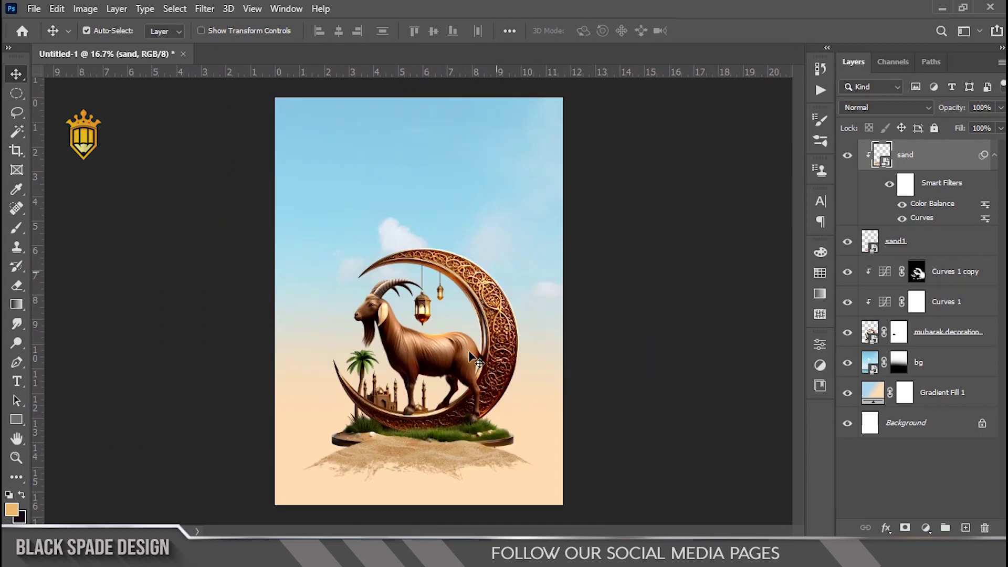
{"action": "scroll", "coordinate": [475, 360], "scroll_direction": "up", "scroll_amount": 4, "text": "alt"}
{"action": "key", "text": "space"}
{"action": "left_click_drag", "start_coordinate": [429, 456], "coordinate": [480, 415]}
{"action": "scroll", "coordinate": [411, 405], "scroll_direction": "up", "scroll_amount": 1}
{"action": "left_click_drag", "start_coordinate": [410, 407], "coordinate": [410, 280]}
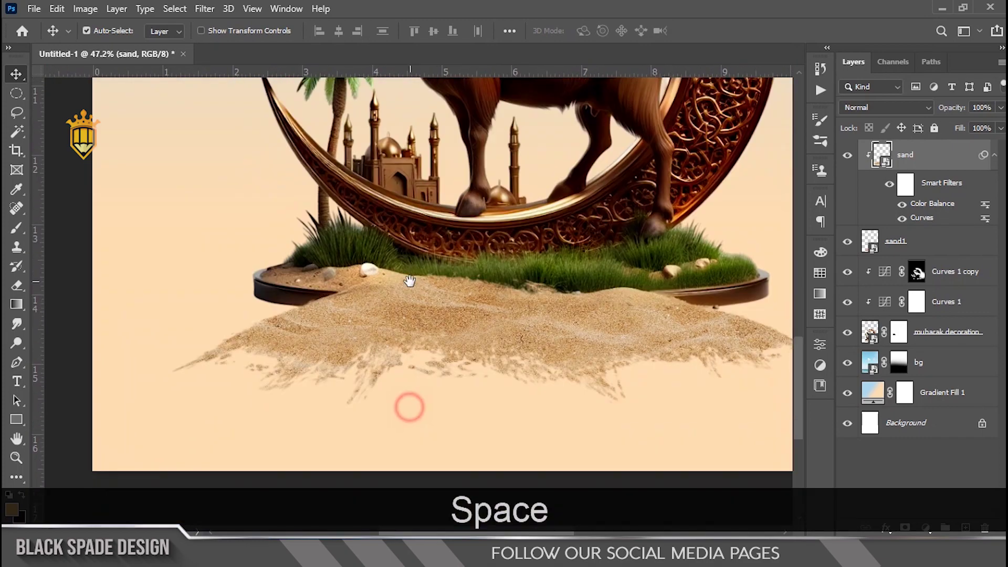
{"action": "left_click", "coordinate": [846, 243]}
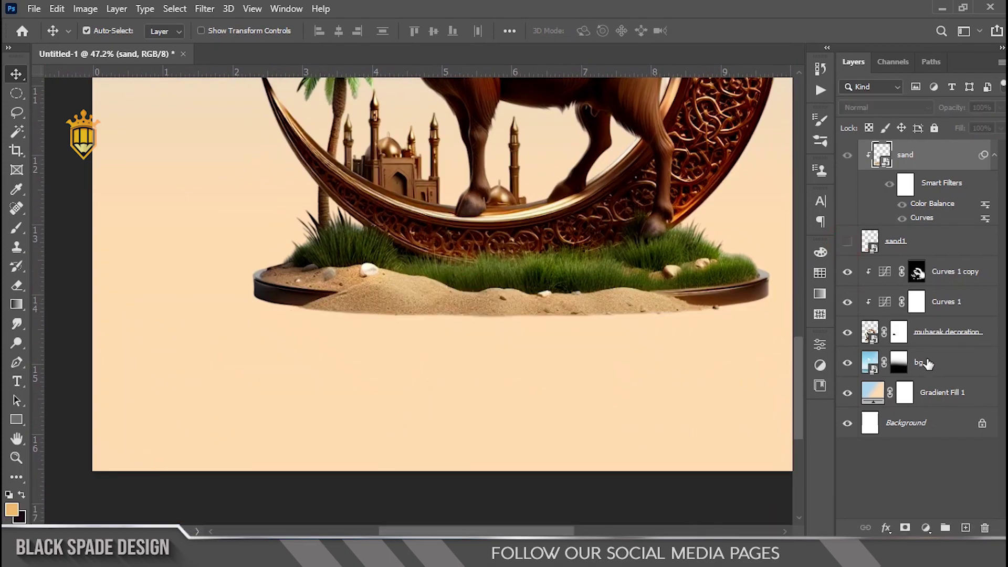
{"action": "left_click", "coordinate": [927, 364]}
{"action": "left_click", "coordinate": [966, 527]}
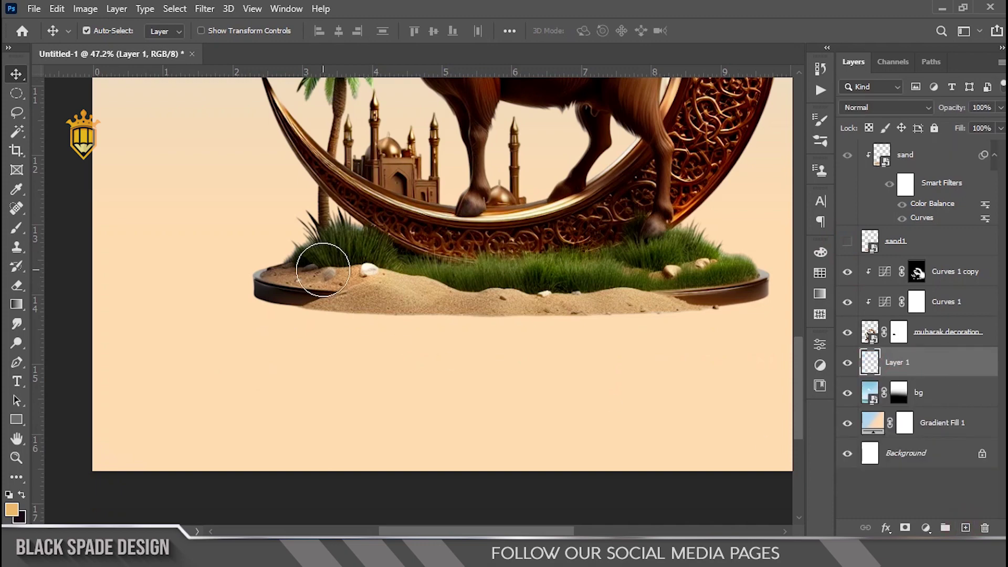
Swap the colours and paint a soft dark spot behind the goat on the new layer with a 1100 px brush.
{"action": "key", "text": "b"}
{"action": "key", "text": "x"}
{"action": "scroll", "coordinate": [320, 266], "scroll_direction": "down", "scroll_amount": 3}
{"action": "key", "text": "bracketright"}
{"action": "key", "text": "bracketright"}
{"action": "key", "text": "bracketright"}
{"action": "key", "text": "bracketright"}
{"action": "key", "text": "bracketright"}
{"action": "key", "text": "bracketright"}
{"action": "key", "text": "bracketright"}
{"action": "key", "text": "bracketright"}
{"action": "key", "text": "bracketright"}
{"action": "key", "text": "bracketright"}
{"action": "left_click", "coordinate": [419, 190]}
{"action": "left_click", "coordinate": [419, 191]}
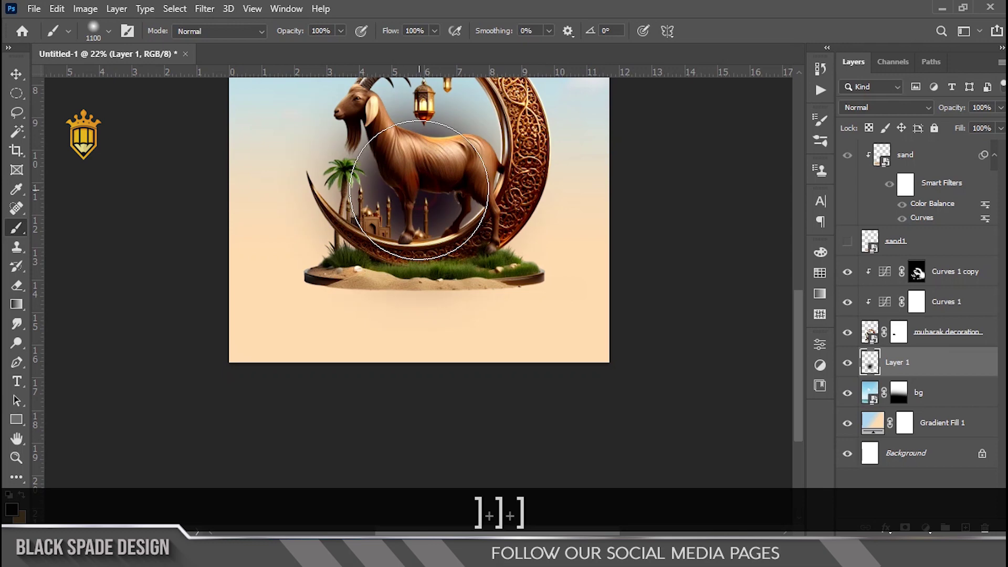
Undo the last brush dabs and repaint the soft spot behind the goat with the foreground colour set to 000000.
{"action": "key", "text": "ctrl+z"}
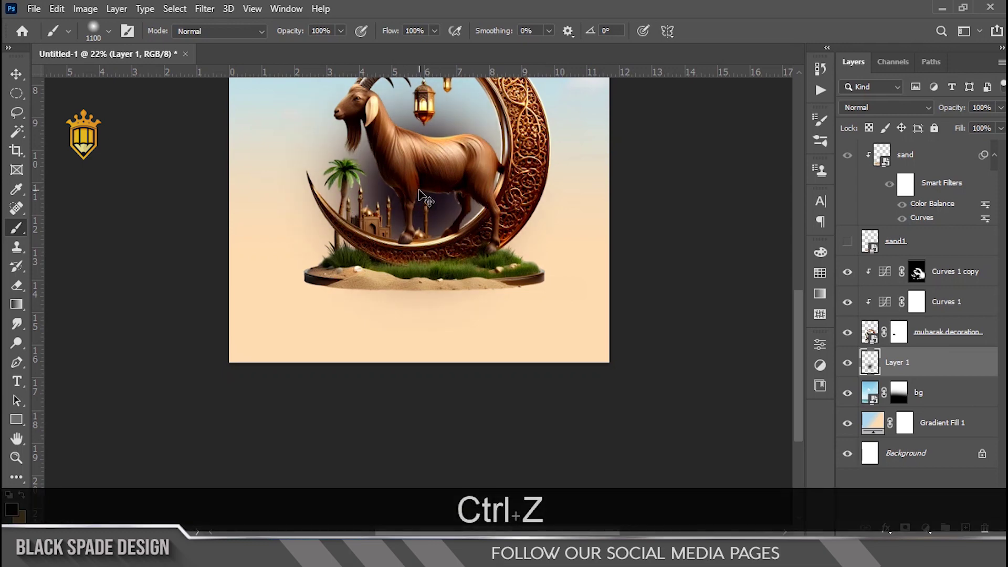
{"action": "key", "text": "ctrl+z"}
{"action": "left_click", "coordinate": [12, 509]}
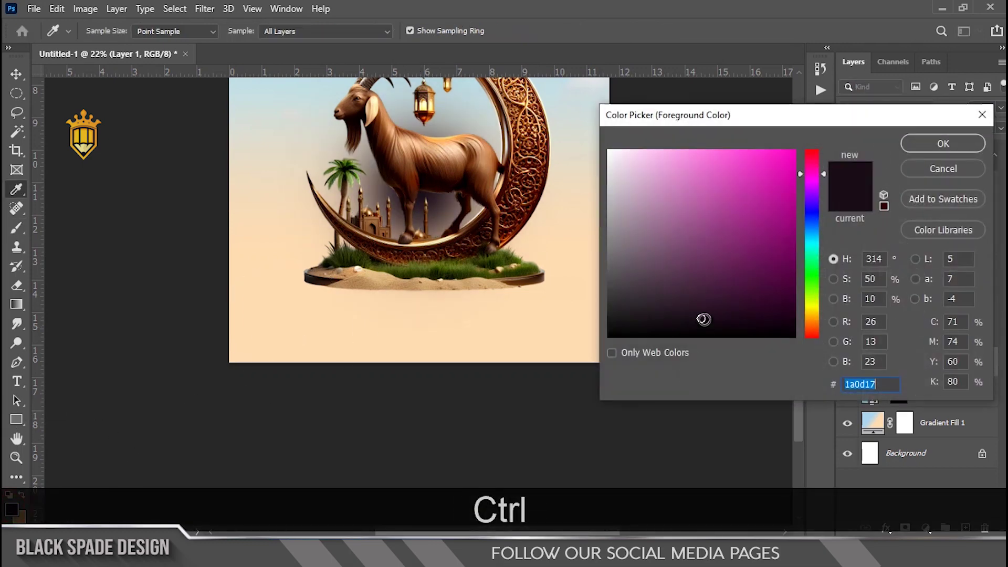
{"action": "type", "text": "000000"}
{"action": "left_click", "coordinate": [932, 143]}
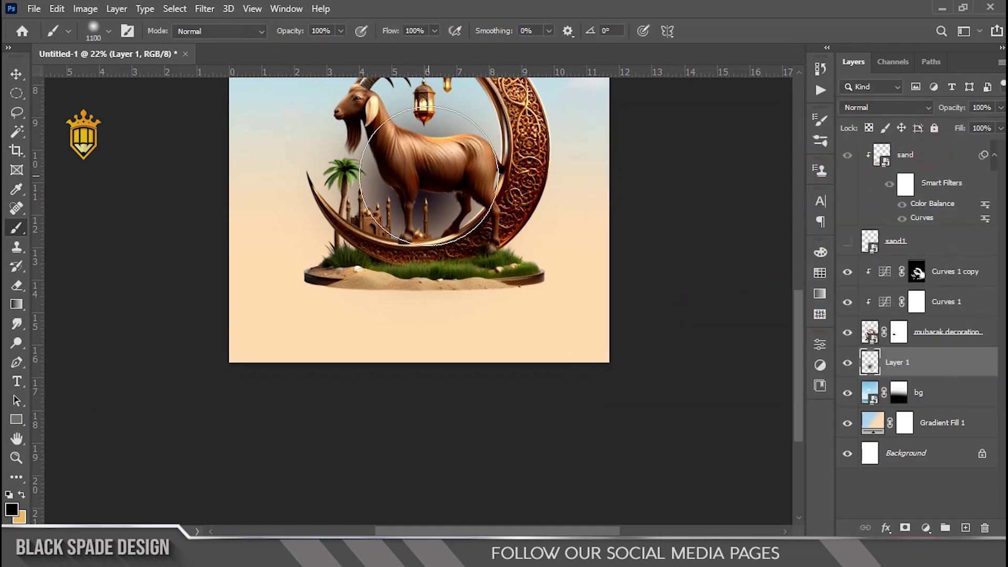
{"action": "left_click", "coordinate": [424, 175]}
Free-transform the black spot, flattening it to about 8.79% height and placing it along the underside of the round base.
{"action": "key", "text": "v"}
{"action": "key", "text": "ctrl+t"}
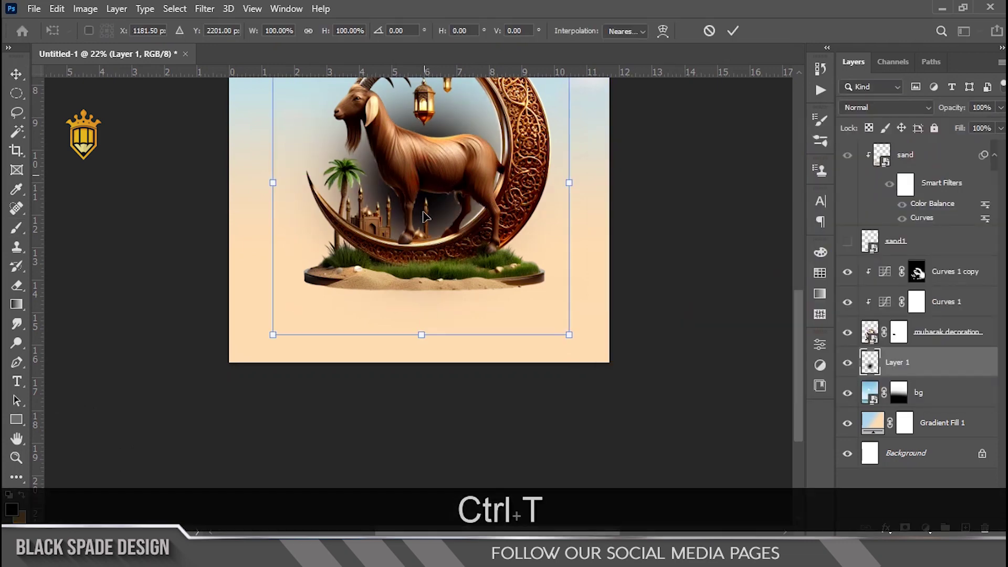
{"action": "left_click_drag", "start_coordinate": [420, 335], "coordinate": [431, 305]}
{"action": "scroll", "coordinate": [431, 304], "scroll_direction": "up", "scroll_amount": 3}
{"action": "mouse_move", "coordinate": [401, 266]}
{"action": "left_mouse_down"}
{"action": "mouse_move", "coordinate": [401, 289]}
{"action": "mouse_move", "coordinate": [412, 274]}
{"action": "left_mouse_up"}
{"action": "scroll", "coordinate": [412, 270], "scroll_direction": "down", "scroll_amount": 1}
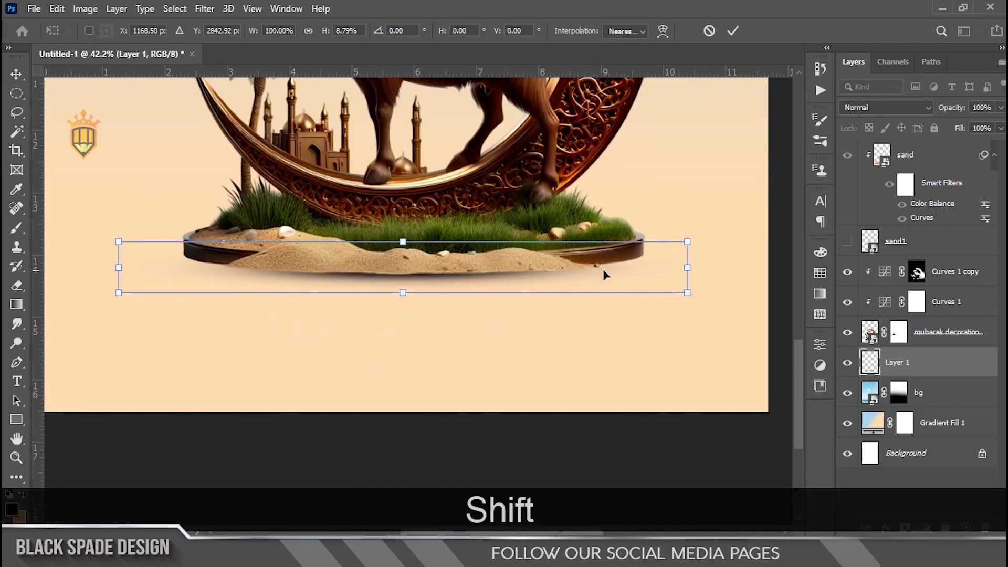
Adjust the flattened shadow's width, shift it under the left end of the base, and commit the transform.
{"action": "left_click_drag", "start_coordinate": [687, 265], "coordinate": [752, 264]}
{"action": "scroll", "coordinate": [430, 265], "scroll_direction": "up", "scroll_amount": 1}
{"action": "left_click_drag", "start_coordinate": [379, 266], "coordinate": [380, 269]}
{"action": "scroll", "coordinate": [667, 272], "scroll_direction": "down", "scroll_amount": 2}
{"action": "left_click_drag", "start_coordinate": [768, 268], "coordinate": [639, 277]}
{"action": "scroll", "coordinate": [420, 278], "scroll_direction": "up", "scroll_amount": 2}
{"action": "left_click_drag", "start_coordinate": [374, 276], "coordinate": [367, 273]}
{"action": "key", "text": "Return"}
Duplicate the shadow layer and move the copy under the right end of the base.
{"action": "scroll", "coordinate": [365, 272], "scroll_direction": "down", "scroll_amount": 2}
{"action": "key", "text": "ctrl+j"}
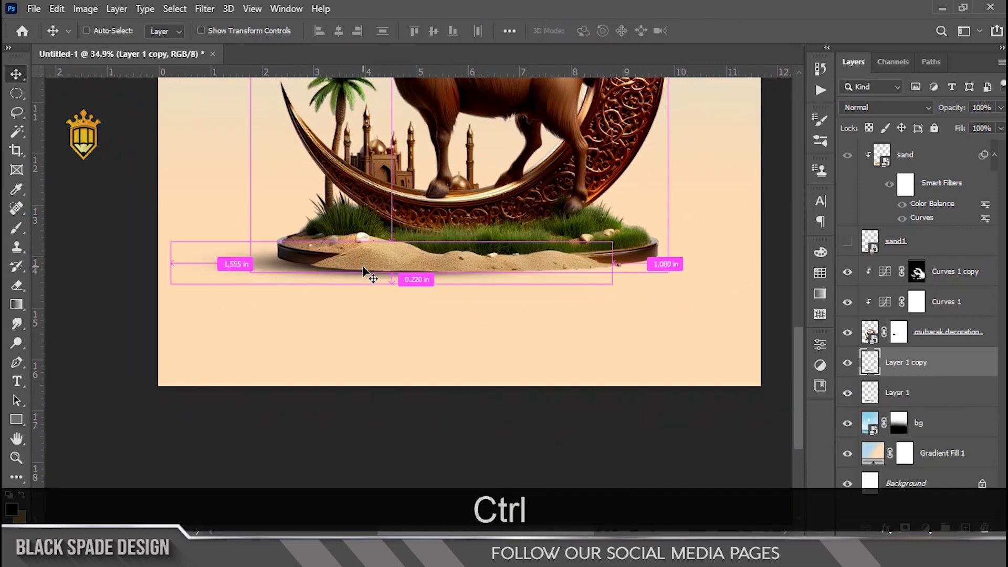
{"action": "key", "text": "ctrl+t"}
{"action": "left_click_drag", "start_coordinate": [357, 265], "coordinate": [471, 259]}
{"action": "key", "text": "Return"}
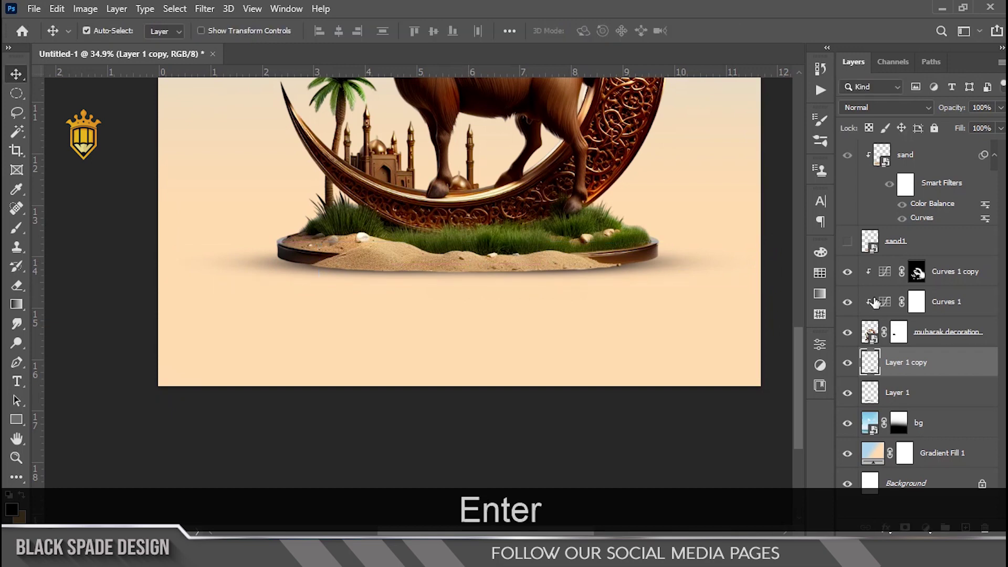
Show the sand1 layer again together with its clipped sand.
{"action": "left_click", "coordinate": [848, 242]}
{"action": "scroll", "coordinate": [426, 273], "scroll_direction": "down", "scroll_amount": 4}
{"action": "scroll", "coordinate": [387, 294], "scroll_direction": "up", "scroll_amount": 6}
{"action": "key", "text": "space"}
{"action": "left_click_drag", "start_coordinate": [398, 282], "coordinate": [367, 325]}
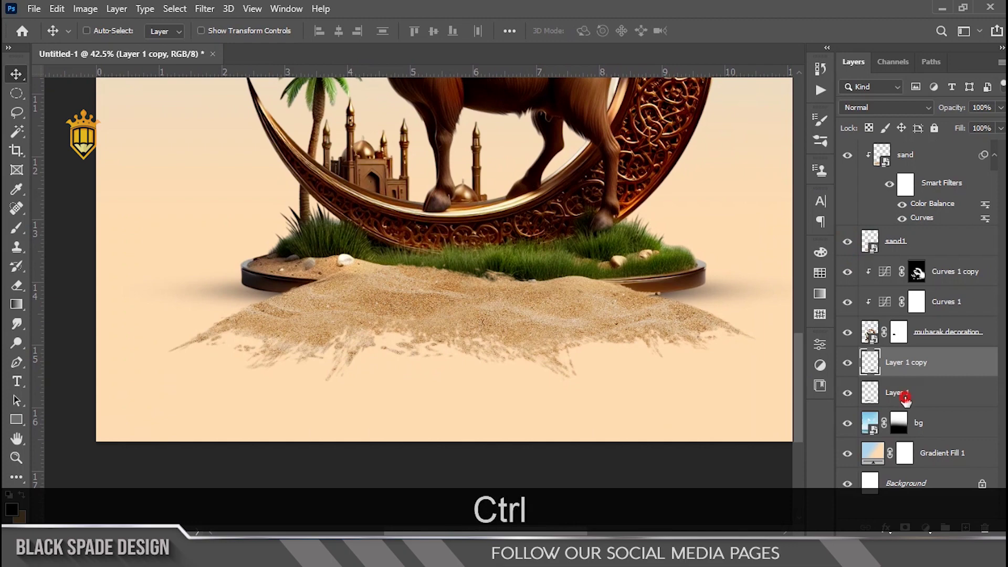
Select both base shadow layers and nudge them up two small increments.
{"action": "left_click", "coordinate": [897, 401], "text": "ctrl"}
{"action": "key", "text": "Up"}
{"action": "key", "text": "Up"}
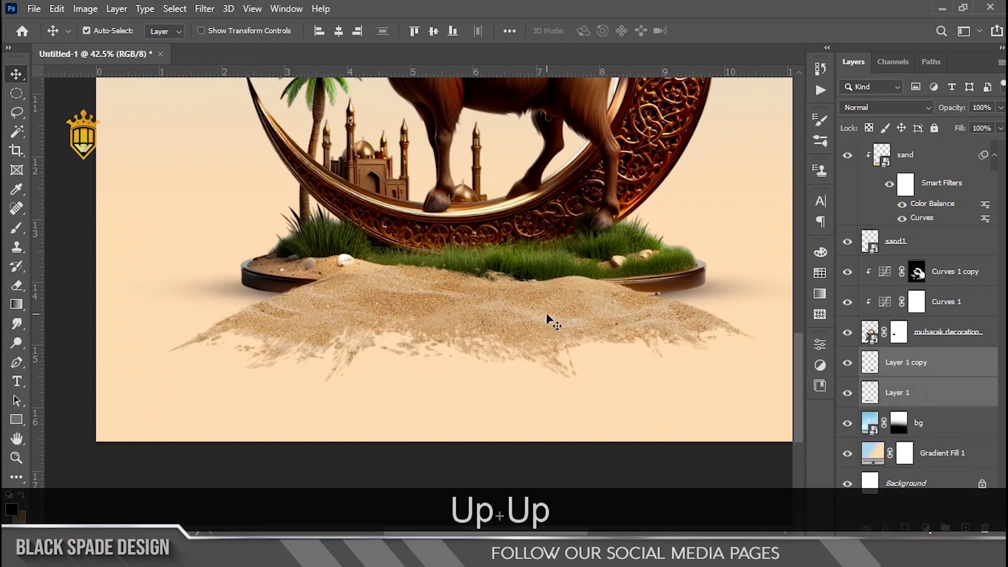
Open the Alien Skin Eye Candy 7 filter on the mubarak decoration layer and choose the Shadow effect.
{"action": "scroll", "coordinate": [546, 313], "scroll_direction": "down", "scroll_amount": 3}
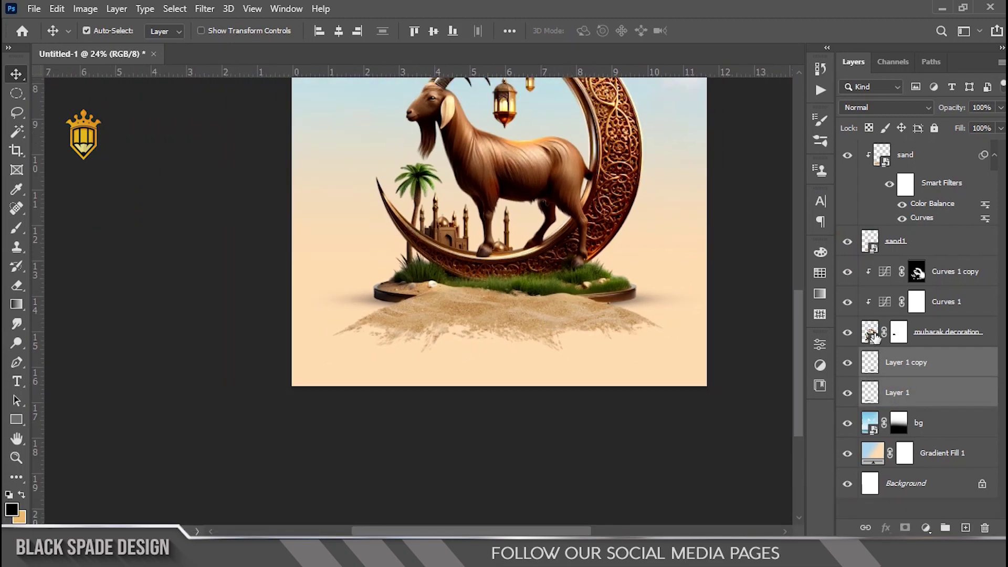
{"action": "left_click", "coordinate": [944, 331]}
{"action": "scroll", "coordinate": [450, 254], "scroll_direction": "up", "scroll_amount": 2}
{"action": "key", "text": "space"}
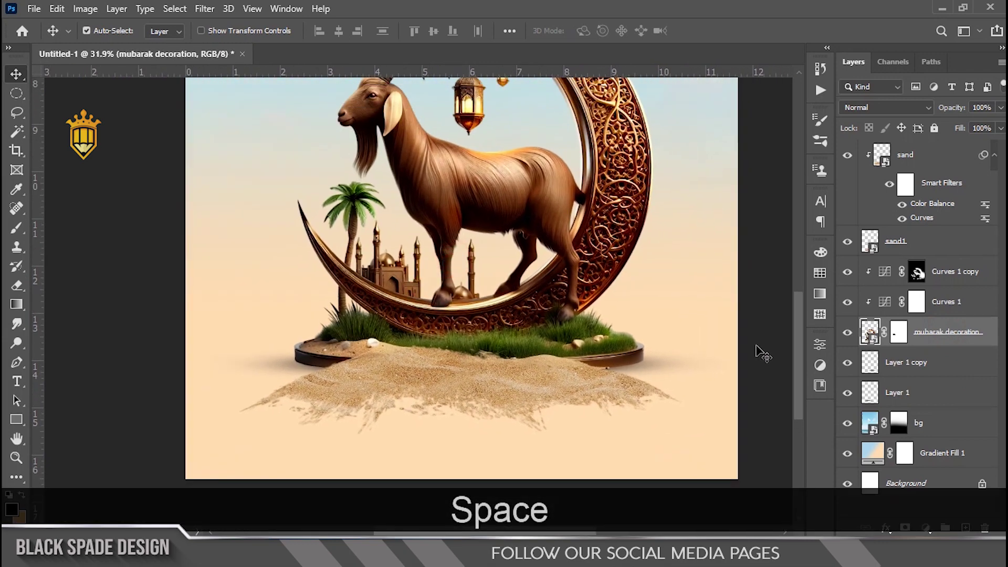
{"action": "left_click", "coordinate": [205, 8]}
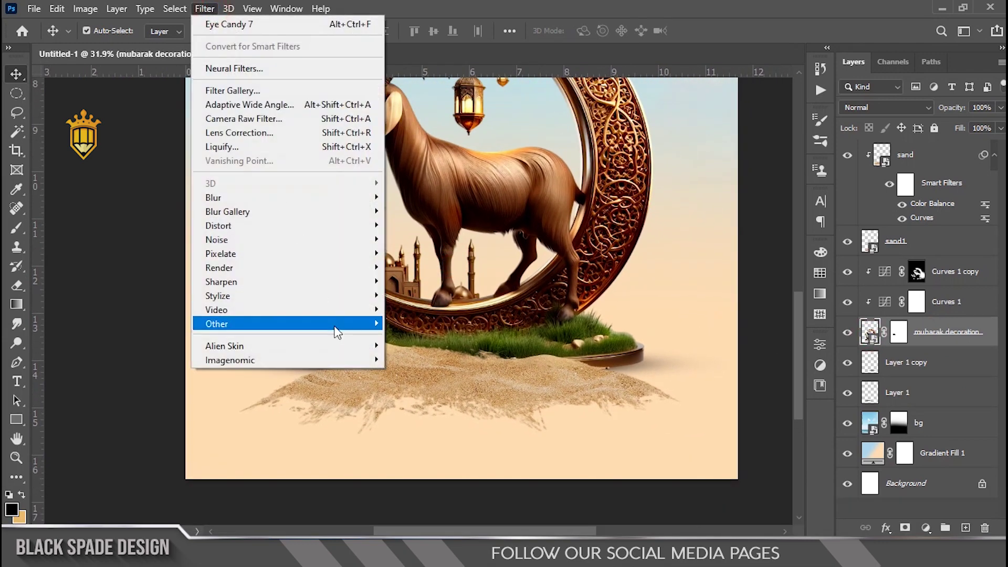
{"action": "mouse_move", "coordinate": [361, 345]}
{"action": "left_click", "coordinate": [402, 346]}
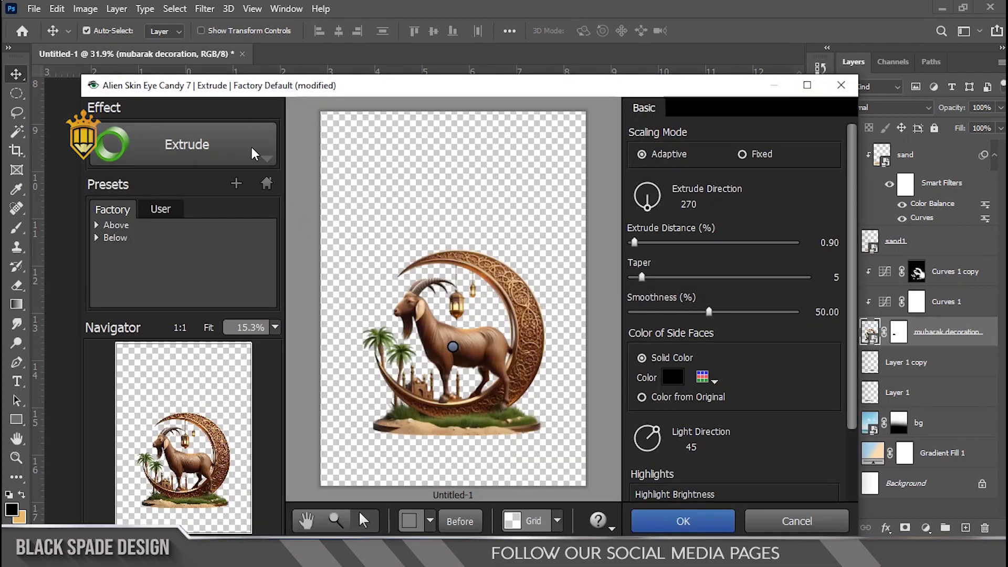
{"action": "left_click", "coordinate": [254, 153]}
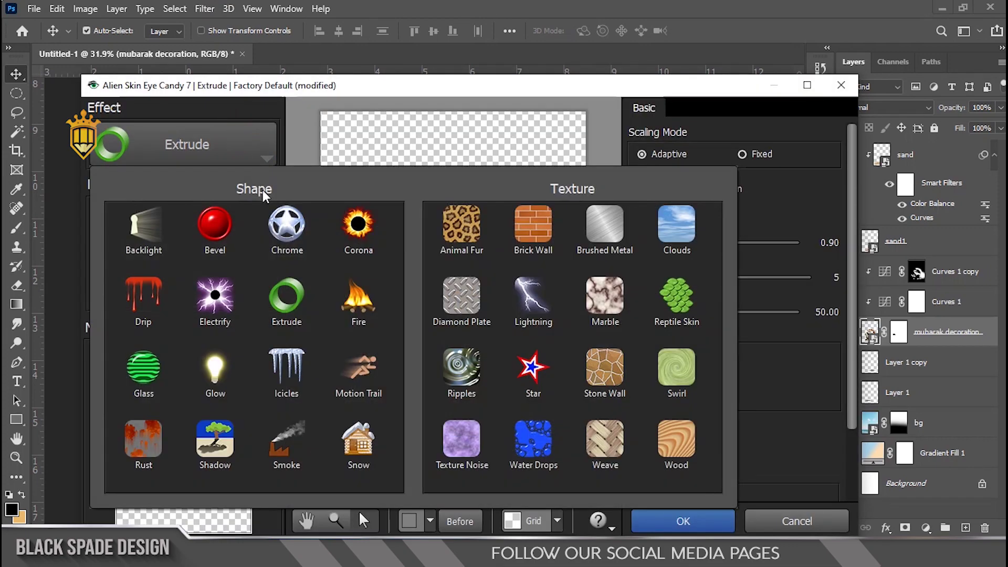
{"action": "left_click", "coordinate": [214, 441]}
Reshape the perspective shadow's bounding box so the shadow falls flat toward the left of the decoration.
{"action": "scroll", "coordinate": [378, 481], "scroll_direction": "down", "scroll_amount": 2}
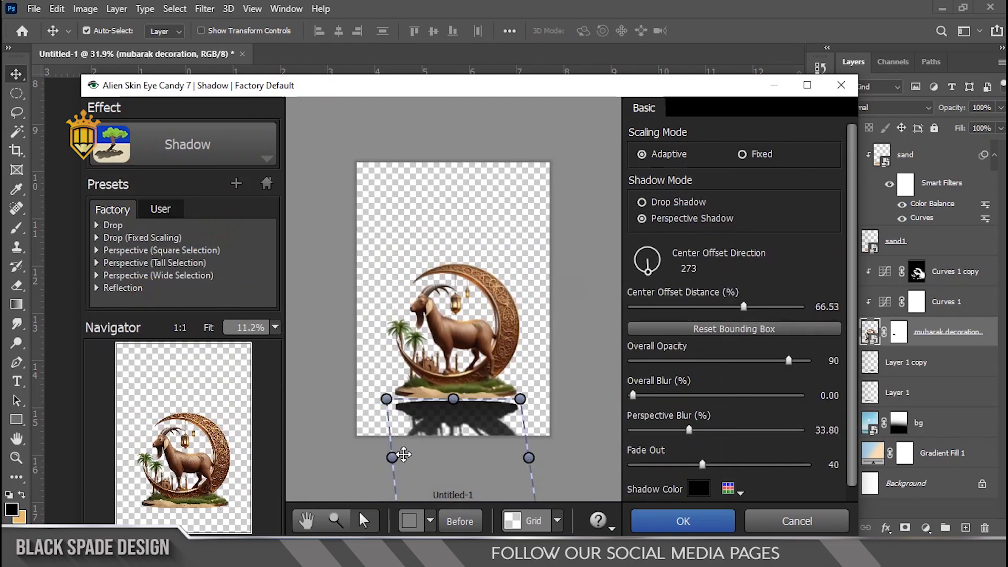
{"action": "left_click_drag", "start_coordinate": [417, 441], "coordinate": [294, 363]}
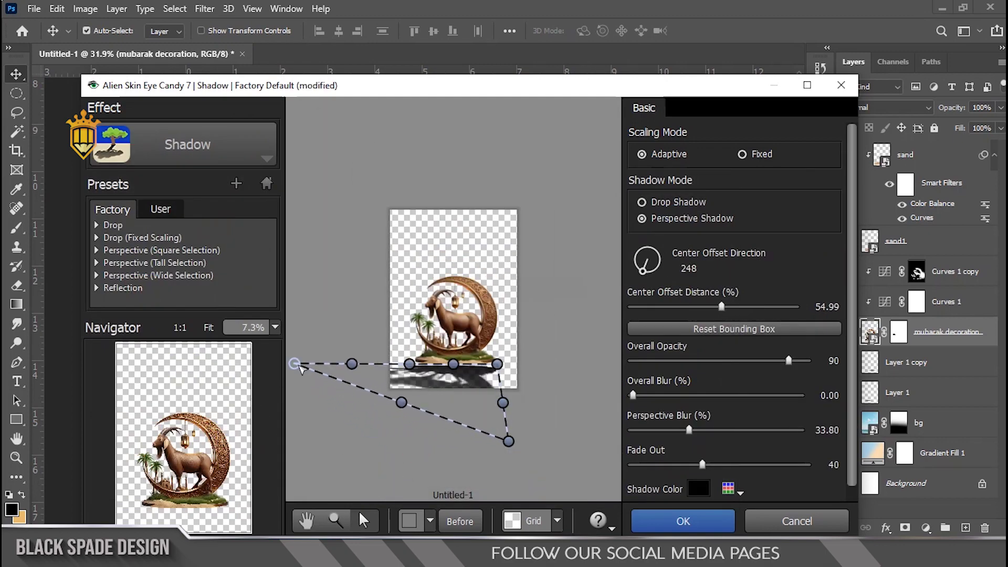
{"action": "left_click_drag", "start_coordinate": [514, 442], "coordinate": [396, 396]}
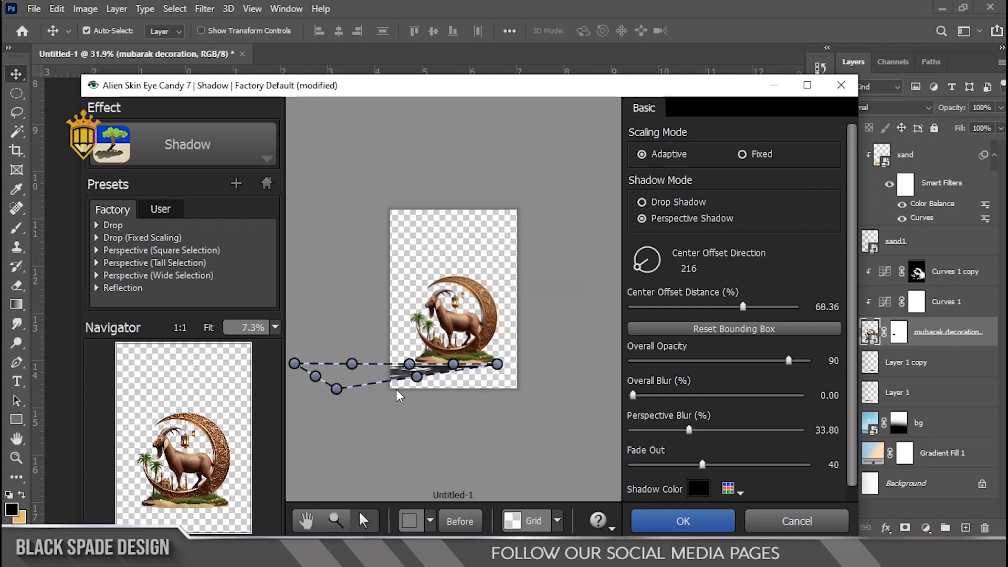
{"action": "scroll", "coordinate": [439, 420], "scroll_direction": "up", "scroll_amount": 2}
{"action": "left_click_drag", "start_coordinate": [362, 436], "coordinate": [355, 428]}
{"action": "left_click_drag", "start_coordinate": [546, 442], "coordinate": [491, 434]}
{"action": "scroll", "coordinate": [302, 470], "scroll_direction": "down", "scroll_amount": 3}
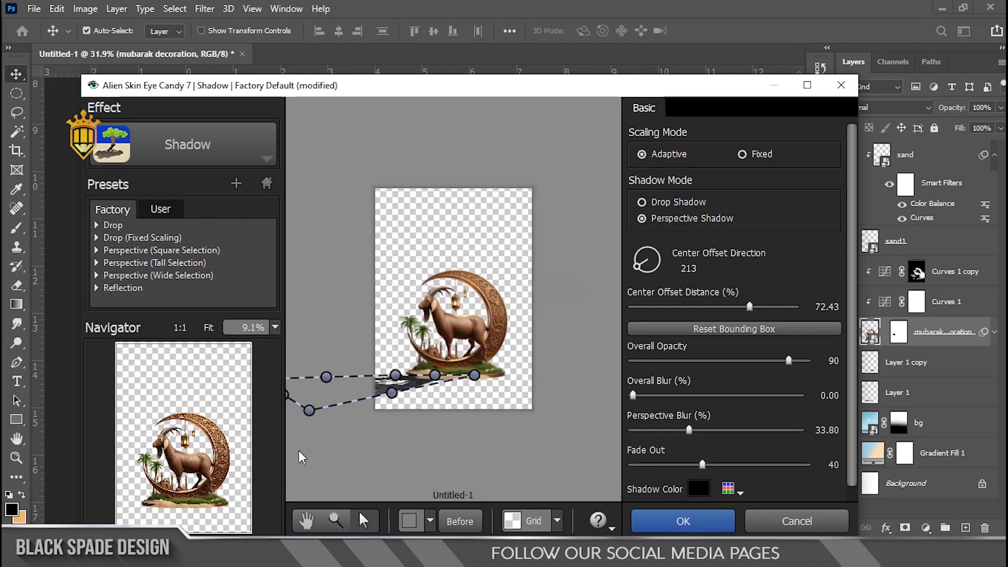
{"action": "left_click_drag", "start_coordinate": [315, 412], "coordinate": [327, 379]}
Refine the shadow's bounding box corners so its near edge follows the decoration's base and its far end narrows.
{"action": "scroll", "coordinate": [389, 409], "scroll_direction": "up", "scroll_amount": 3}
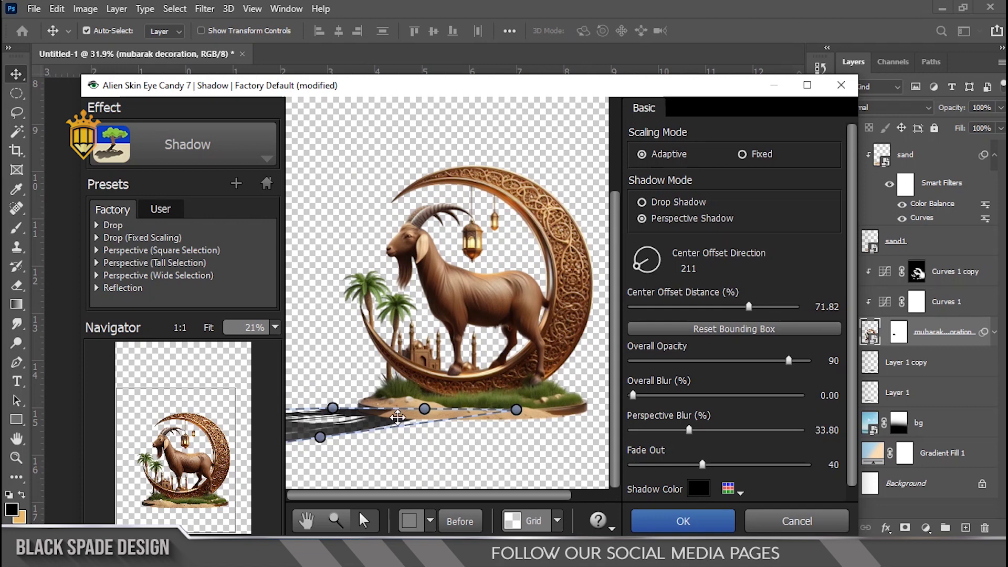
{"action": "key", "text": "space"}
{"action": "left_click_drag", "start_coordinate": [343, 415], "coordinate": [313, 431]}
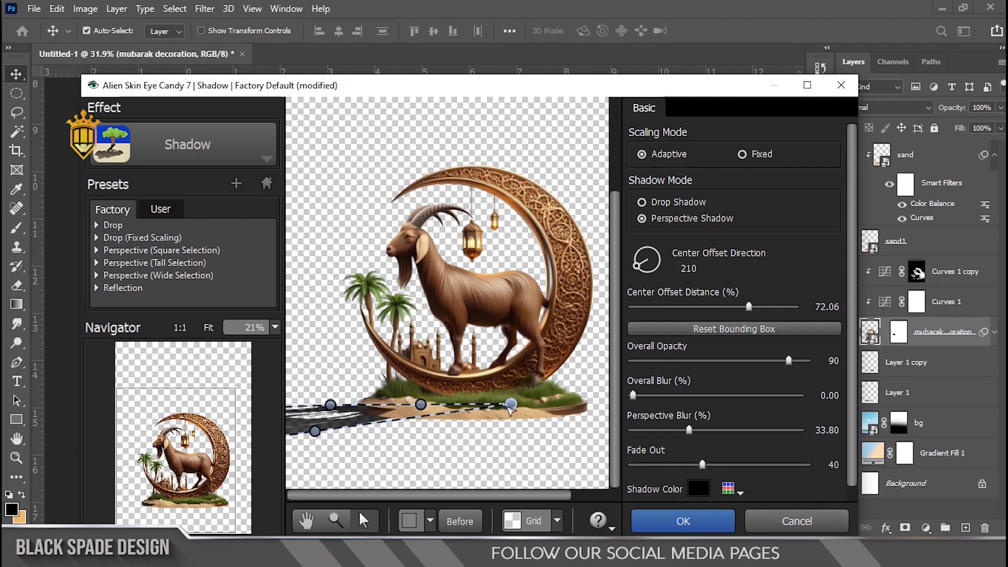
{"action": "left_click_drag", "start_coordinate": [509, 407], "coordinate": [512, 418]}
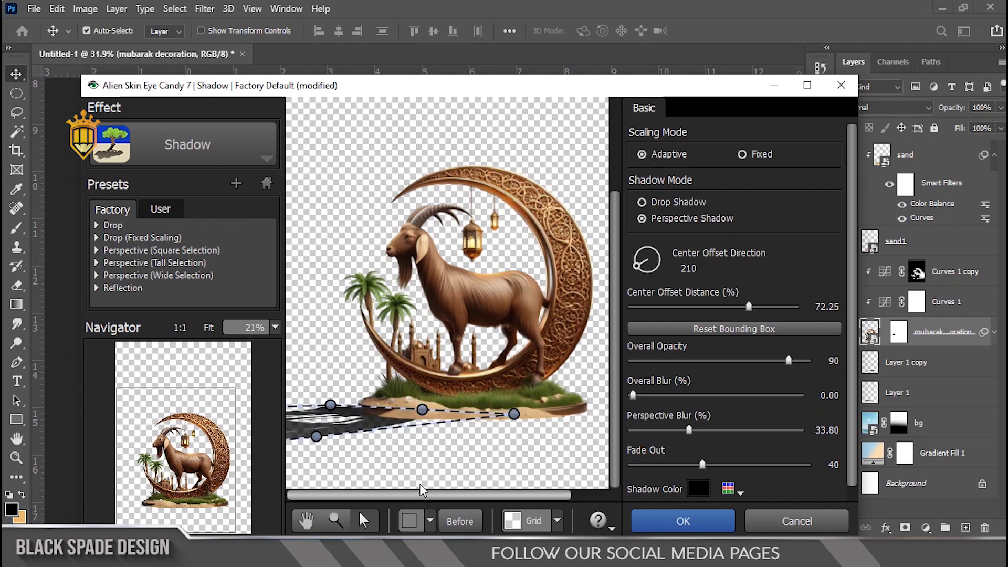
{"action": "scroll", "coordinate": [422, 491], "scroll_direction": "down", "scroll_amount": 3}
{"action": "left_click_drag", "start_coordinate": [294, 365], "coordinate": [321, 373]}
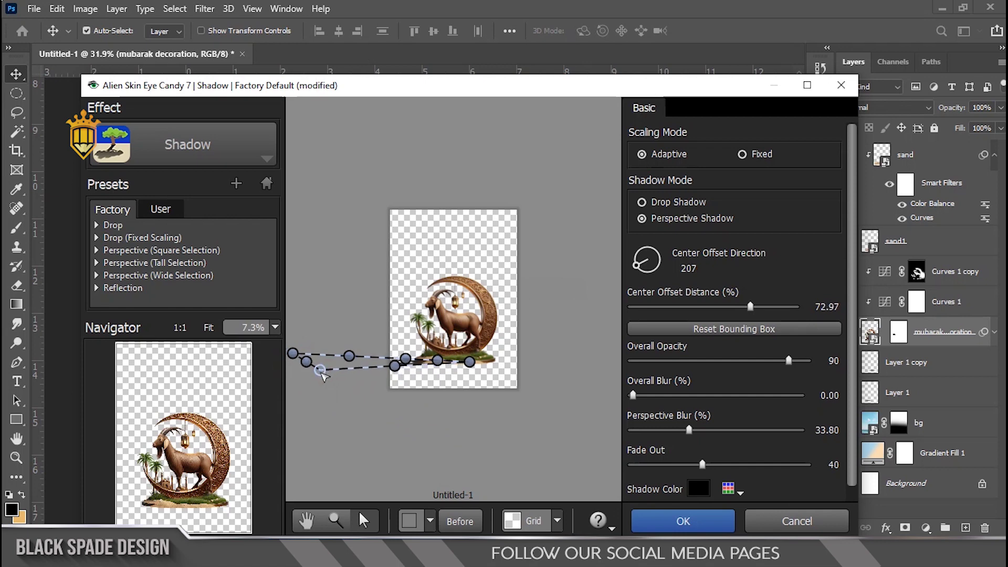
Set the shadow's Overall Blur to 65.60%, Perspective Blur to 73.60% and Fade Out to 65.
{"action": "scroll", "coordinate": [349, 375], "scroll_direction": "up", "scroll_amount": 2}
{"action": "scroll", "coordinate": [362, 451], "scroll_direction": "up", "scroll_amount": 1}
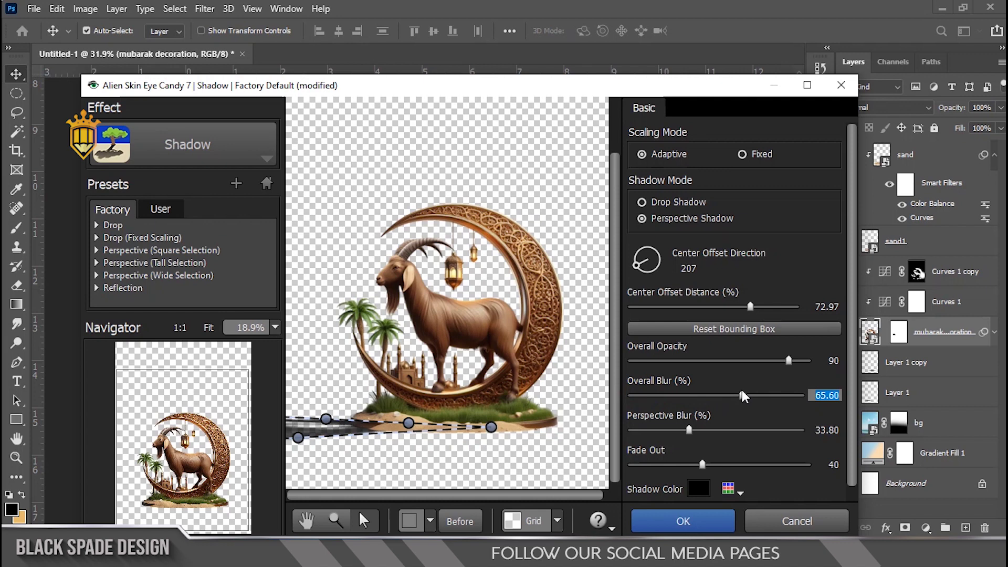
{"action": "left_click_drag", "start_coordinate": [752, 426], "coordinate": [756, 430]}
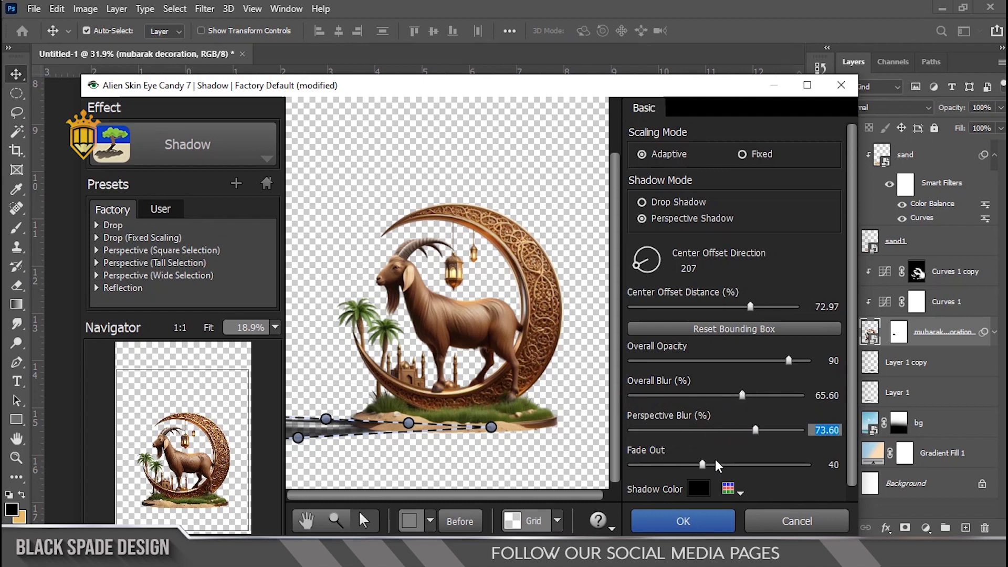
{"action": "left_click", "coordinate": [713, 464]}
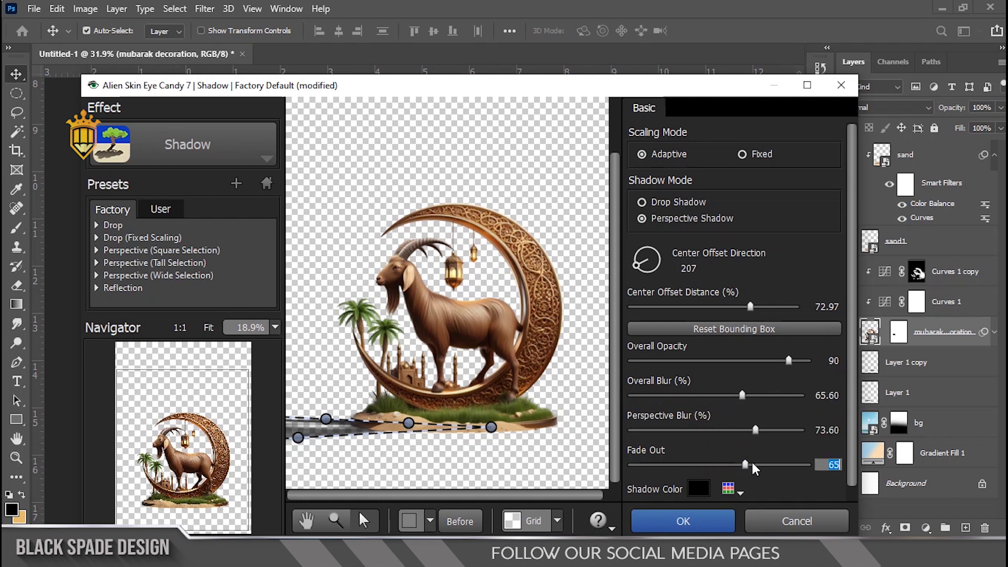
Set the shadow's Fade Out to 69, lower the upper edge of its bounding box slightly and apply the Eye Candy filter.
{"action": "scroll", "coordinate": [439, 477], "scroll_direction": "up", "scroll_amount": 2}
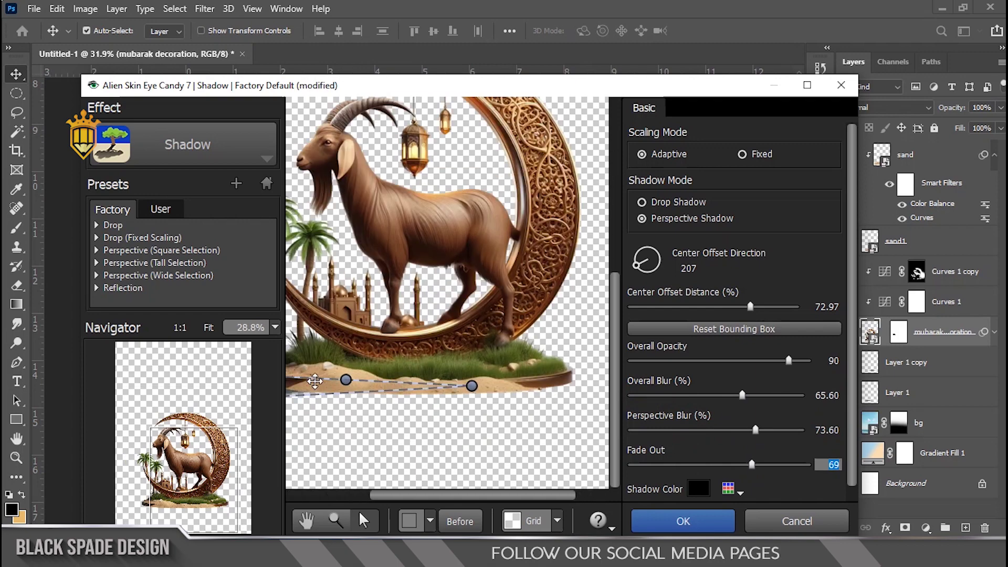
{"action": "left_click_drag", "start_coordinate": [480, 496], "coordinate": [397, 496]}
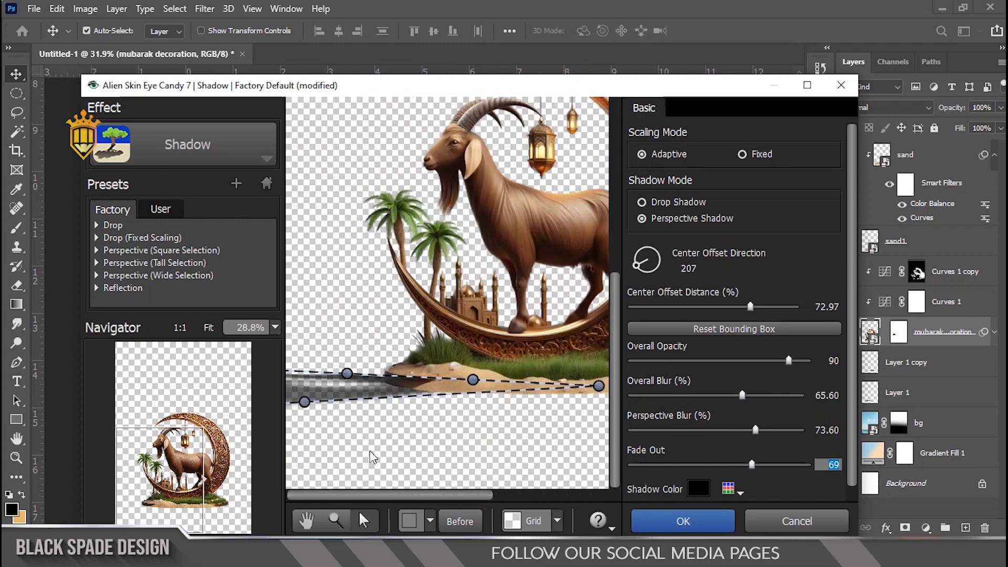
{"action": "left_click_drag", "start_coordinate": [348, 374], "coordinate": [351, 380]}
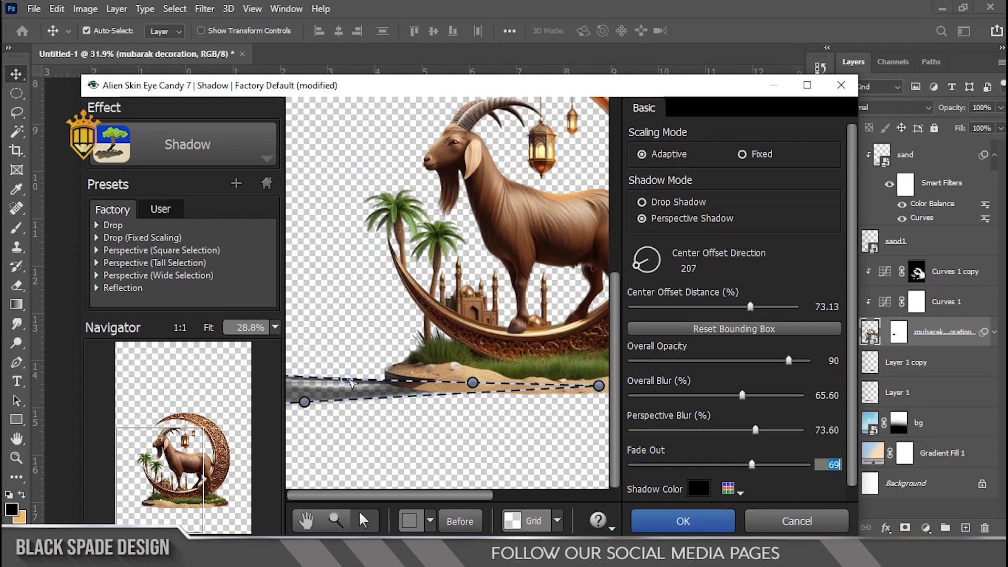
{"action": "left_click", "coordinate": [715, 520]}
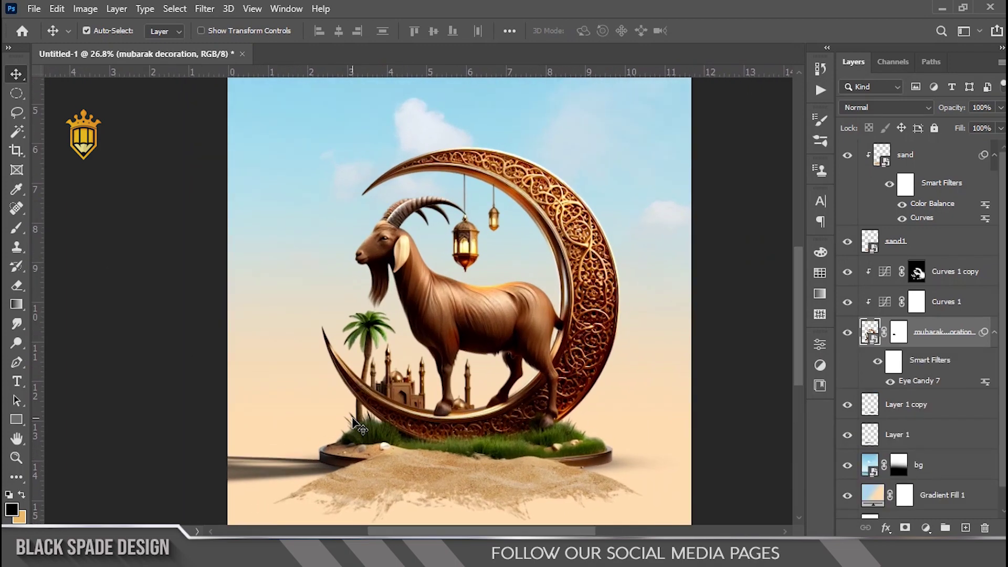
Soften the cast shadow's outer end beside the decoration by painting black on the Eye Candy 7 filter mask with a 250 px brush at 49% opacity.
{"action": "key", "text": "space"}
{"action": "left_click_drag", "start_coordinate": [355, 317], "coordinate": [380, 348]}
{"action": "scroll", "coordinate": [383, 346], "scroll_direction": "down", "scroll_amount": 3}
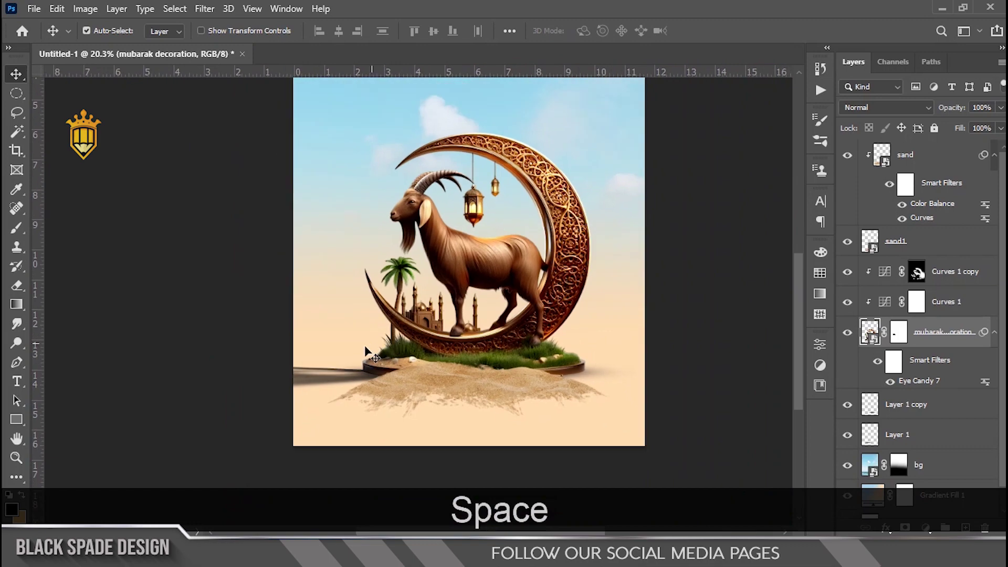
{"action": "left_click", "coordinate": [330, 350], "text": "ctrl"}
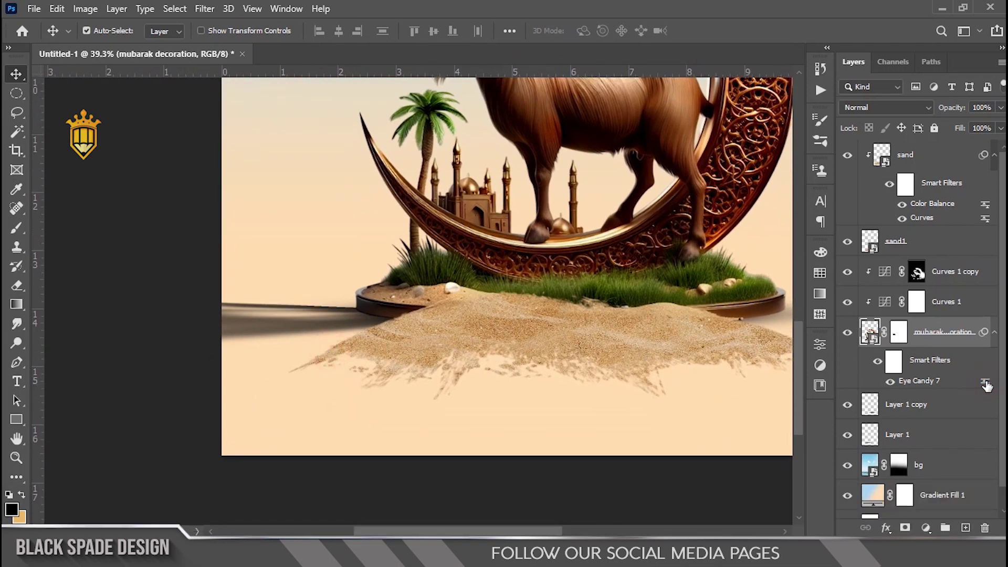
{"action": "left_click", "coordinate": [896, 360]}
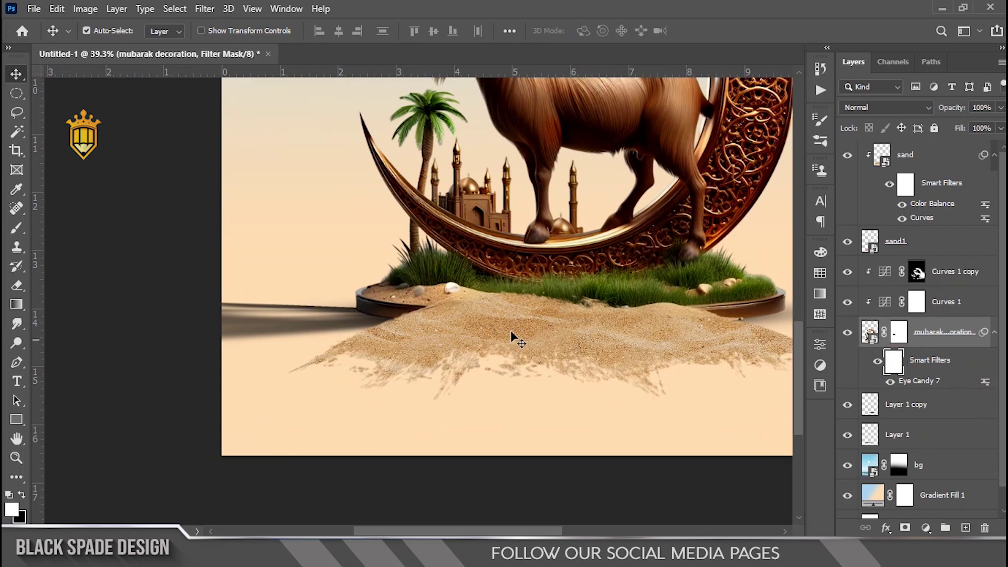
{"action": "key", "text": "b"}
{"action": "scroll", "coordinate": [479, 309], "scroll_direction": "up", "scroll_amount": 1}
{"action": "key", "text": "bracketleft"}
{"action": "key", "text": "bracketleft"}
{"action": "key", "text": "bracketleft"}
{"action": "key", "text": "bracketleft"}
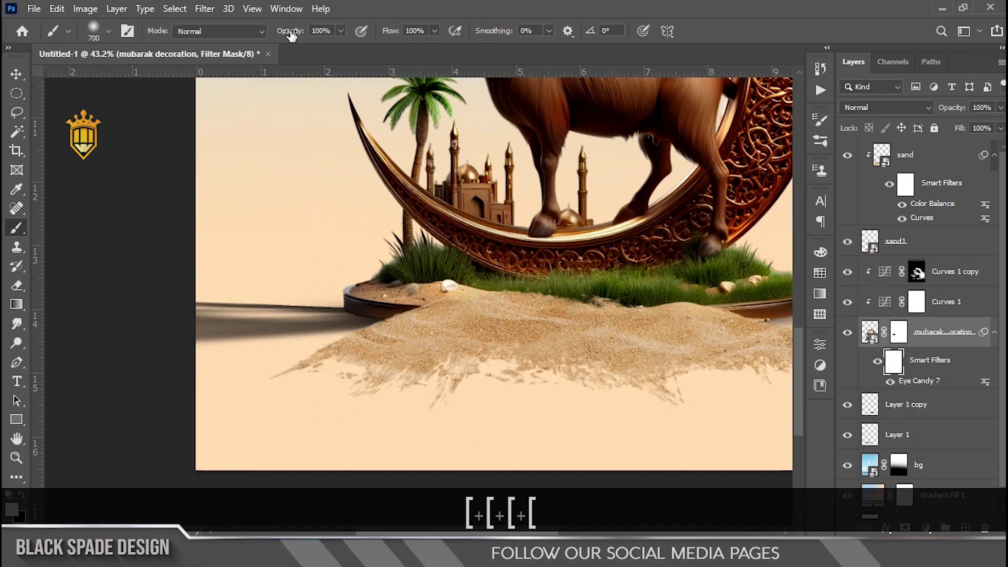
{"action": "left_click_drag", "start_coordinate": [256, 31], "coordinate": [251, 31]}
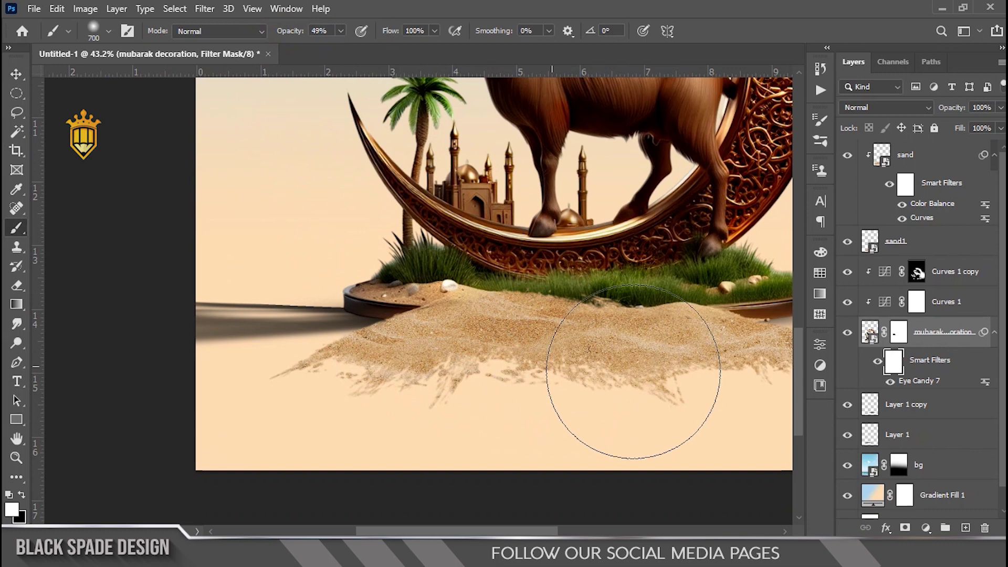
{"action": "key", "text": "x"}
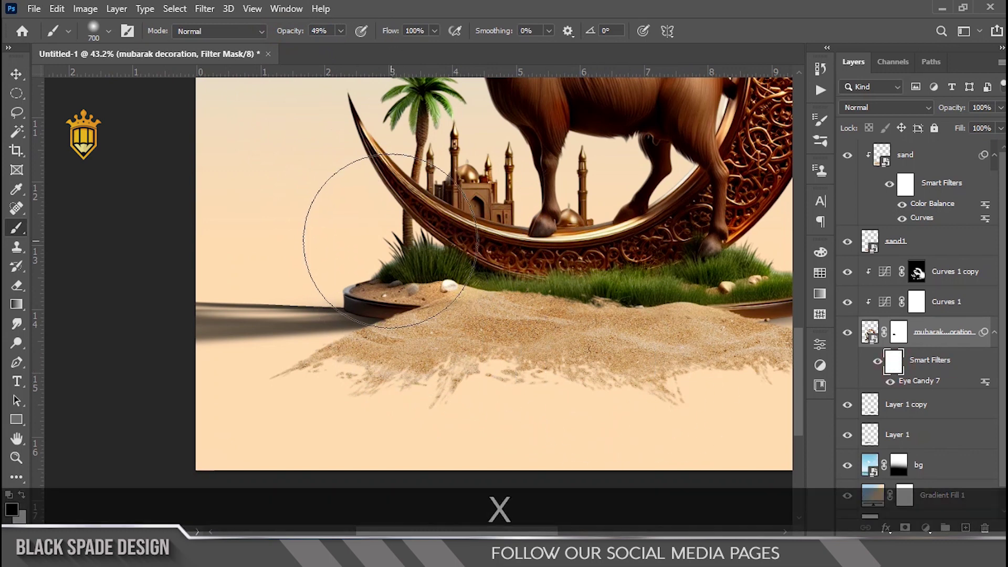
{"action": "key", "text": "bracketleft"}
{"action": "key", "text": "bracketleft"}
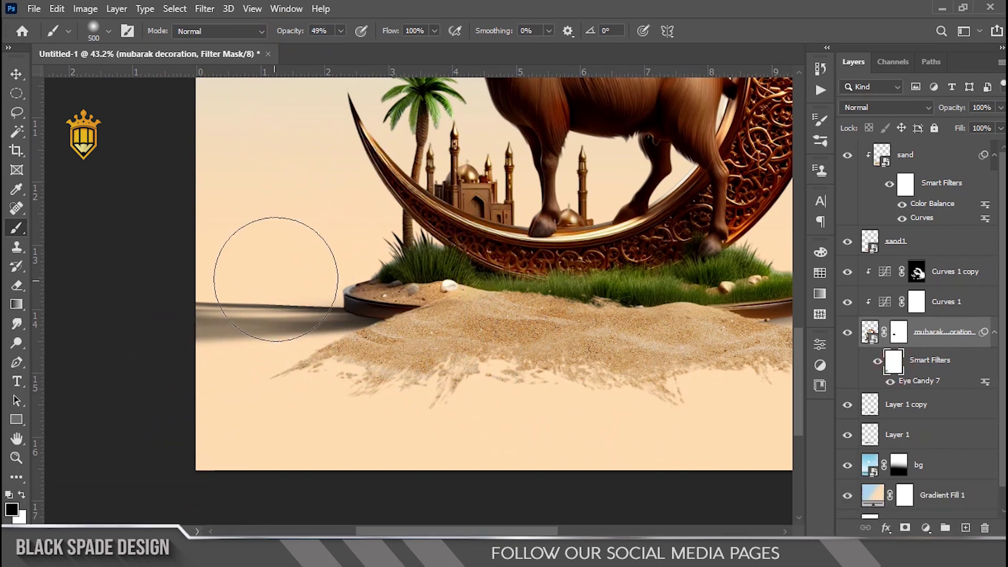
{"action": "key", "text": "bracketleft"}
{"action": "key", "text": "bracketleft"}
{"action": "key", "text": "bracketleft"}
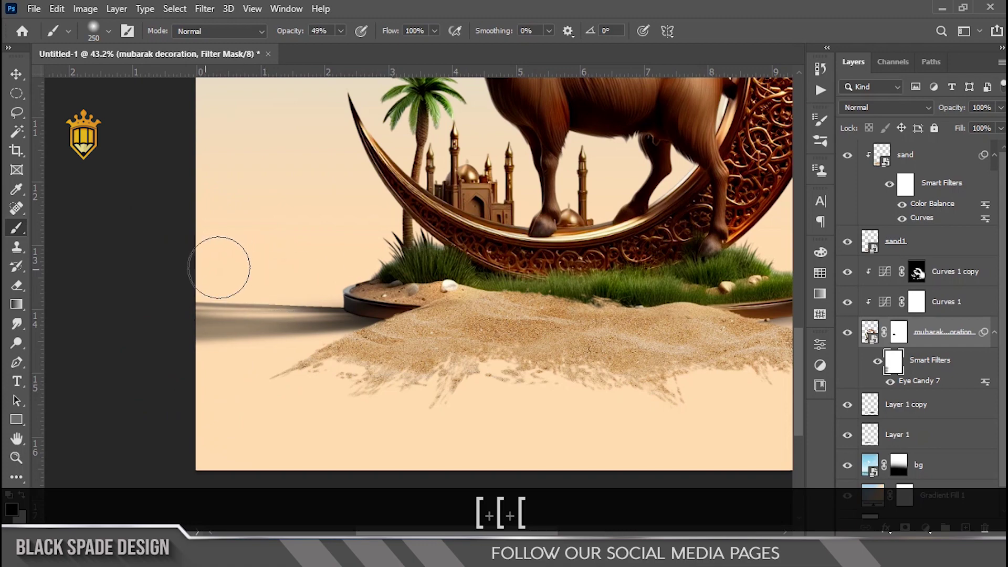
{"action": "left_click", "coordinate": [208, 268]}
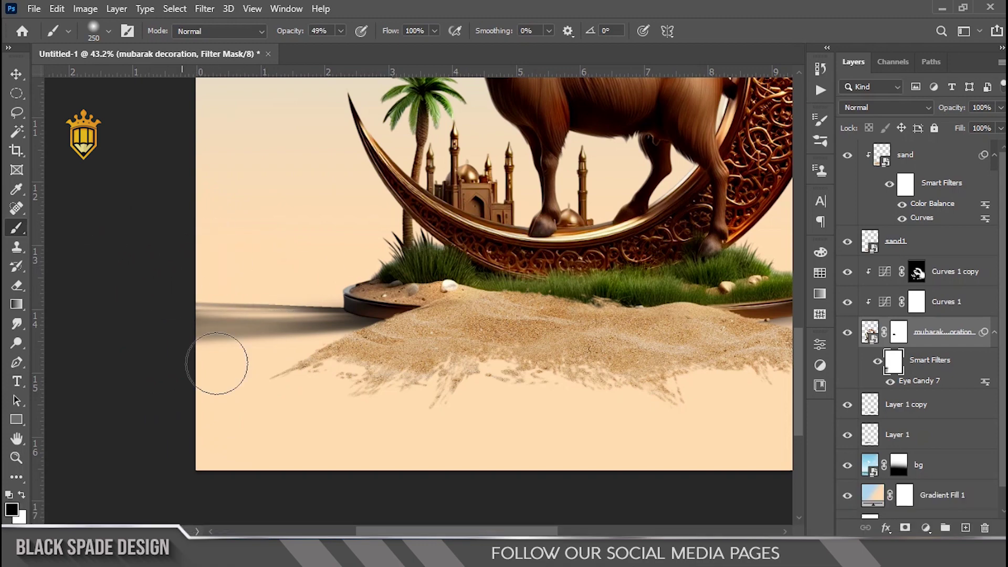
Add a new layer above the sand layer and fill it with black.
{"action": "scroll", "coordinate": [231, 383], "scroll_direction": "down", "scroll_amount": 5}
{"action": "scroll", "coordinate": [354, 469], "scroll_direction": "up", "scroll_amount": 3}
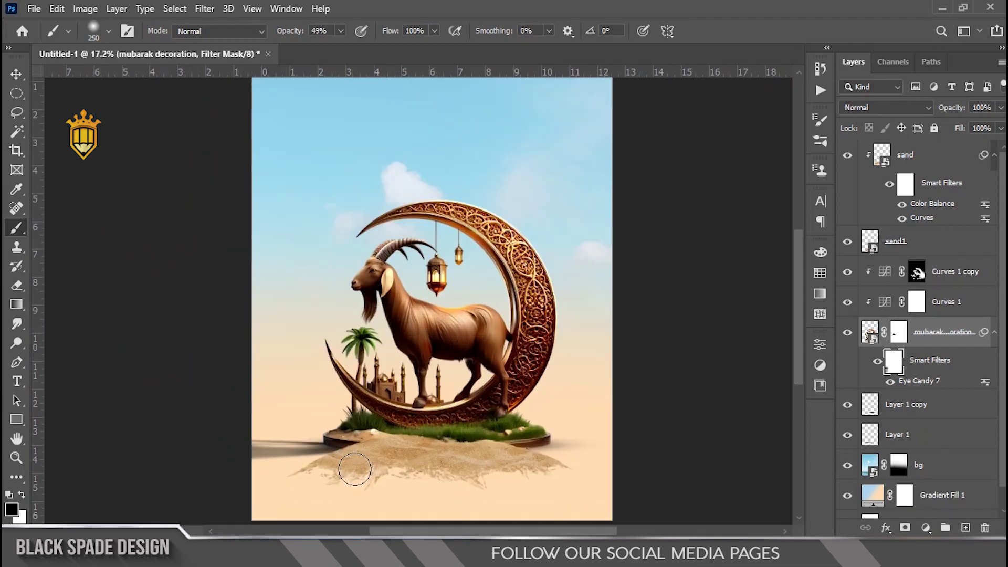
{"action": "key", "text": "space"}
{"action": "left_click_drag", "start_coordinate": [347, 452], "coordinate": [352, 427]}
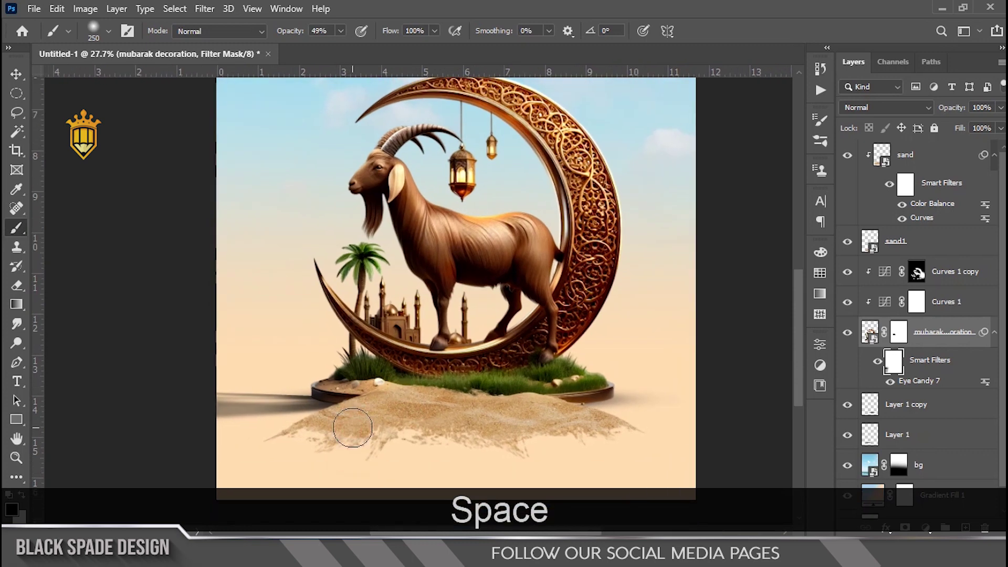
{"action": "key", "text": "v"}
{"action": "scroll", "coordinate": [357, 431], "scroll_direction": "down", "scroll_amount": 3}
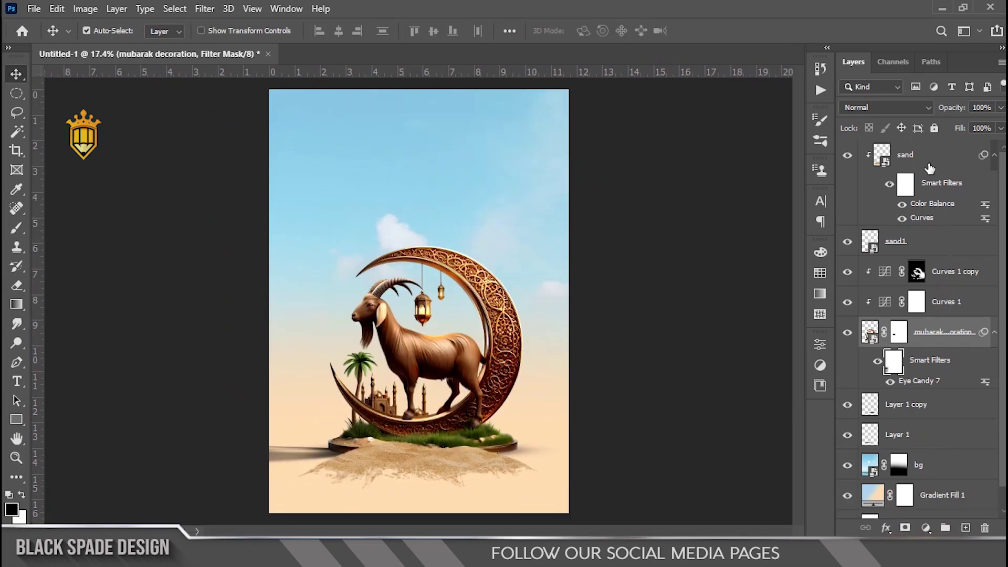
{"action": "left_click", "coordinate": [928, 160]}
{"action": "left_click", "coordinate": [965, 528]}
{"action": "key", "text": "x"}
{"action": "key", "text": "ctrl+BackSpace"}
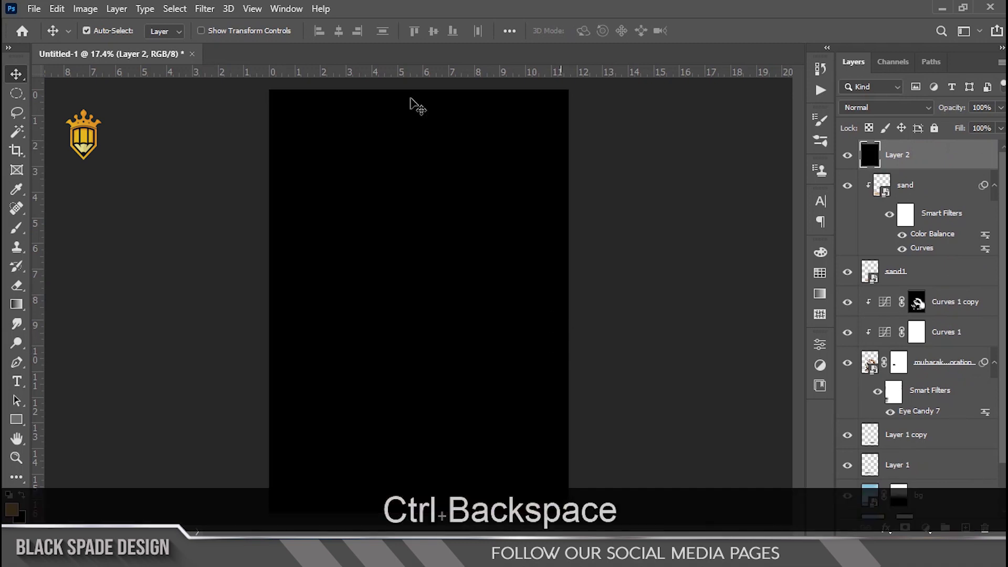
Render a Lens Flare at 111% brightness on the black layer's upper right edge and set the layer's blend mode to Screen.
{"action": "left_click", "coordinate": [202, 10]}
{"action": "mouse_move", "coordinate": [362, 268]}
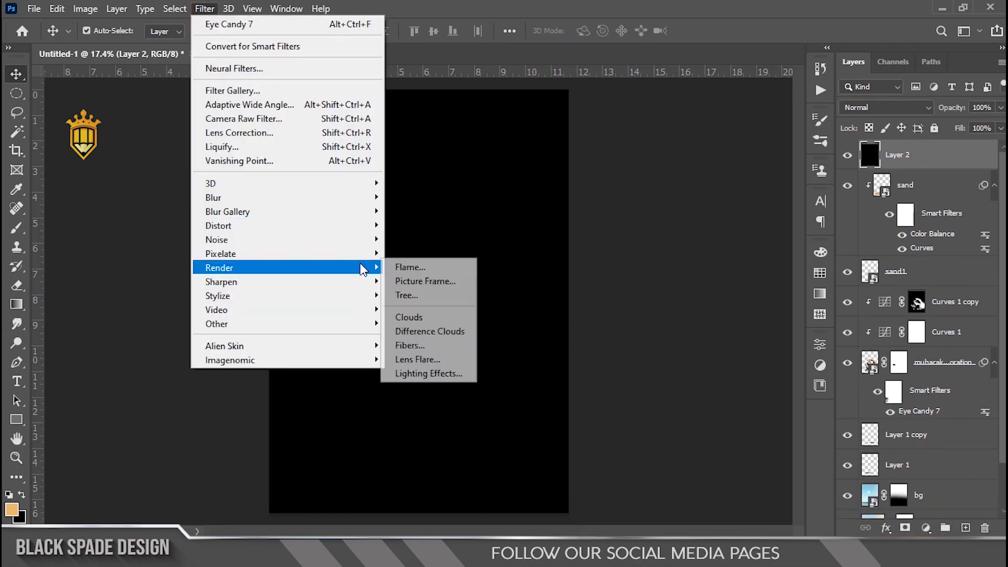
{"action": "left_click", "coordinate": [423, 361]}
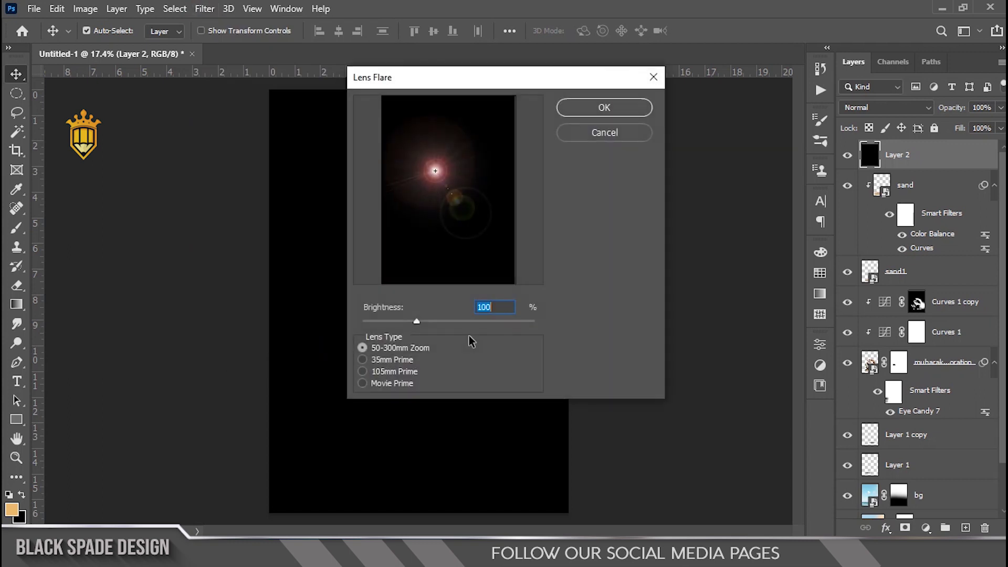
{"action": "left_click_drag", "start_coordinate": [434, 166], "coordinate": [521, 149]}
{"action": "left_click_drag", "start_coordinate": [417, 321], "coordinate": [425, 324]}
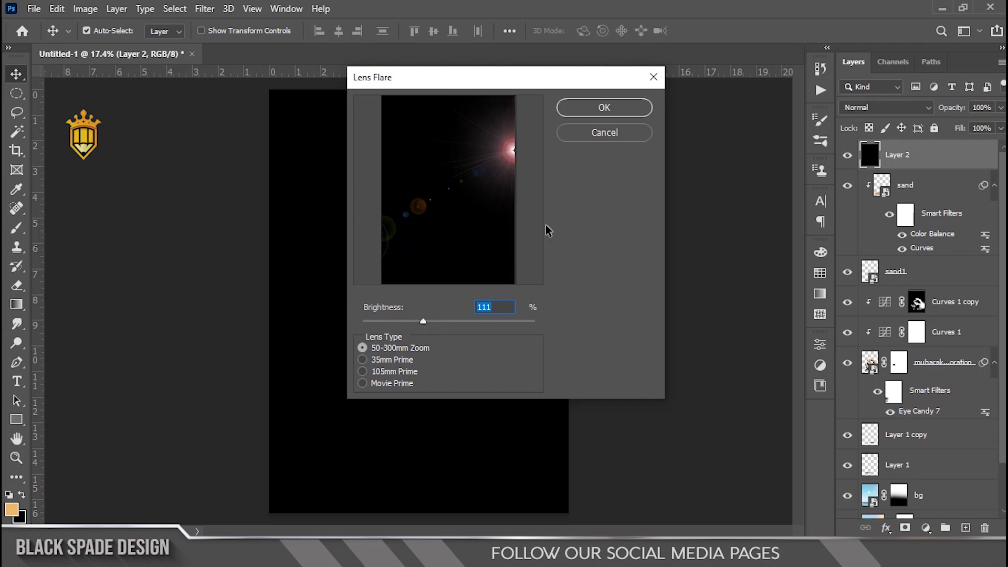
{"action": "left_click", "coordinate": [599, 112]}
{"action": "left_click", "coordinate": [861, 109]}
{"action": "left_click", "coordinate": [861, 231]}
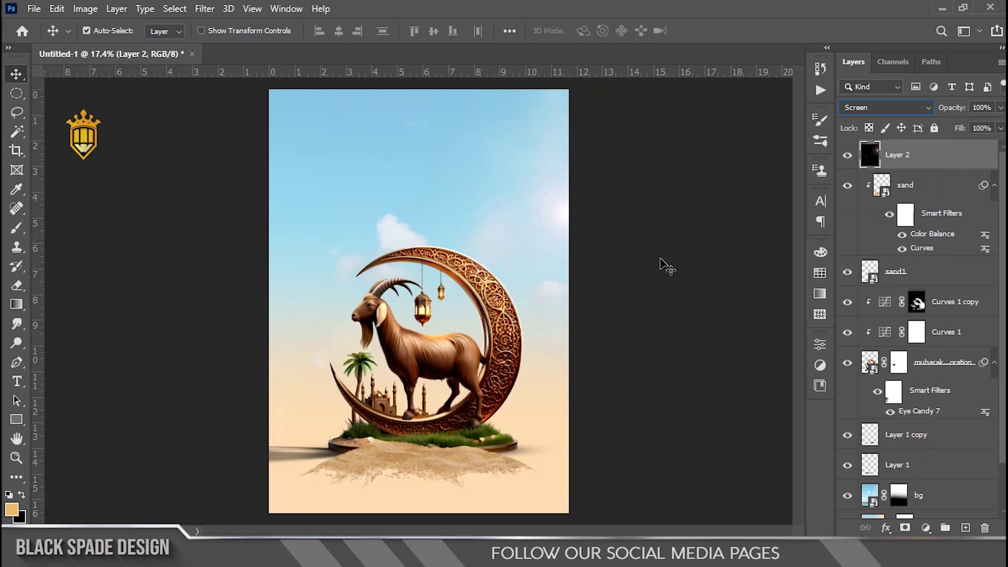
Scale the lens flare layer to 145.23%, rotate it about 3.5° and position its glow at the poster's right edge.
{"action": "key", "text": "ctrl+t"}
{"action": "scroll", "coordinate": [431, 294], "scroll_direction": "down", "scroll_amount": 5}
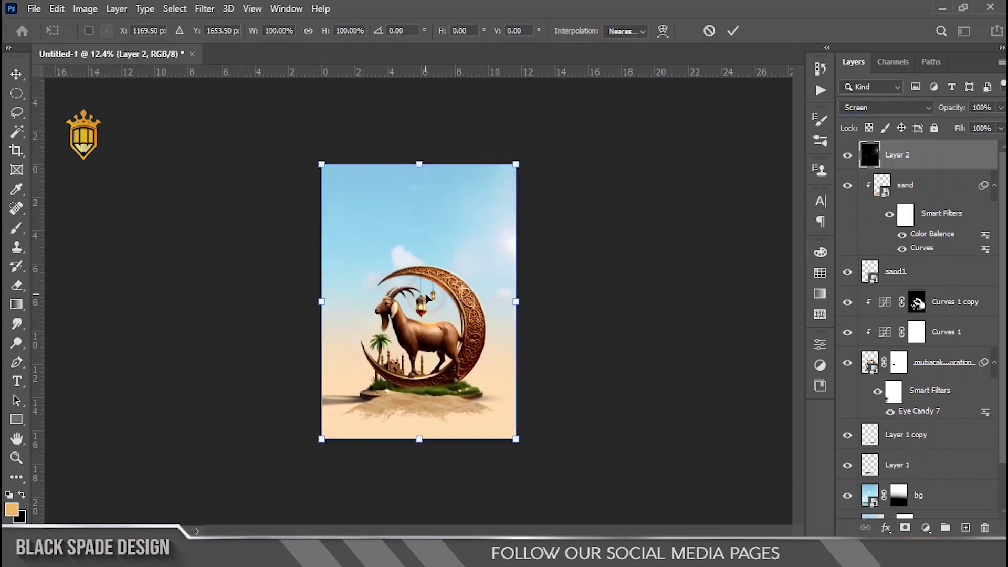
{"action": "left_click_drag", "start_coordinate": [502, 187], "coordinate": [536, 135]}
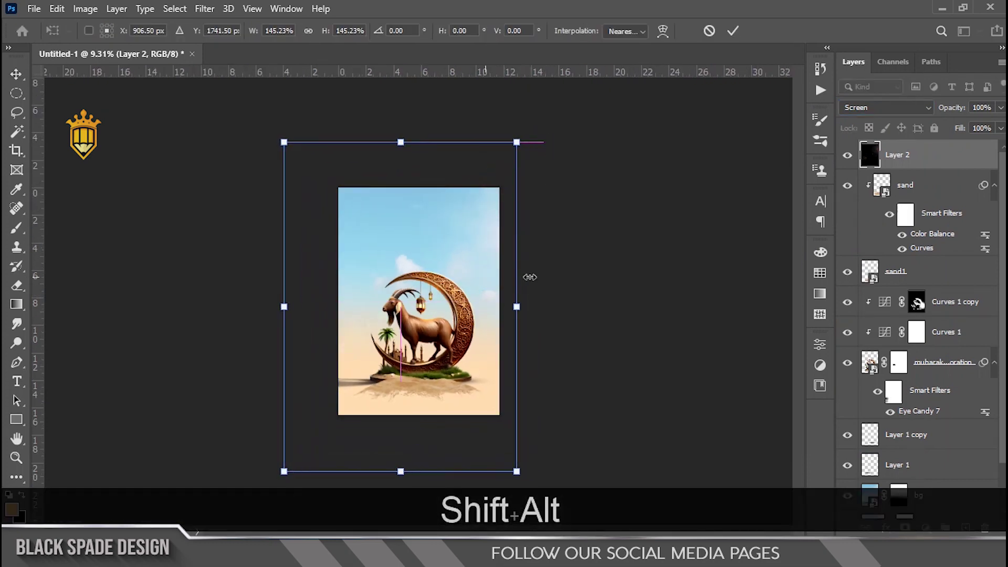
{"action": "left_click_drag", "start_coordinate": [538, 278], "coordinate": [540, 241]}
{"action": "scroll", "coordinate": [384, 336], "scroll_direction": "up", "scroll_amount": 3}
{"action": "left_click_drag", "start_coordinate": [384, 337], "coordinate": [449, 287]}
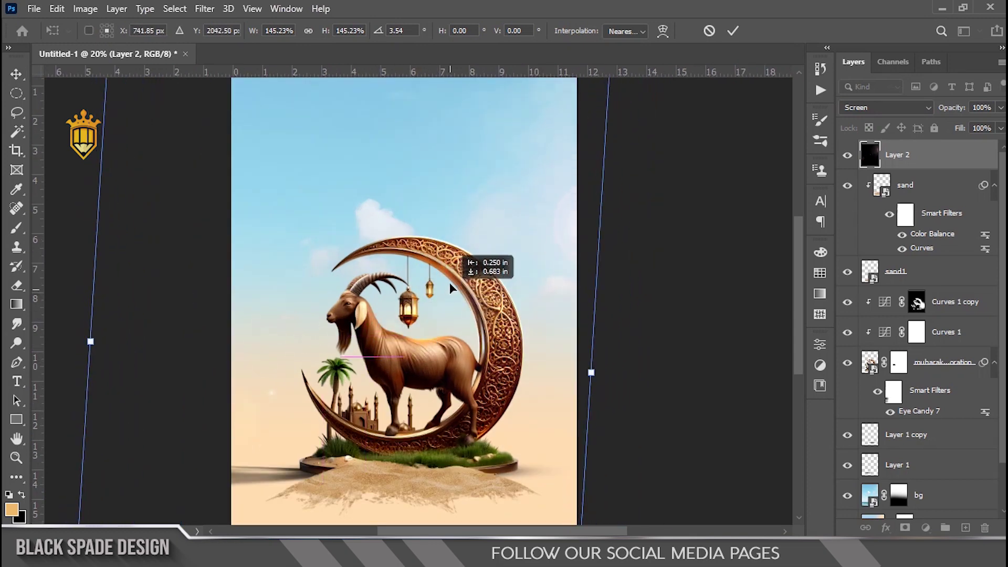
{"action": "scroll", "coordinate": [450, 282], "scroll_direction": "down", "scroll_amount": 1}
{"action": "key", "text": "Return"}
{"action": "scroll", "coordinate": [476, 259], "scroll_direction": "down", "scroll_amount": 2}
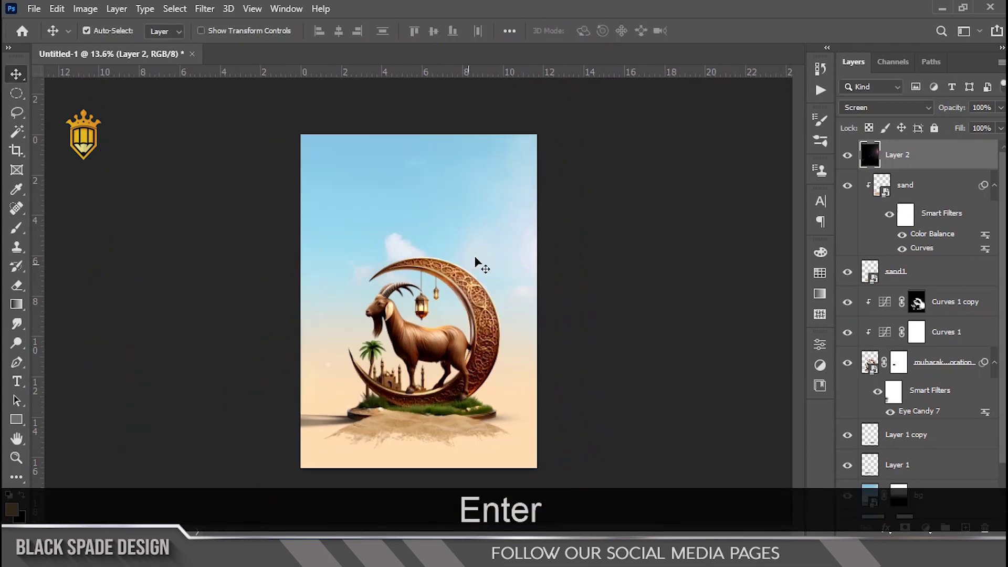
{"action": "scroll", "coordinate": [477, 259], "scroll_direction": "up", "scroll_amount": 3}
{"action": "scroll", "coordinate": [431, 367], "scroll_direction": "down", "scroll_amount": 1}
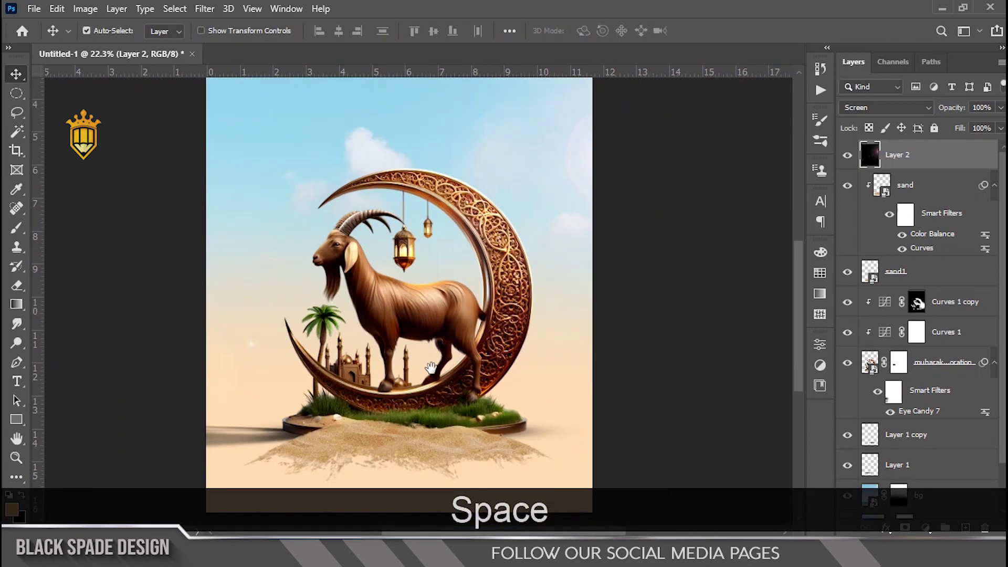
{"action": "left_click_drag", "start_coordinate": [431, 368], "coordinate": [413, 322]}
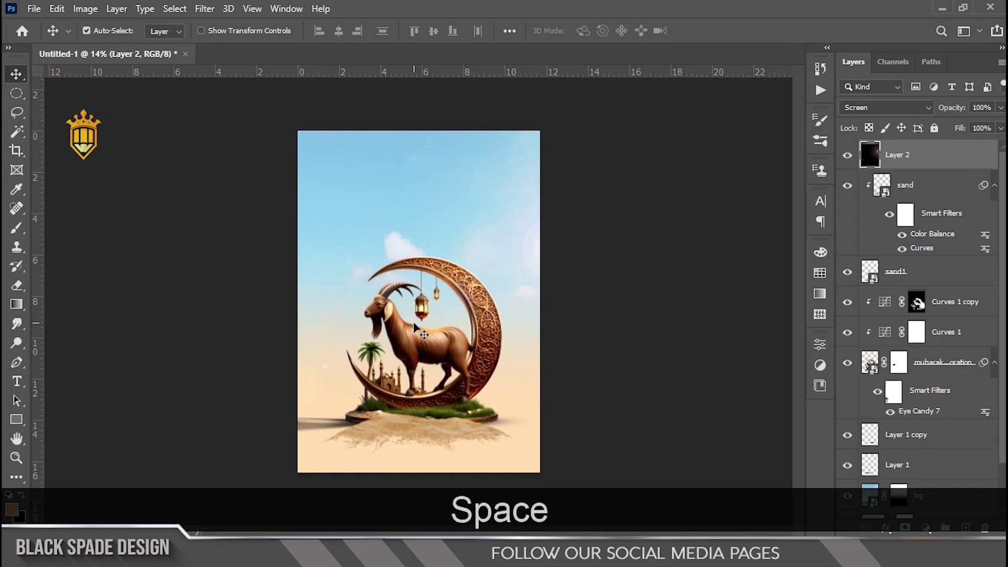
{"action": "mouse_move", "coordinate": [420, 331]}
{"action": "left_mouse_down"}
{"action": "mouse_move", "coordinate": [403, 311]}
{"action": "mouse_move", "coordinate": [410, 341]}
{"action": "left_mouse_up"}
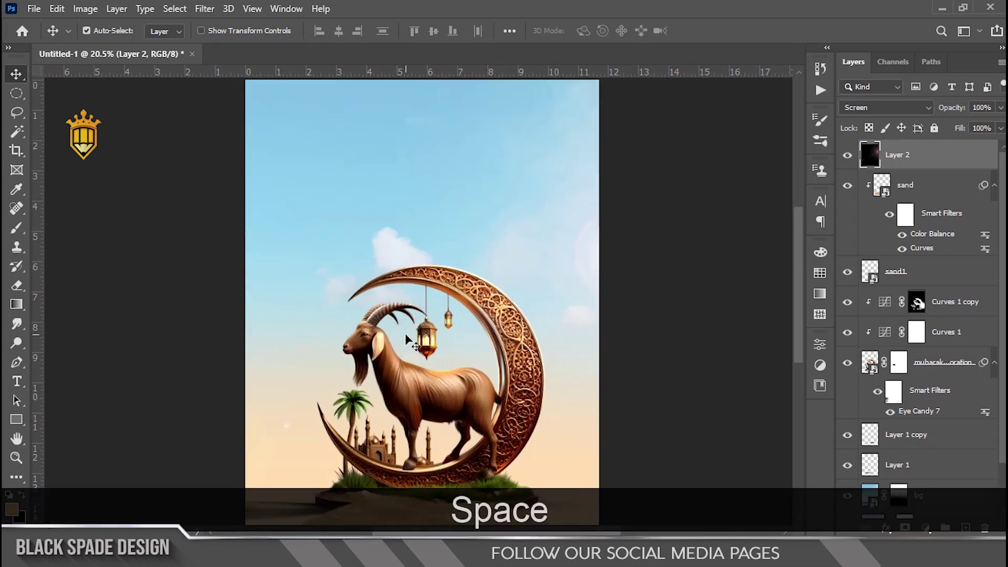
{"action": "scroll", "coordinate": [577, 294], "scroll_direction": "down", "scroll_amount": 1}
{"action": "scroll", "coordinate": [430, 331], "scroll_direction": "up", "scroll_amount": 2}
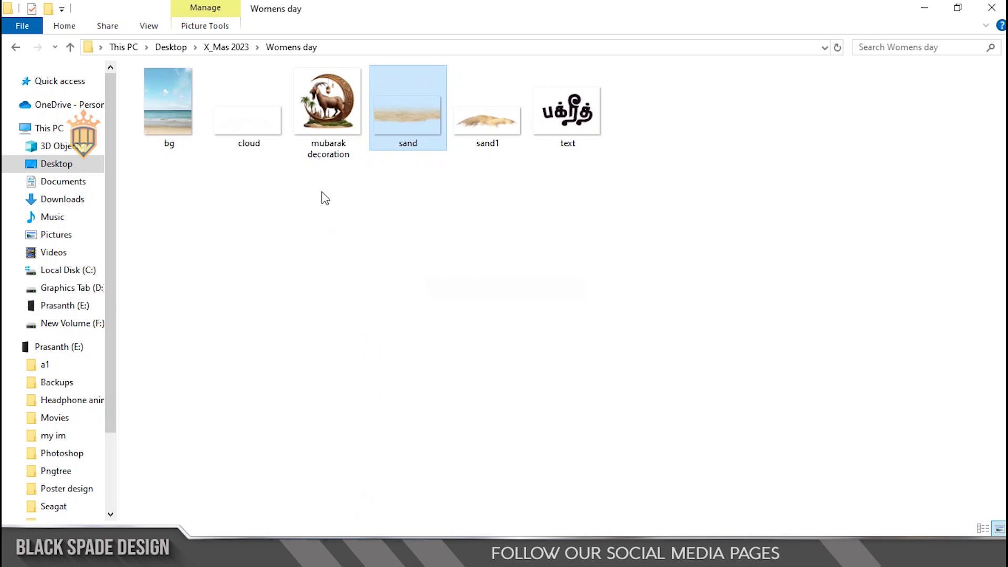
Switch to File Explorer, place the text image from the Womens day folder into the poster, and scale it down in the sky above the crescent.
{"action": "left_click_drag", "start_coordinate": [567, 111], "coordinate": [459, 519]}
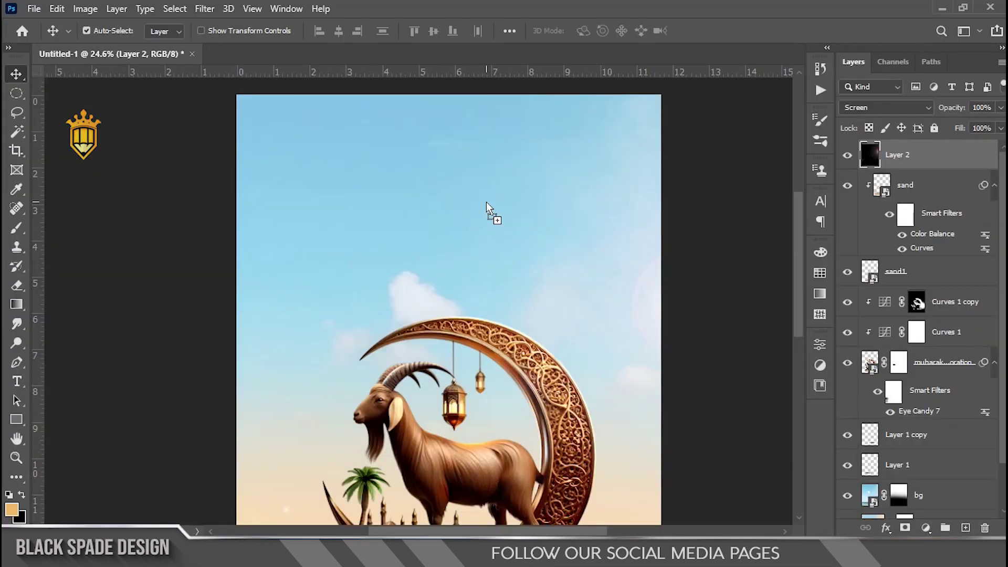
{"action": "left_click_drag", "start_coordinate": [486, 201], "coordinate": [486, 201]}
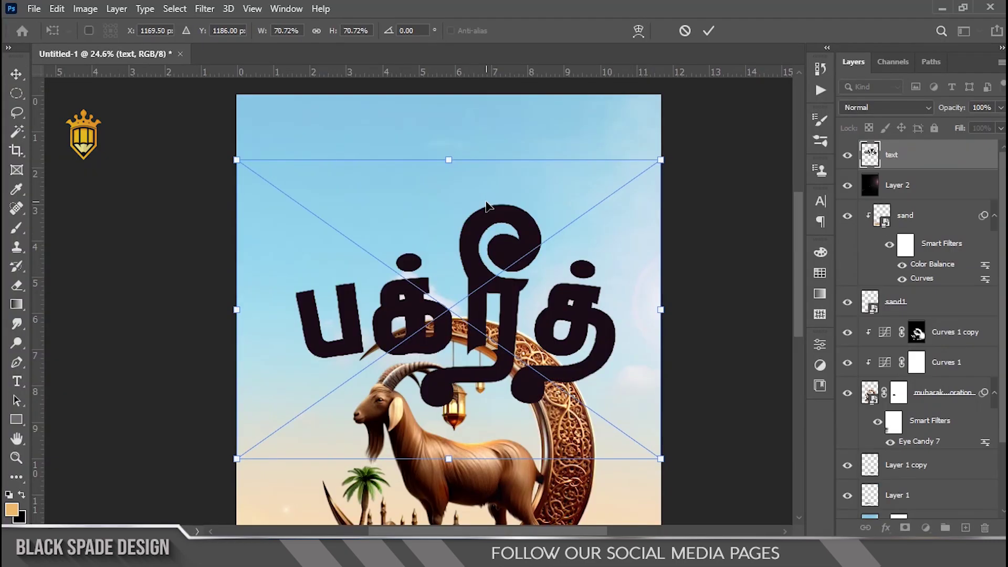
{"action": "scroll", "coordinate": [486, 212], "scroll_direction": "up", "scroll_amount": 1}
{"action": "left_click_drag", "start_coordinate": [680, 155], "coordinate": [588, 221]}
{"action": "left_click_drag", "start_coordinate": [477, 332], "coordinate": [478, 216]}
{"action": "key", "text": "space"}
{"action": "scroll", "coordinate": [478, 215], "scroll_direction": "up", "scroll_amount": 3}
{"action": "left_click_drag", "start_coordinate": [502, 284], "coordinate": [488, 268]}
{"action": "left_click_drag", "start_coordinate": [629, 126], "coordinate": [641, 128]}
{"action": "key", "text": "Return"}
{"action": "key", "text": "Up"}
{"action": "key", "text": "Up"}
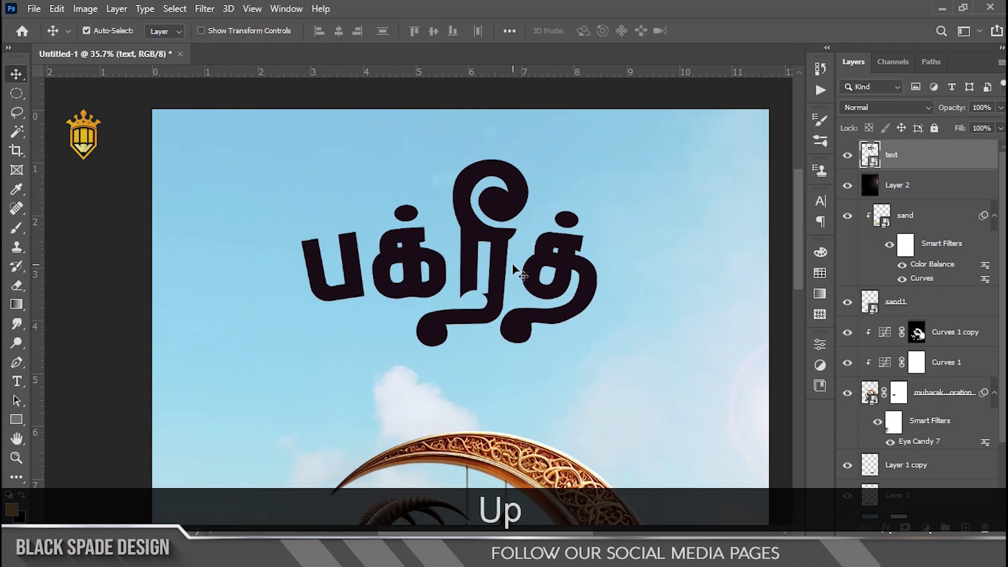
Add a Gradient Overlay with the dark brown-to-orange gradient to the Tamil title's text layer.
{"action": "left_click", "coordinate": [885, 527]}
{"action": "left_click", "coordinate": [927, 486]}
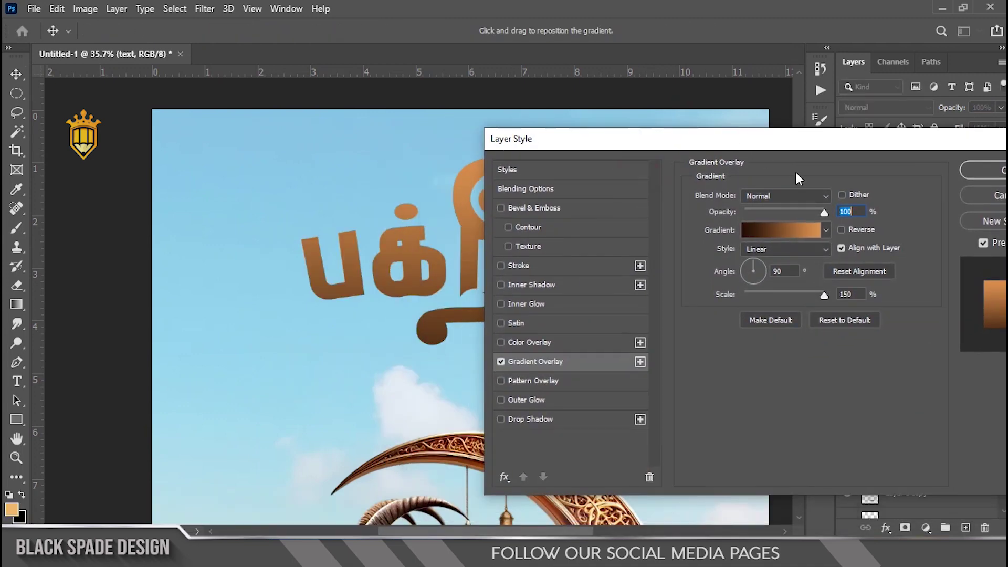
{"action": "left_click", "coordinate": [826, 231]}
{"action": "left_click", "coordinate": [698, 445]}
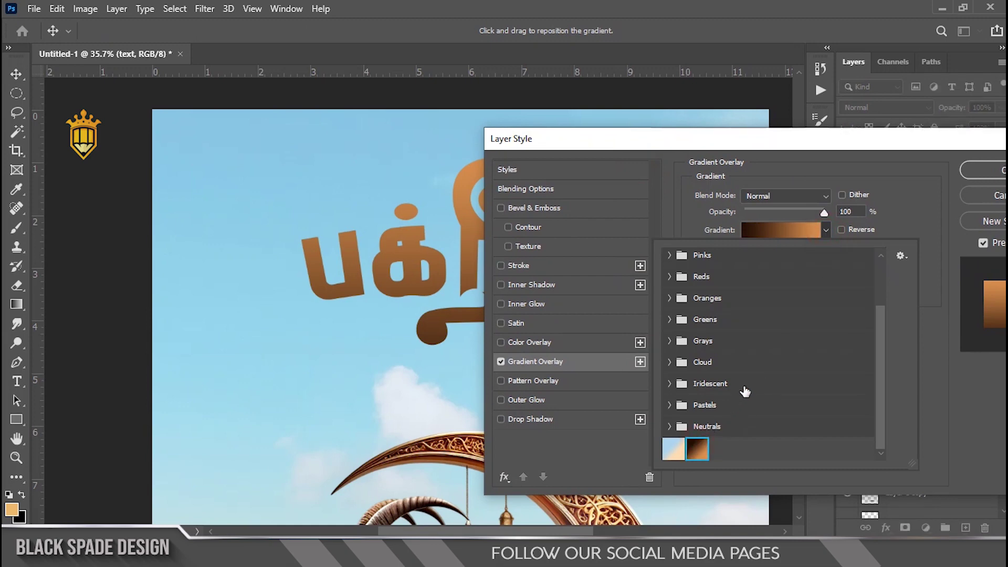
{"action": "left_click", "coordinate": [897, 166]}
Apply Bevel & Emboss to the title with 65° angle, 21° altitude and 7 px soften, and accept the layer style.
{"action": "left_click", "coordinate": [541, 208]}
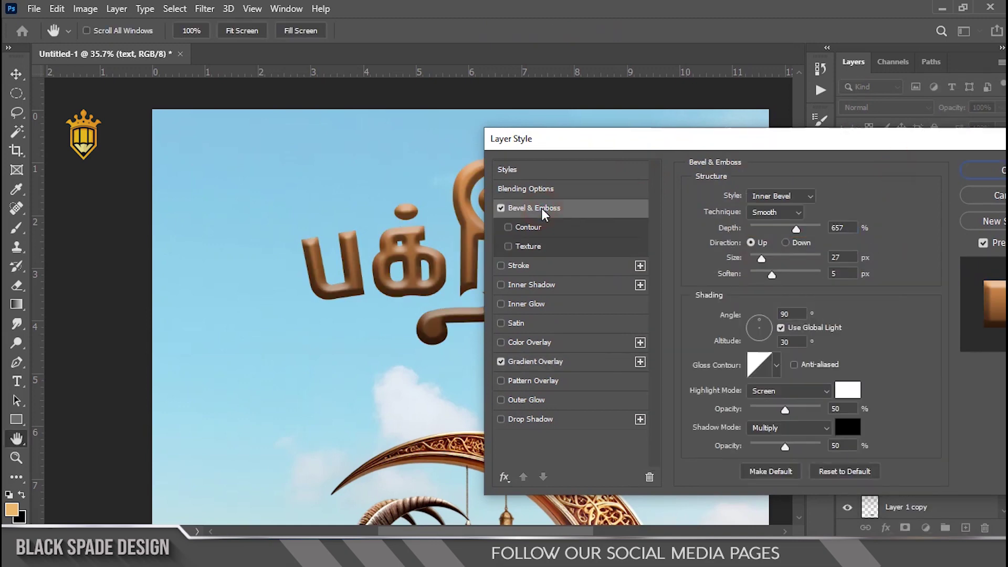
{"action": "left_click_drag", "start_coordinate": [581, 140], "coordinate": [602, 136]}
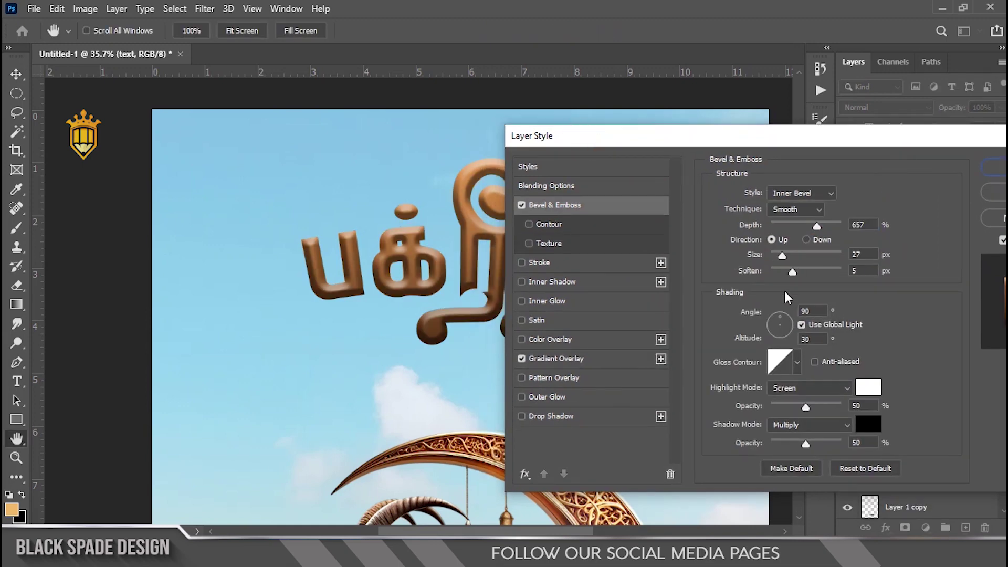
{"action": "left_click", "coordinate": [785, 319]}
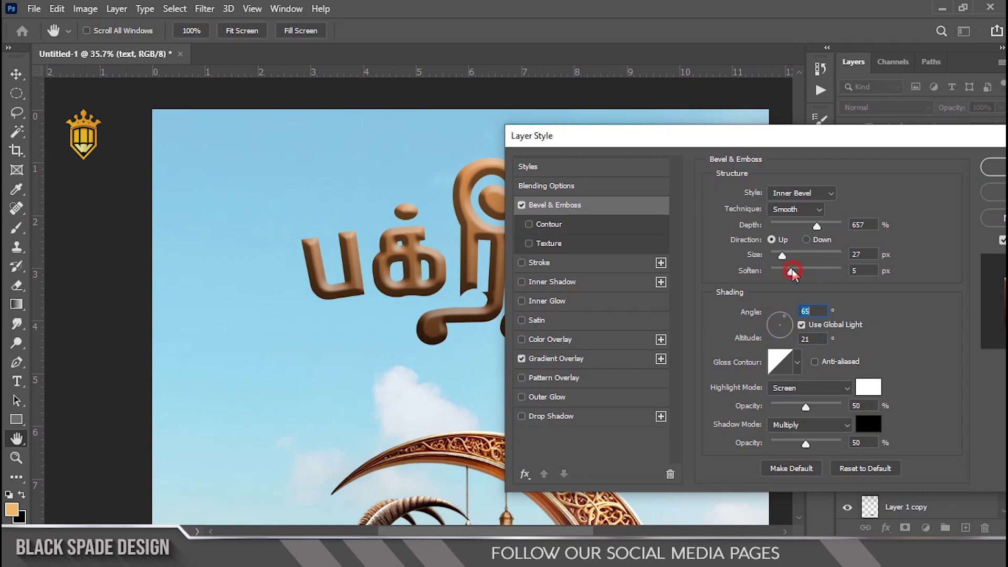
{"action": "left_click_drag", "start_coordinate": [792, 271], "coordinate": [801, 271]}
{"action": "left_click_drag", "start_coordinate": [823, 141], "coordinate": [554, 184]}
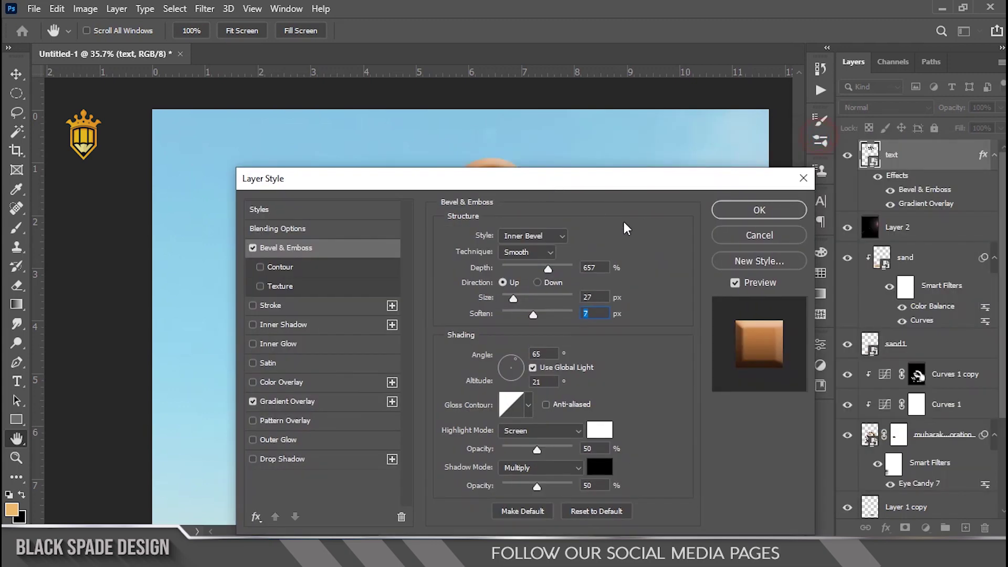
{"action": "left_click", "coordinate": [745, 210]}
{"action": "key", "text": "v"}
{"action": "scroll", "coordinate": [506, 266], "scroll_direction": "down", "scroll_amount": 2}
{"action": "scroll", "coordinate": [506, 265], "scroll_direction": "up", "scroll_amount": 2}
{"action": "scroll", "coordinate": [503, 257], "scroll_direction": "up", "scroll_amount": 1}
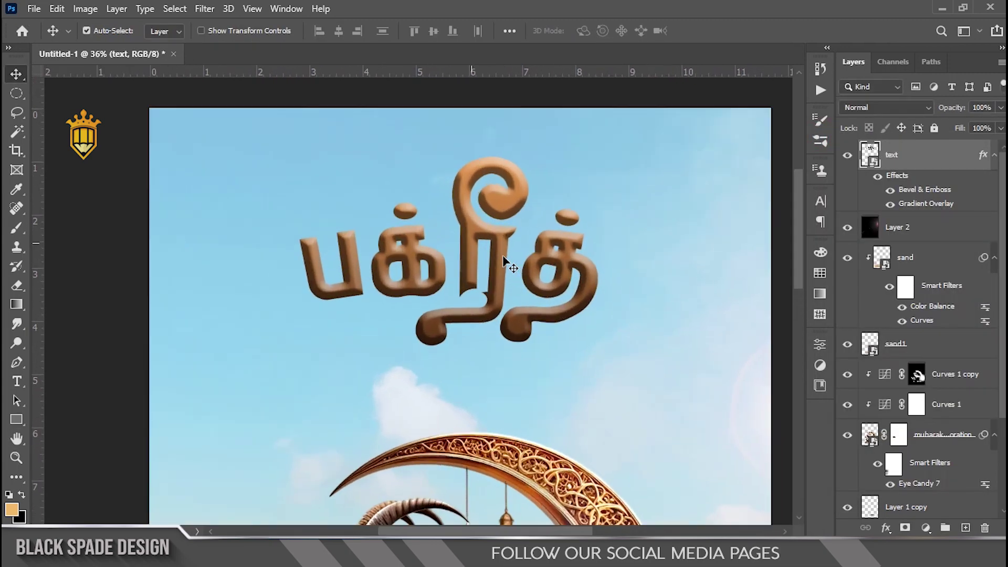
Add a new layer above the title and set the foreground colour to orange #da7828.
{"action": "left_click", "coordinate": [970, 528]}
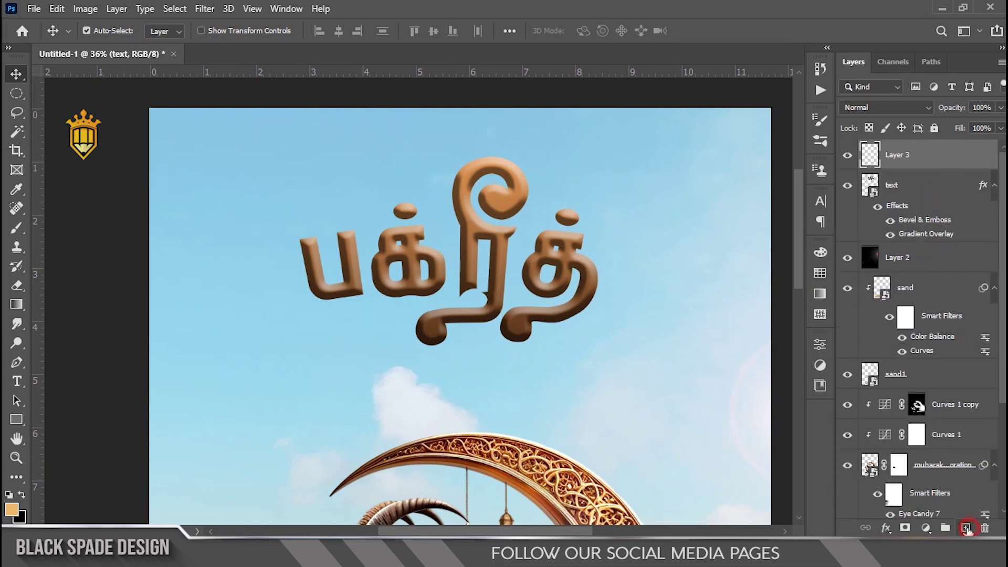
{"action": "key", "text": "b"}
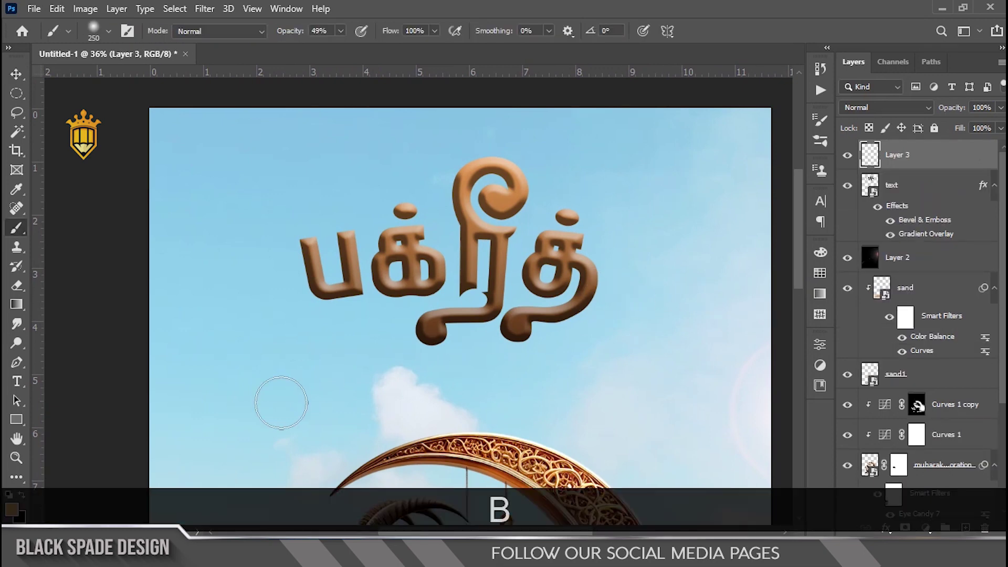
{"action": "key", "text": "i"}
{"action": "left_click", "coordinate": [12, 509]}
{"action": "left_click", "coordinate": [488, 467]}
{"action": "left_click_drag", "start_coordinate": [737, 198], "coordinate": [760, 169]}
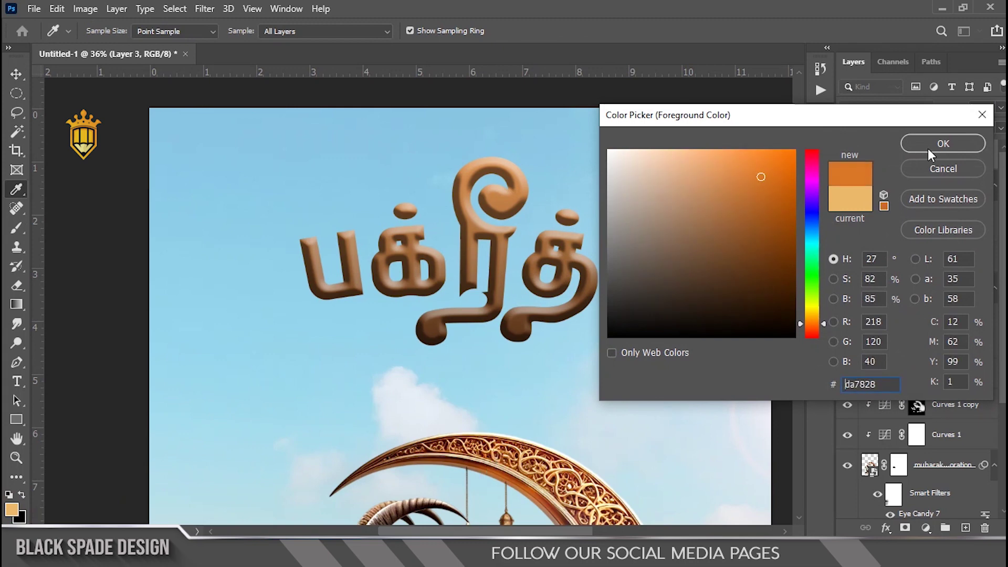
{"action": "left_click", "coordinate": [927, 149]}
Paint a soft orange dab over the title's centre with an 800 px brush and set the layer's blend mode to Overlay.
{"action": "key", "text": "bracketright"}
{"action": "key", "text": "bracketright"}
{"action": "key", "text": "bracketright"}
{"action": "key", "text": "bracketright"}
{"action": "key", "text": "bracketright"}
{"action": "left_click", "coordinate": [466, 294]}
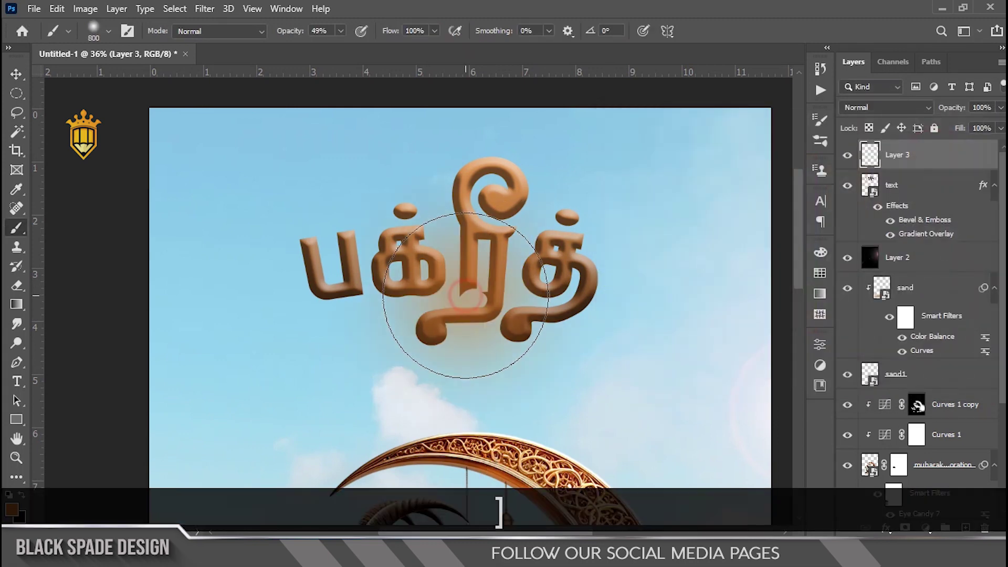
{"action": "left_click", "coordinate": [908, 108]}
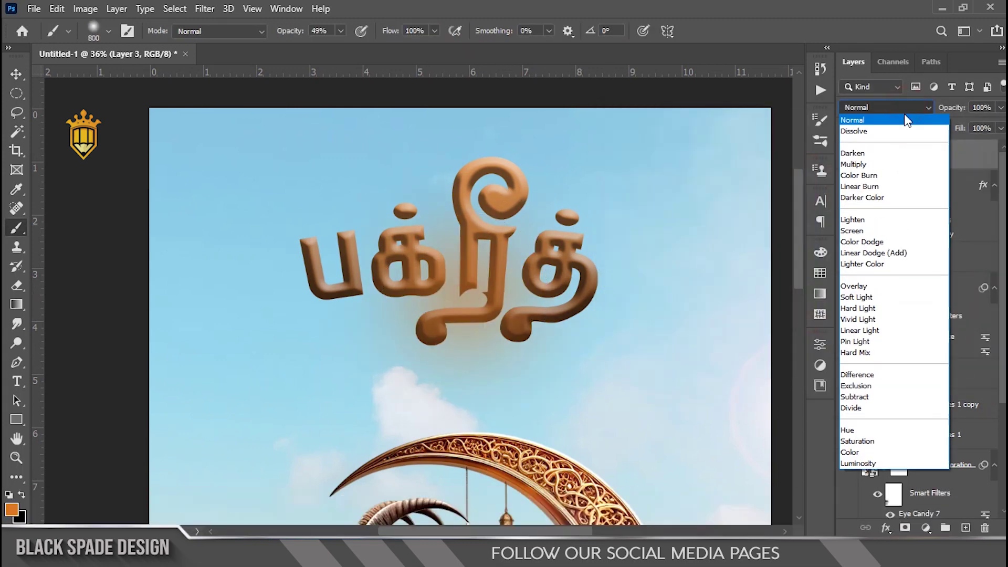
{"action": "left_click", "coordinate": [861, 286]}
Dab more orange over the title's lower part with the brush at 100% opacity.
{"action": "key", "text": "0"}
{"action": "left_click", "coordinate": [457, 310]}
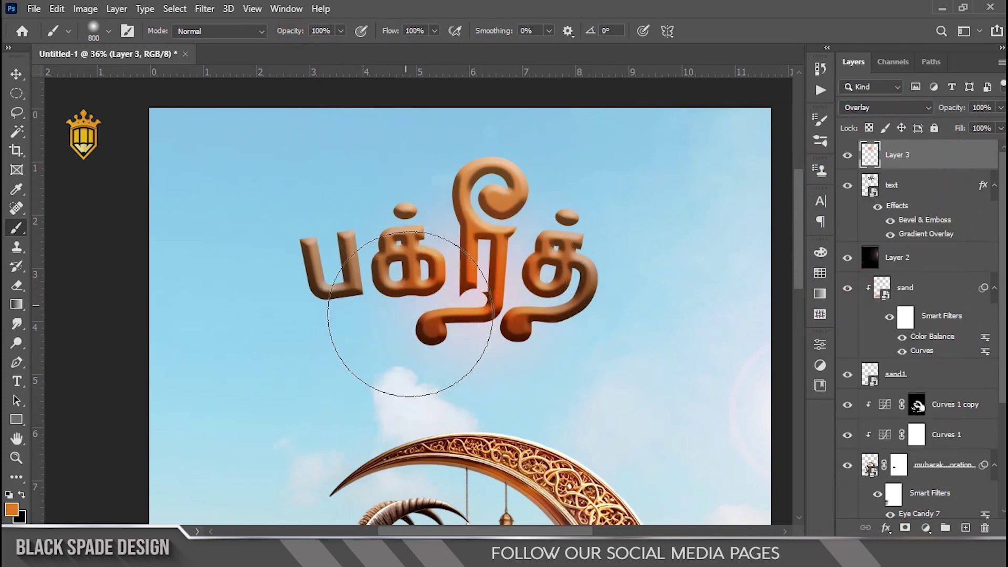
{"action": "left_click", "coordinate": [393, 330]}
Scale the orange glow layer to about 127% and recentre it over the title.
{"action": "key", "text": "v"}
{"action": "key", "text": "ctrl+t"}
{"action": "key", "text": "ctrl+minus"}
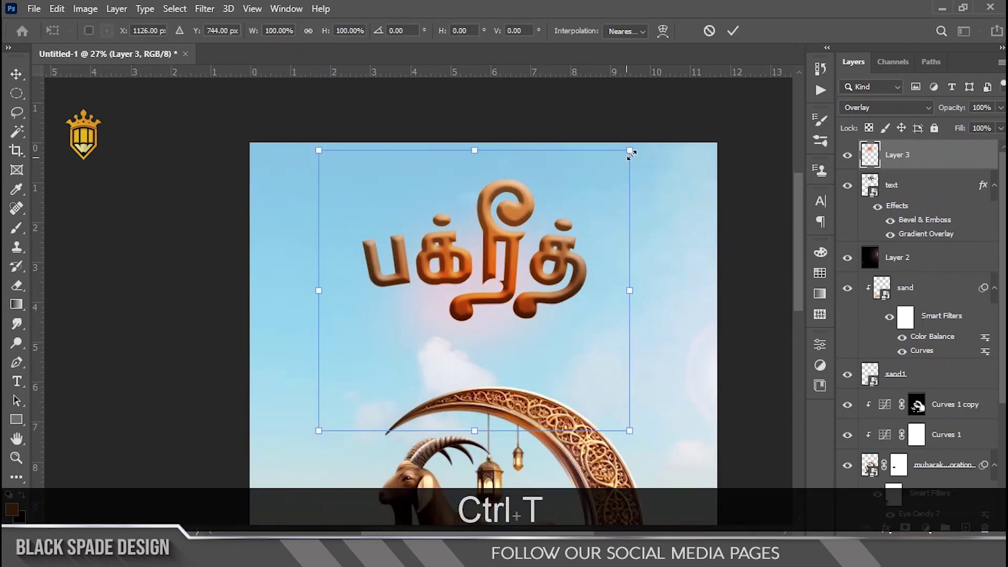
{"action": "left_click_drag", "start_coordinate": [634, 150], "coordinate": [674, 113], "text": "alt+shift"}
{"action": "left_click_drag", "start_coordinate": [489, 300], "coordinate": [500, 304]}
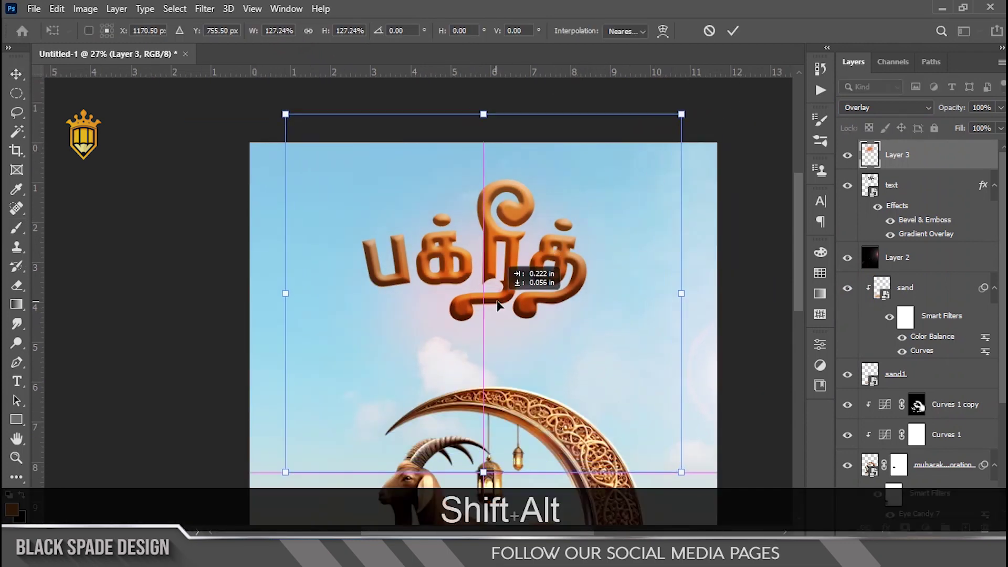
{"action": "key", "text": "Return"}
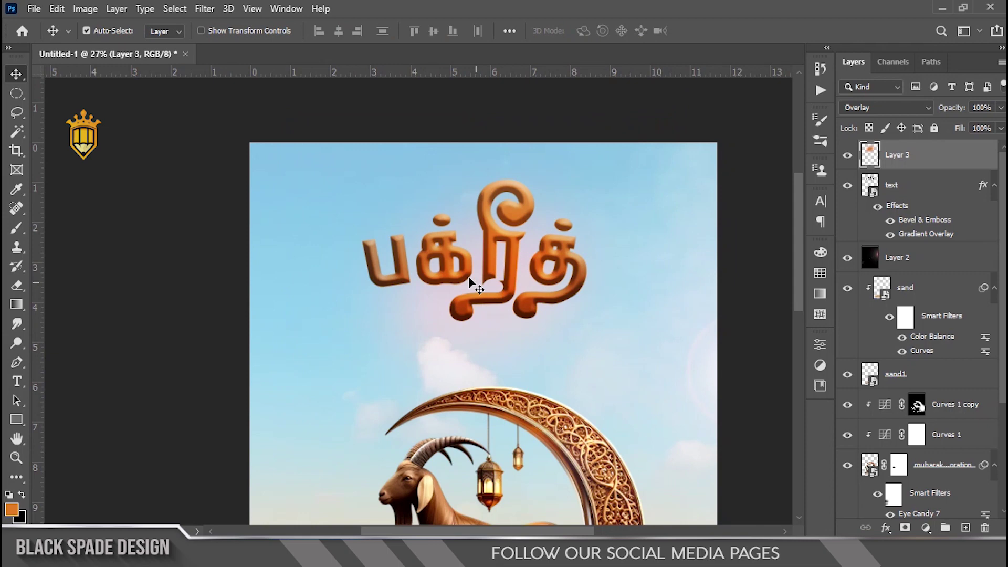
Edit the title's Gradient Overlay by moving the dark brown colour stop to 9% and accept the change.
{"action": "scroll", "coordinate": [432, 273], "scroll_direction": "up", "scroll_amount": 4}
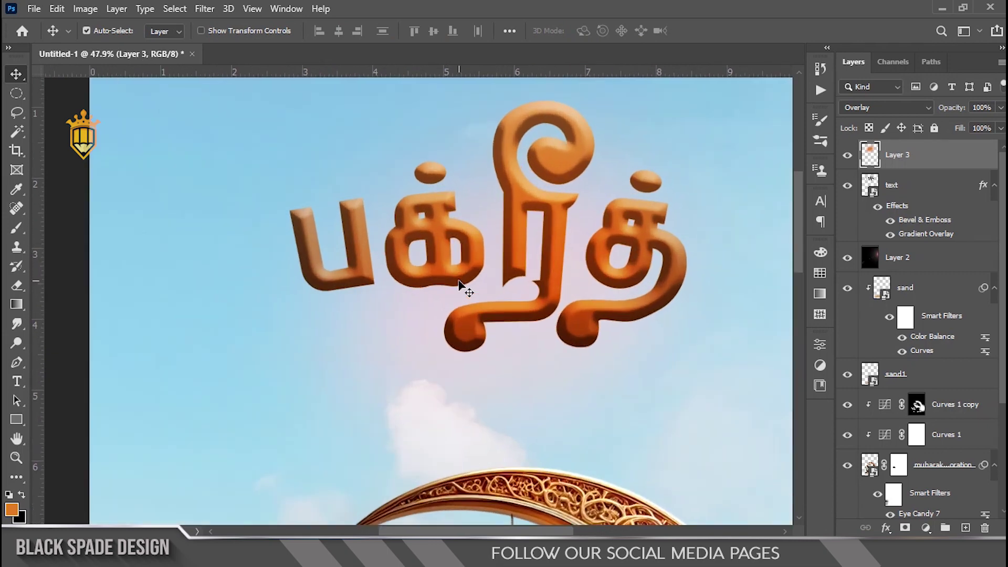
{"action": "double_click", "coordinate": [924, 236]}
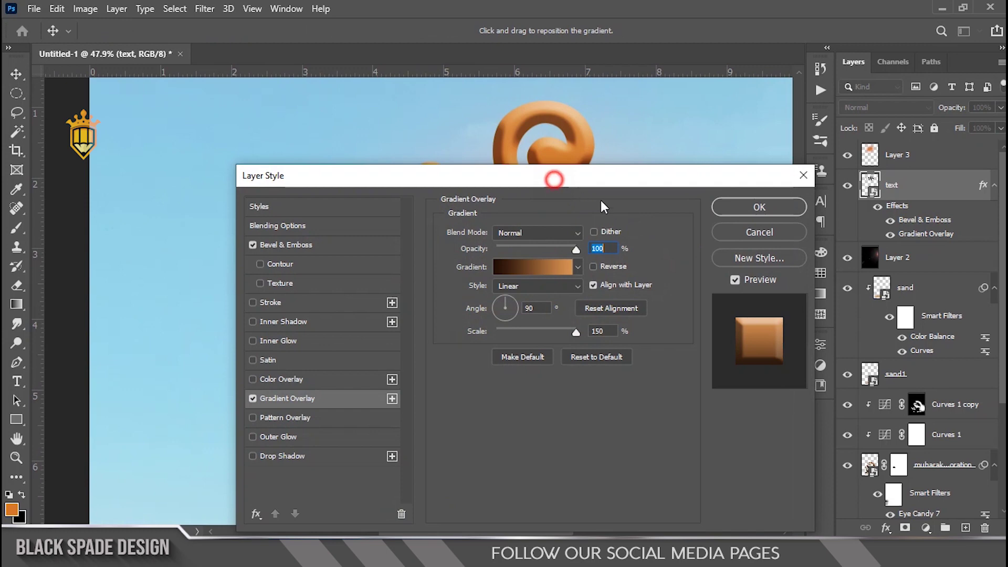
{"action": "left_click_drag", "start_coordinate": [554, 180], "coordinate": [739, 222]}
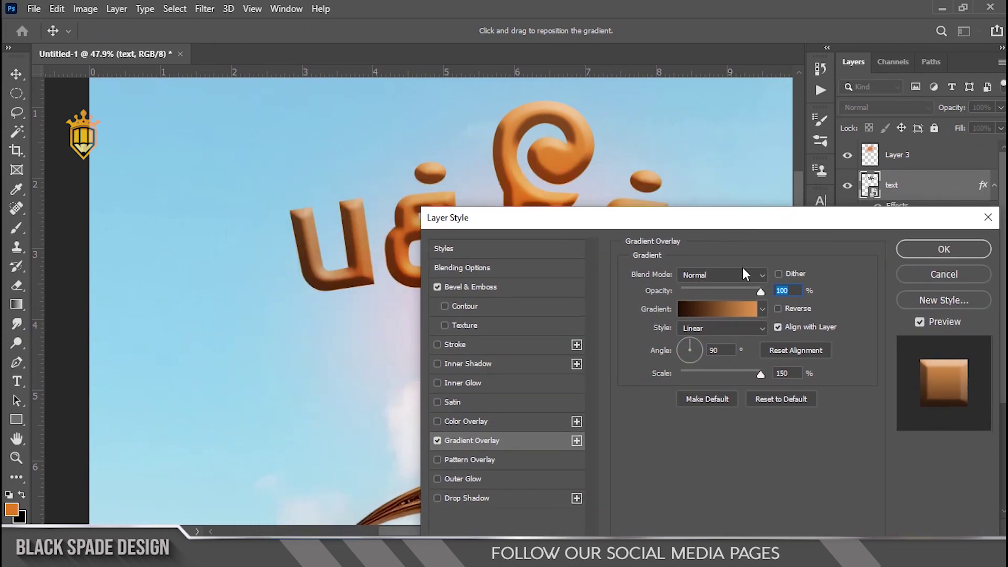
{"action": "left_click", "coordinate": [724, 309]}
{"action": "left_click", "coordinate": [652, 388]}
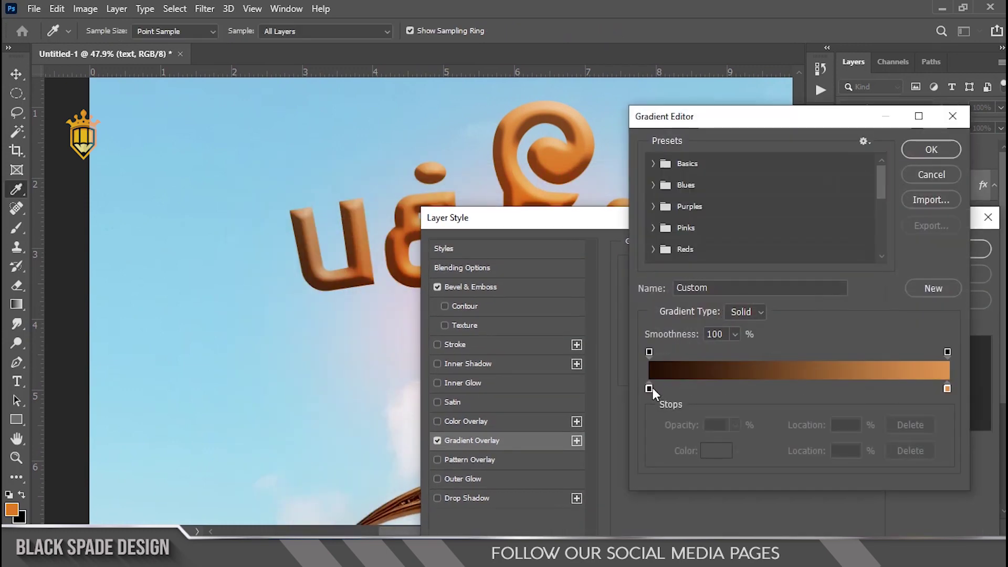
{"action": "left_click_drag", "start_coordinate": [659, 390], "coordinate": [677, 392]}
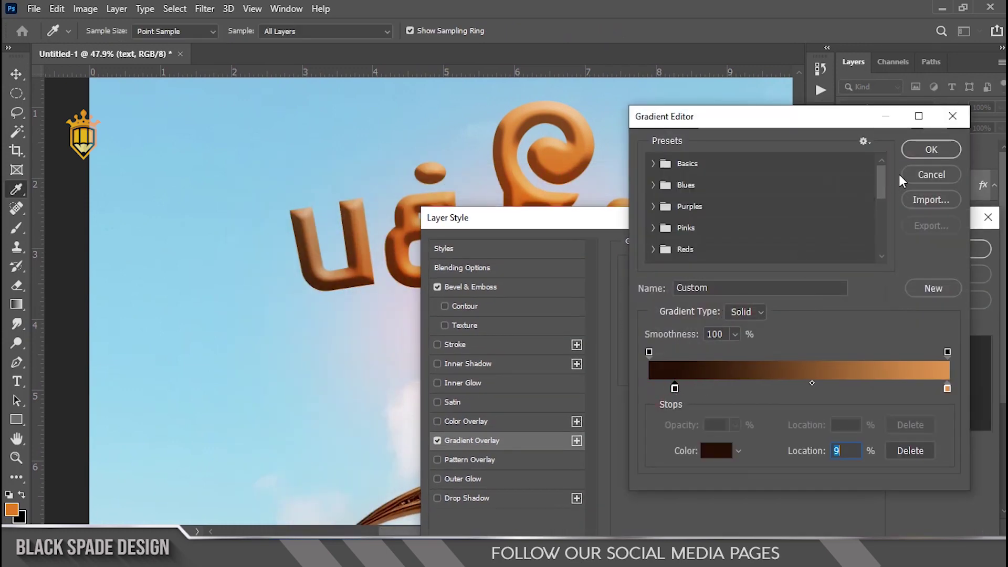
{"action": "left_click", "coordinate": [930, 149]}
{"action": "left_click", "coordinate": [933, 243]}
Erase the orange glow above the title on the Overlay layer with a soft 900 px Eraser.
{"action": "left_click", "coordinate": [894, 168]}
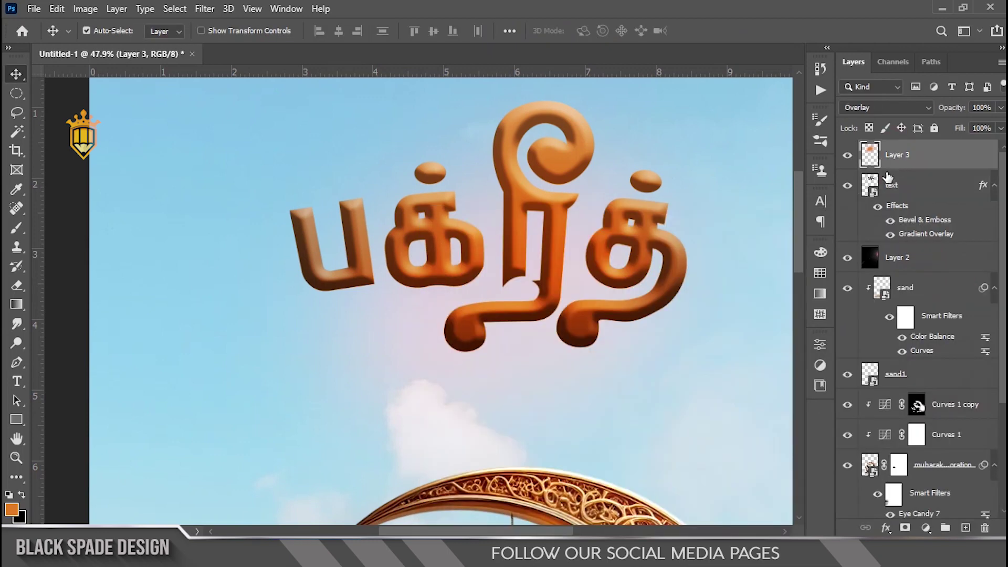
{"action": "key", "text": "e"}
{"action": "scroll", "coordinate": [488, 236], "scroll_direction": "down", "scroll_amount": 2}
{"action": "key", "text": "bracketleft"}
{"action": "key", "text": "bracketleft"}
{"action": "key", "text": "bracketleft"}
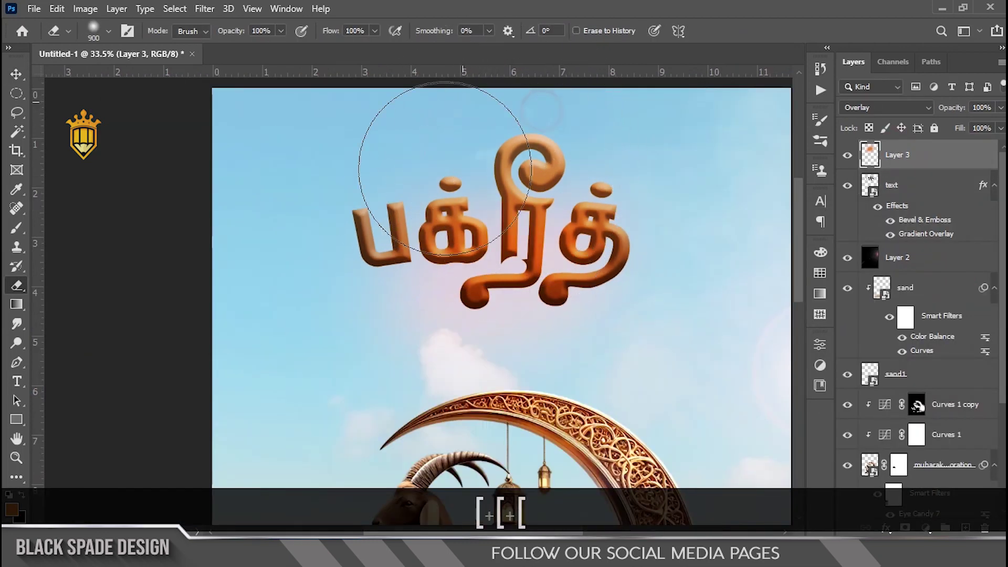
{"action": "scroll", "coordinate": [652, 338], "scroll_direction": "down", "scroll_amount": 3}
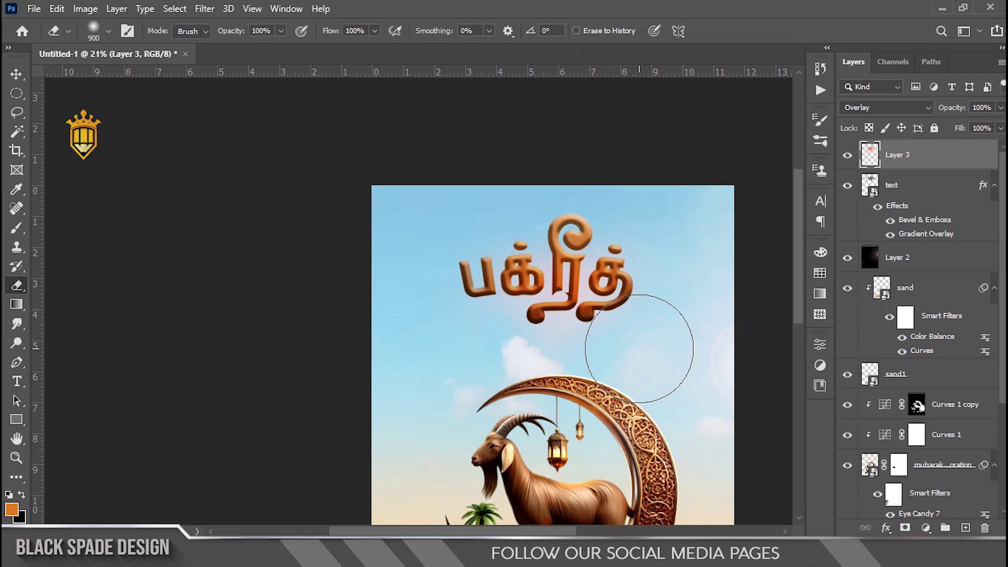
Select the title's text layer together with its orange glow layer.
{"action": "scroll", "coordinate": [425, 159], "scroll_direction": "up", "scroll_amount": 1}
{"action": "key", "text": "v"}
{"action": "scroll", "coordinate": [424, 161], "scroll_direction": "up", "scroll_amount": 1}
{"action": "key", "text": "space"}
{"action": "mouse_move", "coordinate": [422, 162]}
{"action": "left_mouse_down"}
{"action": "mouse_move", "coordinate": [434, 234]}
{"action": "mouse_move", "coordinate": [456, 242]}
{"action": "left_mouse_up"}
{"action": "left_click", "coordinate": [887, 194], "text": "ctrl"}
{"action": "scroll", "coordinate": [476, 229], "scroll_direction": "down", "scroll_amount": 2}
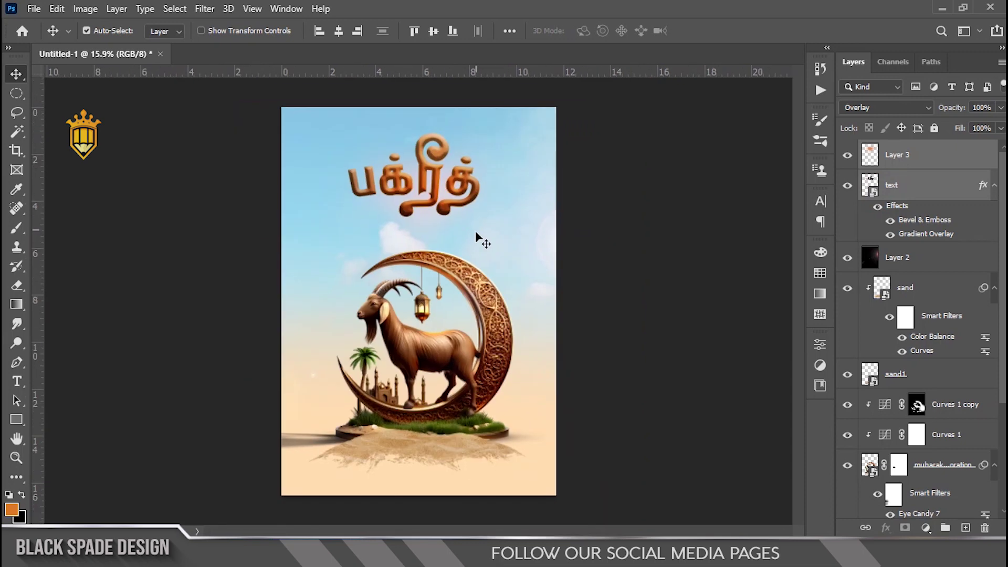
{"action": "scroll", "coordinate": [476, 234], "scroll_direction": "up", "scroll_amount": 1}
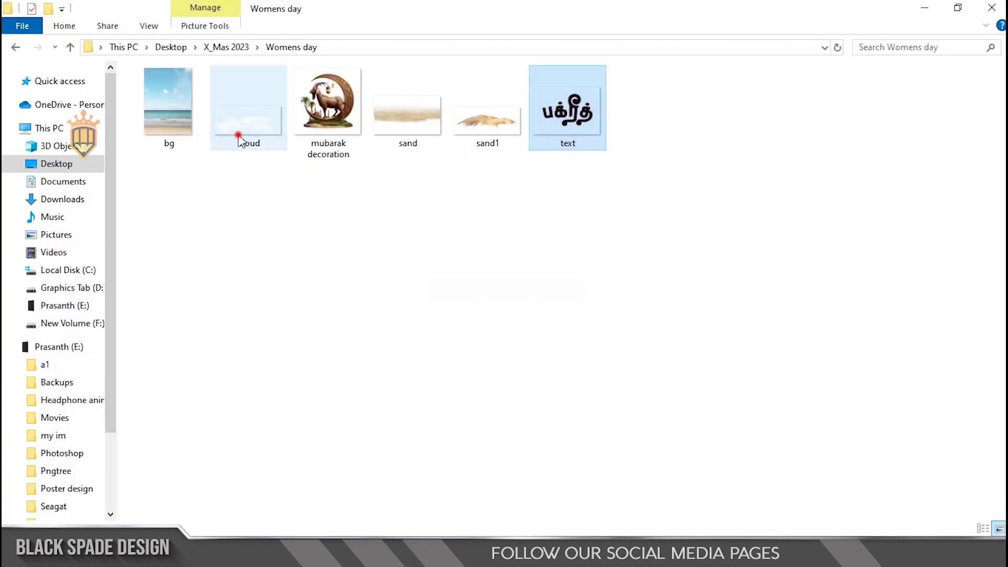
Switch to File Explorer, place the cloud image from the Womens day folder, and scale it to 55% over the title's lower edge.
{"action": "left_click_drag", "start_coordinate": [238, 135], "coordinate": [435, 231]}
{"action": "left_click_drag", "start_coordinate": [433, 274], "coordinate": [487, 169]}
{"action": "left_click_drag", "start_coordinate": [584, 132], "coordinate": [535, 154]}
{"action": "left_click_drag", "start_coordinate": [480, 197], "coordinate": [483, 186]}
{"action": "left_click_drag", "start_coordinate": [535, 144], "coordinate": [542, 138]}
{"action": "key", "text": "Return"}
Duplicate the cloud layer and move the copy to the poster's upper left corner.
{"action": "key", "text": "ctrl+j"}
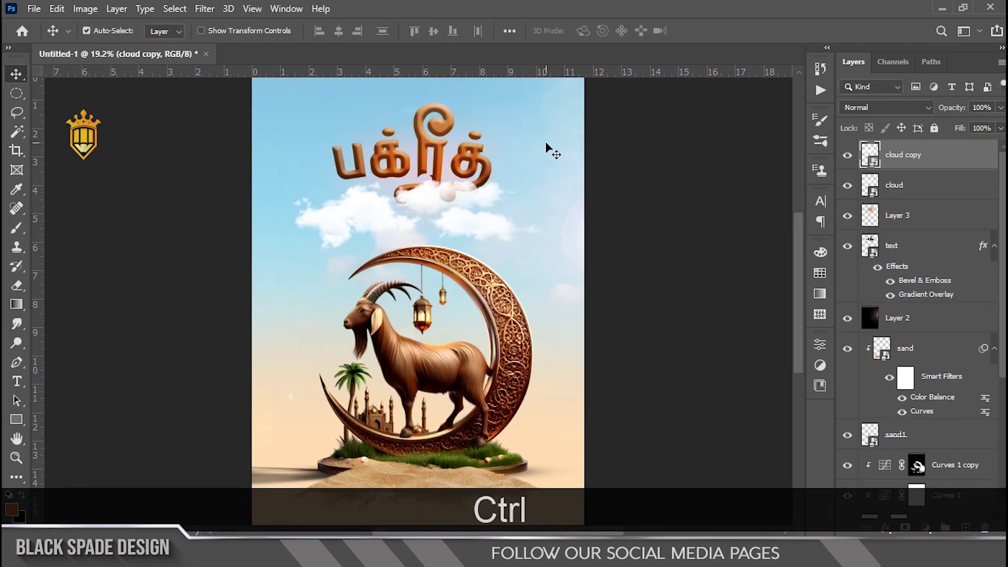
{"action": "key", "text": "ctrl+t"}
{"action": "scroll", "coordinate": [459, 215], "scroll_direction": "down", "scroll_amount": 2}
{"action": "left_click_drag", "start_coordinate": [459, 216], "coordinate": [318, 123]}
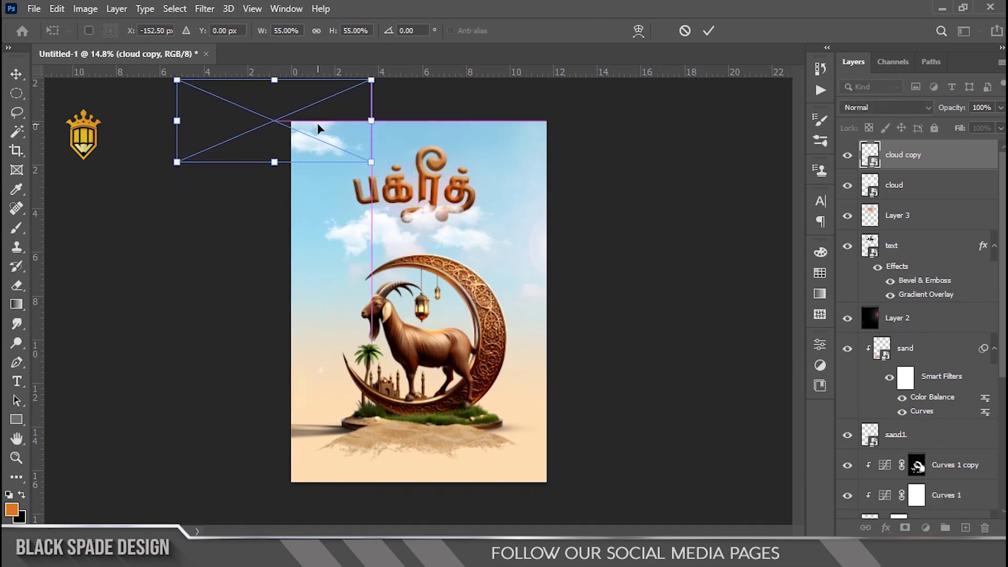
{"action": "key", "text": "Return"}
Duplicate the corner cloud and move the new copy to the poster's right edge, overlapping the crescent.
{"action": "key", "text": "ctrl+j"}
{"action": "key", "text": "ctrl+t"}
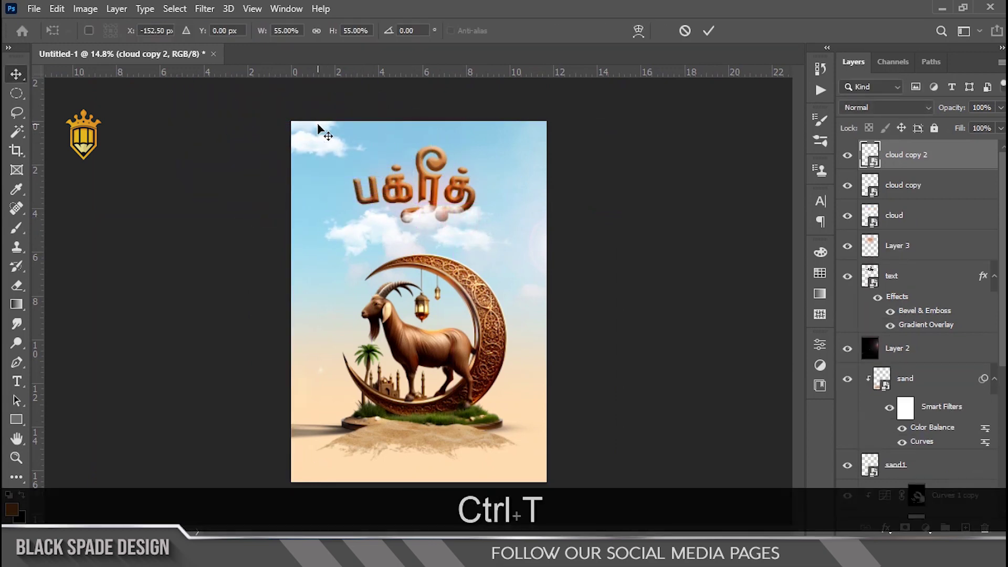
{"action": "left_click_drag", "start_coordinate": [267, 147], "coordinate": [557, 300]}
{"action": "key", "text": "Return"}
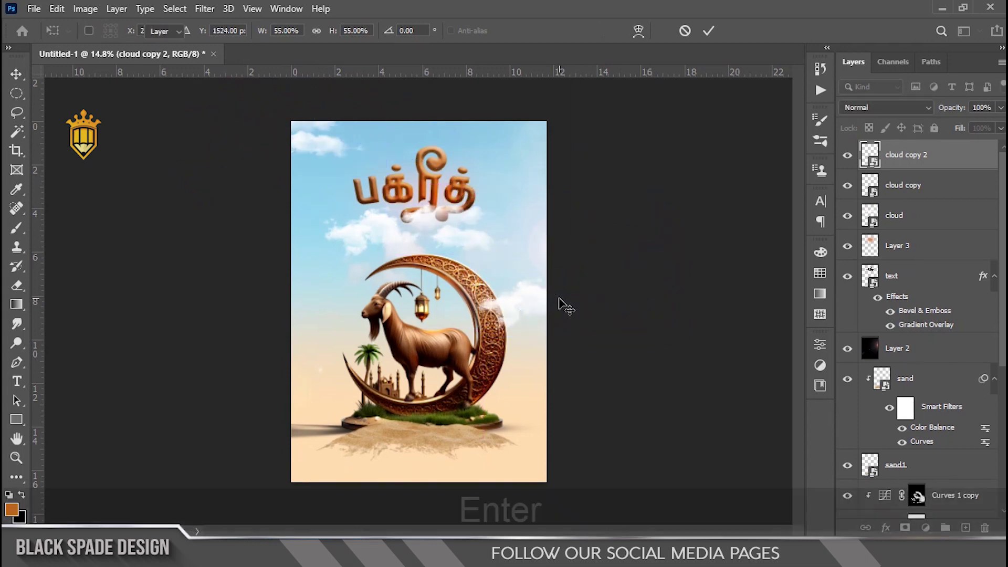
Switch to Notepad, copy the highlighted greeting line, and return to the Photoshop poster.
{"action": "scroll", "coordinate": [415, 184], "scroll_direction": "up", "scroll_amount": 3}
{"action": "scroll", "coordinate": [415, 185], "scroll_direction": "up", "scroll_amount": 2}
{"action": "left_click_drag", "start_coordinate": [412, 186], "coordinate": [436, 281]}
{"action": "scroll", "coordinate": [435, 281], "scroll_direction": "down", "scroll_amount": 3}
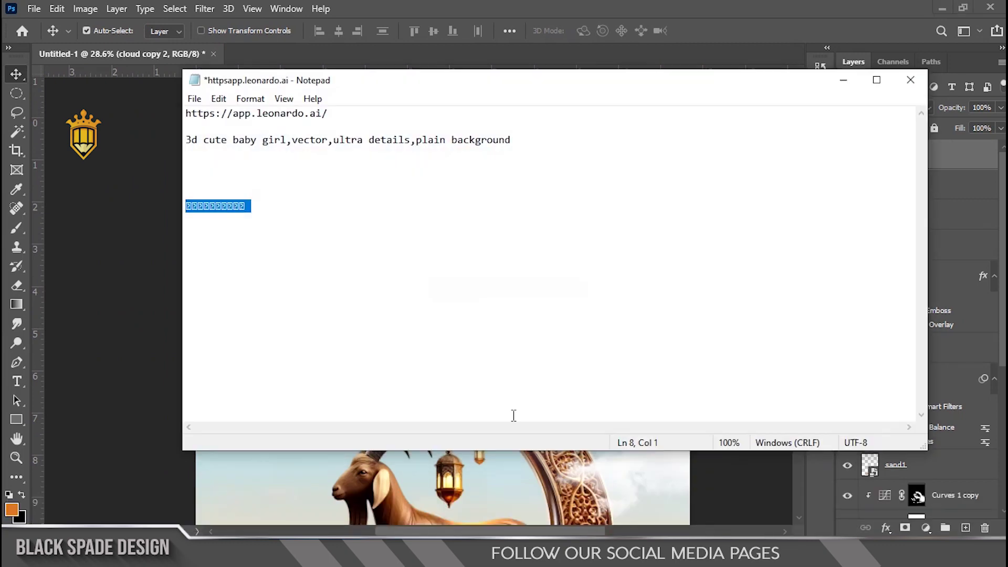
{"action": "key", "text": "ctrl+c"}
{"action": "left_click", "coordinate": [846, 81]}
Paste the greeting "நல்வாழ்த்துக்கள்" as a new text line below the title and select all of it.
{"action": "key", "text": "t"}
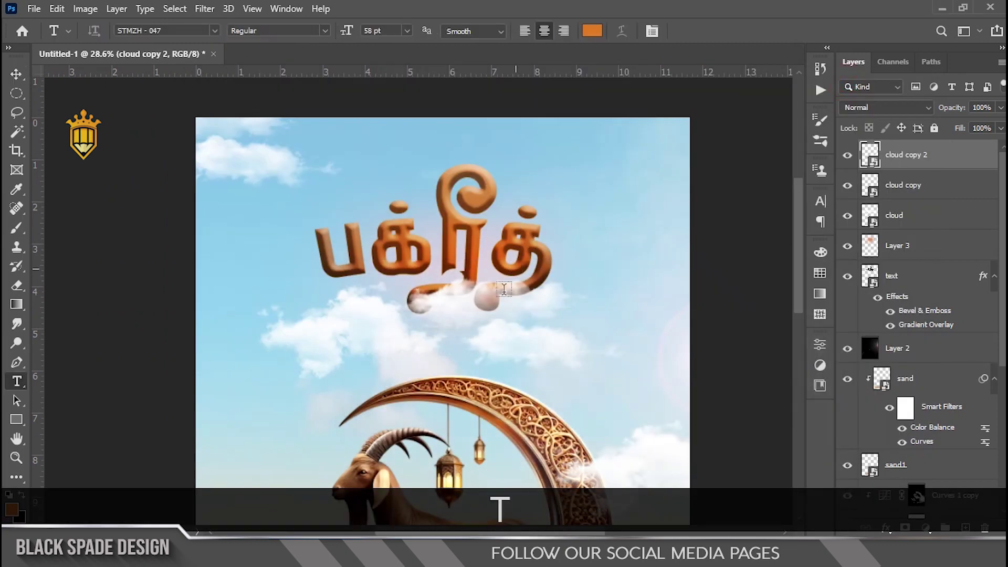
{"action": "left_click", "coordinate": [431, 333]}
{"action": "key", "text": "ctrl+v"}
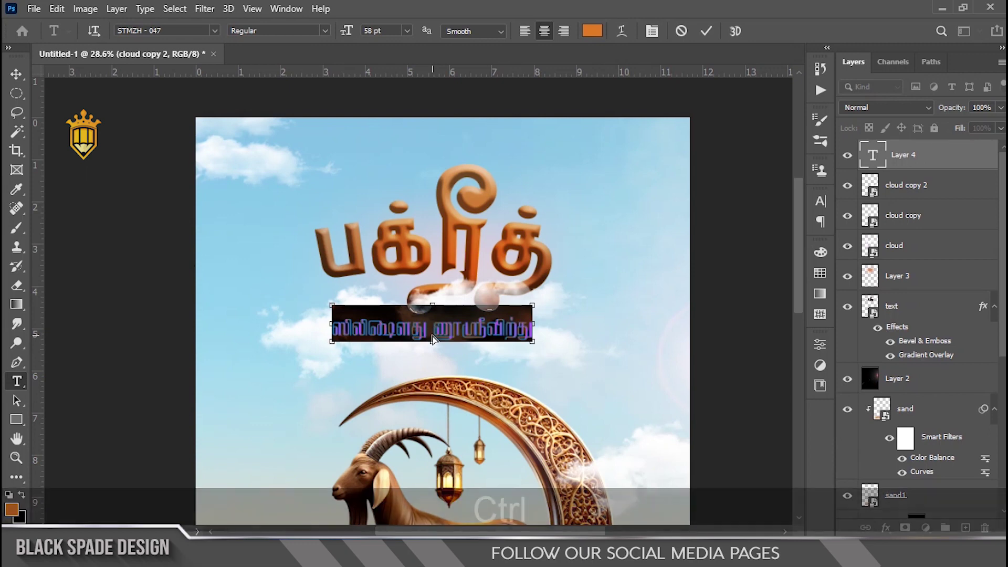
{"action": "key", "text": "ctrl+v"}
{"action": "key", "text": "ctrl+a"}
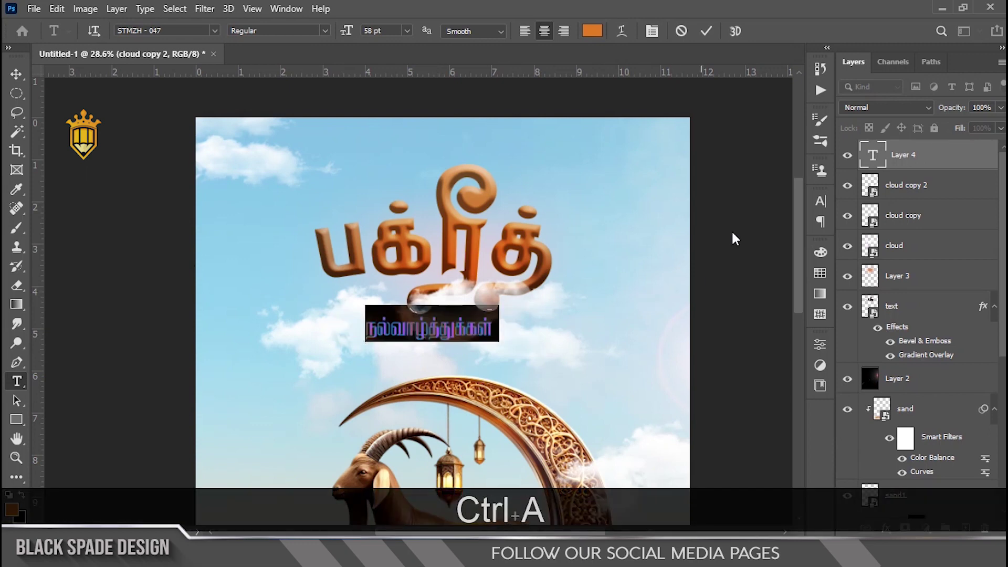
Set the greeting text's colour to dark brown 47220e and commit the text edit.
{"action": "left_click", "coordinate": [592, 31]}
{"action": "left_click", "coordinate": [759, 285]}
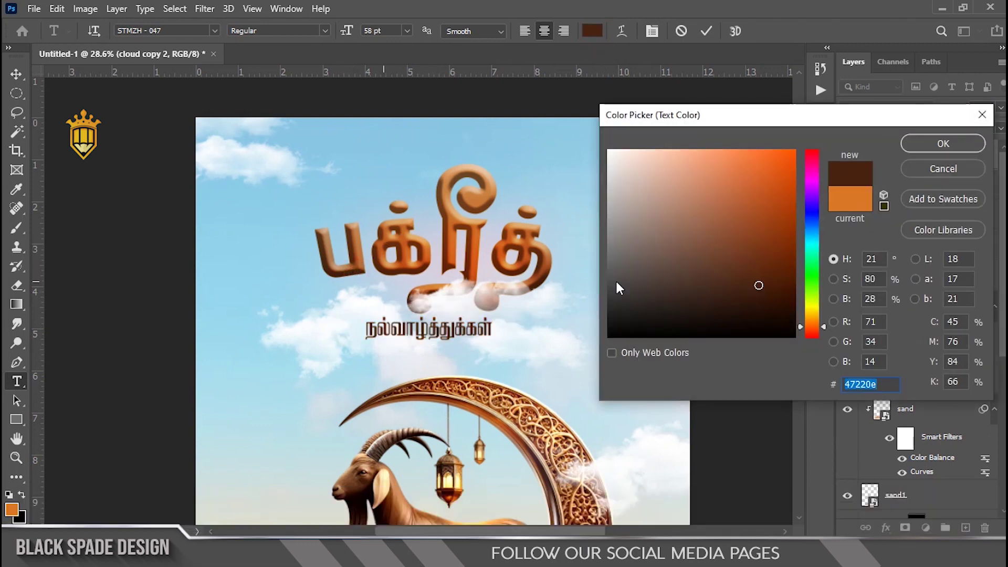
{"action": "left_click", "coordinate": [927, 142]}
{"action": "left_click", "coordinate": [706, 31]}
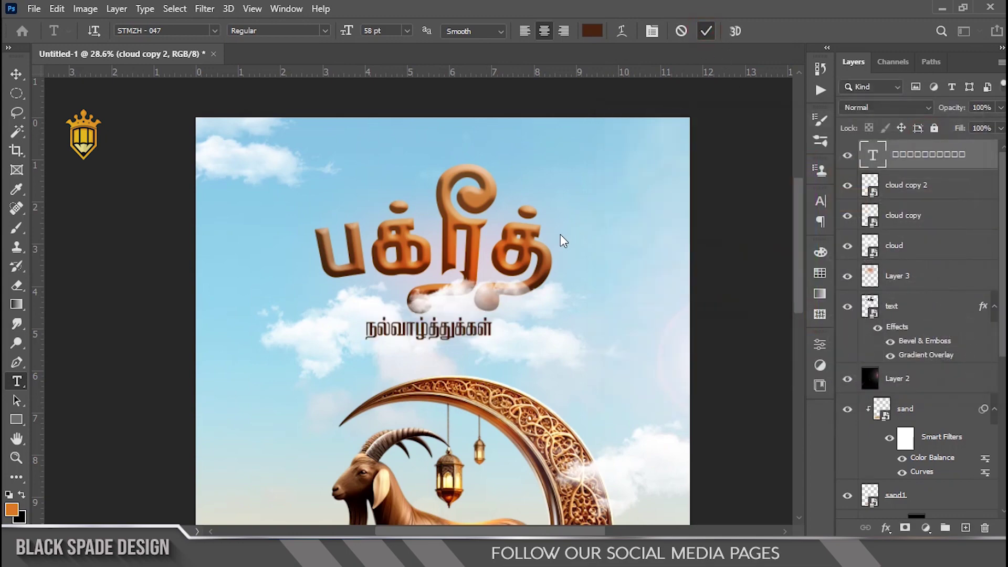
Shift the greeting line slightly to the right and nudge it down a little below the title.
{"action": "key", "text": "v"}
{"action": "scroll", "coordinate": [467, 300], "scroll_direction": "up", "scroll_amount": 3}
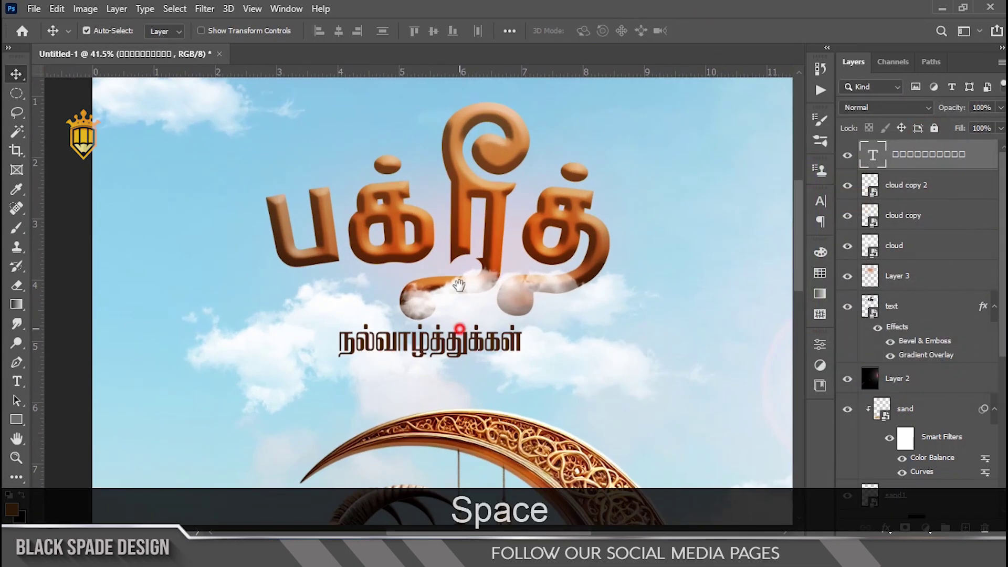
{"action": "left_click_drag", "start_coordinate": [452, 229], "coordinate": [464, 230]}
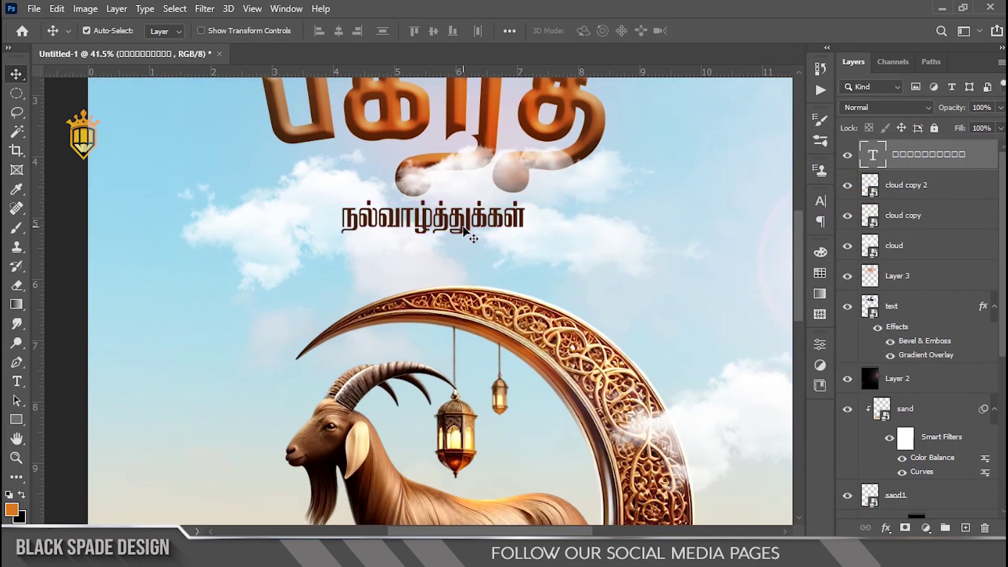
{"action": "key", "text": "Down"}
{"action": "key", "text": "Down"}
{"action": "key", "text": "Down"}
{"action": "key", "text": "Down"}
{"action": "key", "text": "Down"}
{"action": "key", "text": "Down"}
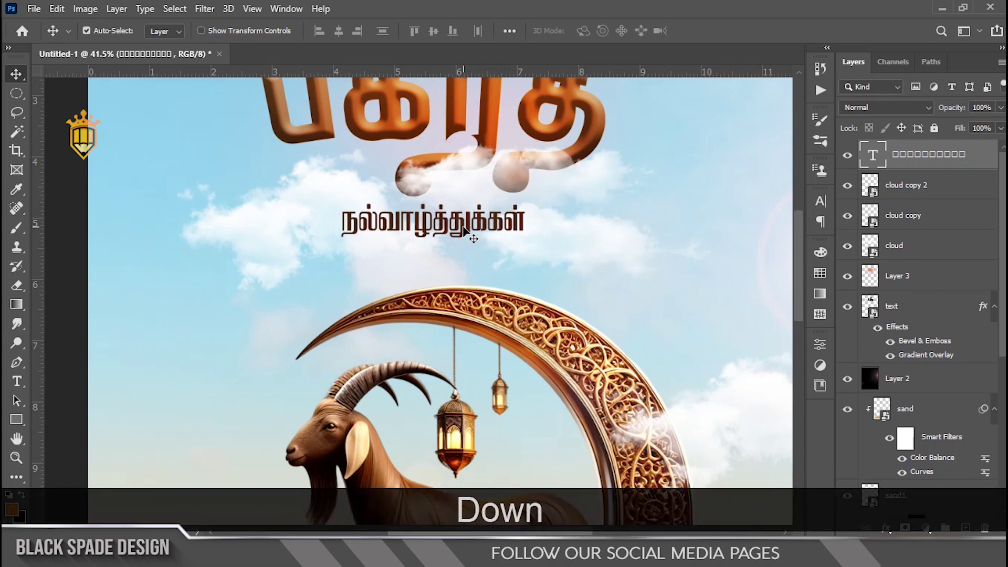
Select the greeting line together with the title's text layer and nudge both slightly upward on the poster.
{"action": "scroll", "coordinate": [465, 231], "scroll_direction": "down", "scroll_amount": 3}
{"action": "scroll", "coordinate": [465, 231], "scroll_direction": "down", "scroll_amount": 2}
{"action": "scroll", "coordinate": [476, 224], "scroll_direction": "up", "scroll_amount": 1}
{"action": "key", "text": "space"}
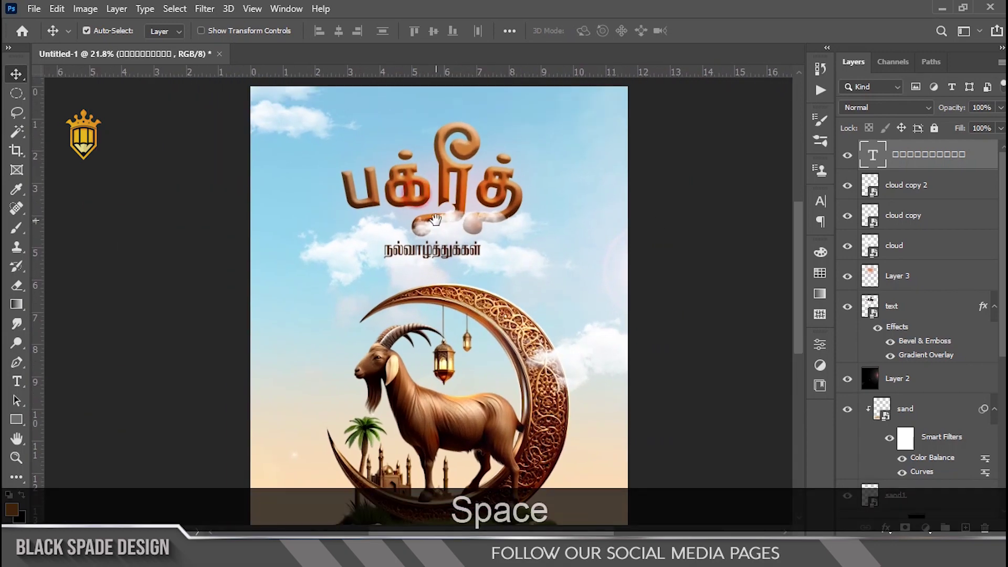
{"action": "left_click", "coordinate": [908, 312], "text": "ctrl"}
{"action": "key", "text": "Up"}
{"action": "key", "text": "Up"}
{"action": "key", "text": "Up"}
{"action": "key", "text": "Up"}
{"action": "key", "text": "Up"}
{"action": "key", "text": "Up"}
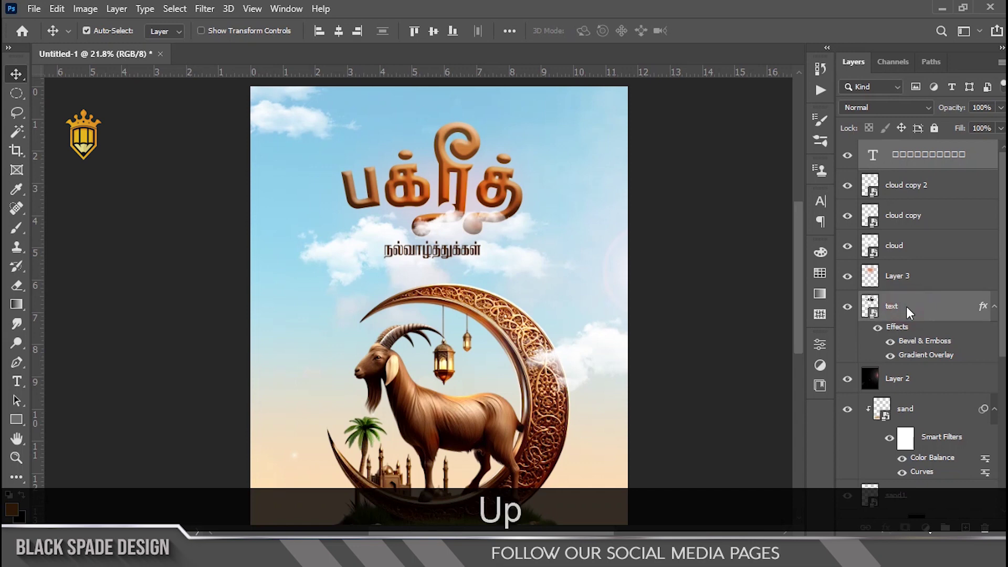
{"action": "key", "text": "Up"}
{"action": "key", "text": "Up"}
{"action": "key", "text": "Up"}
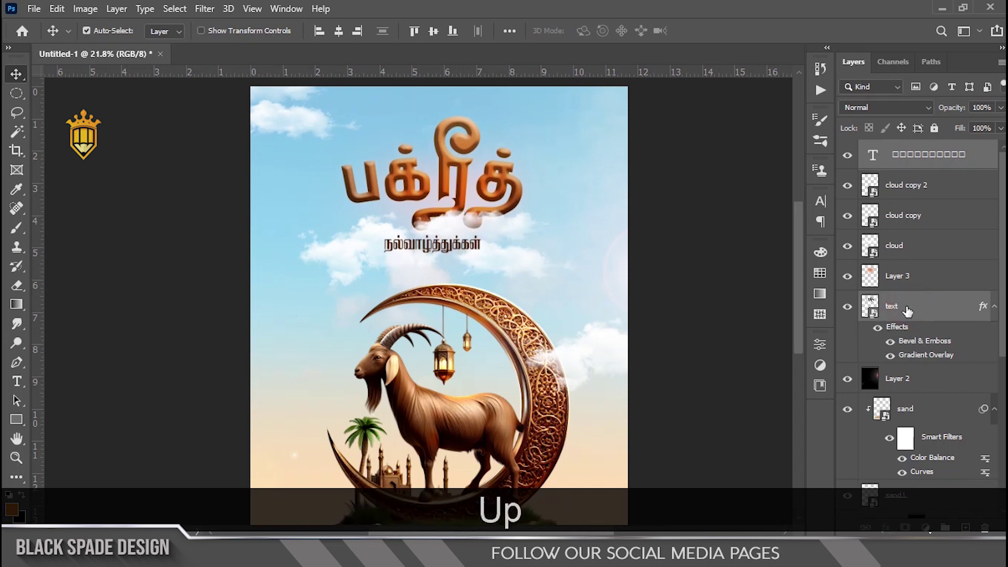
{"action": "scroll", "coordinate": [491, 225], "scroll_direction": "down", "scroll_amount": 2}
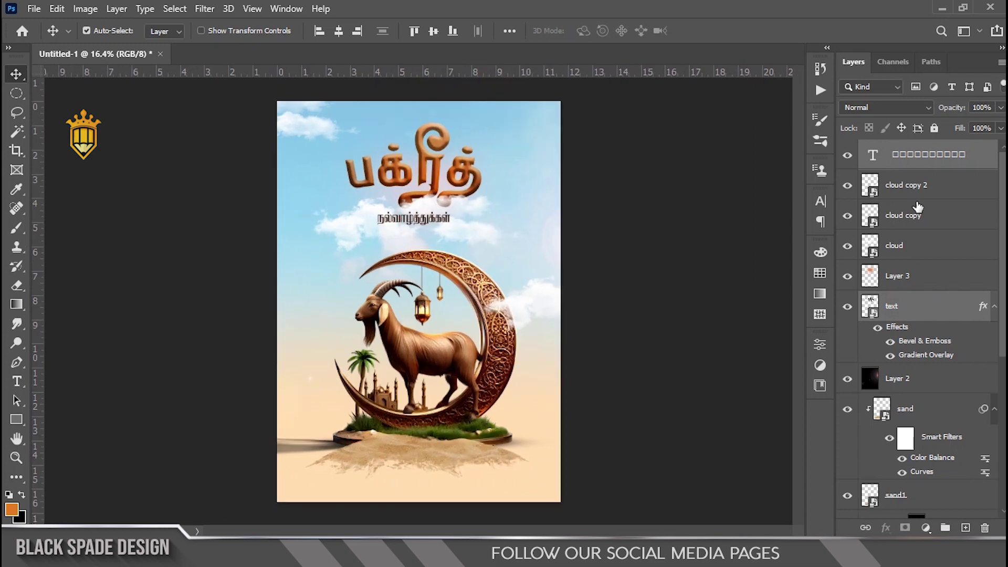
Add a Hue/Saturation adjustment layer above the greeting text layer with Saturation at +3.
{"action": "left_click", "coordinate": [926, 155]}
{"action": "scroll", "coordinate": [469, 178], "scroll_direction": "up", "scroll_amount": 1}
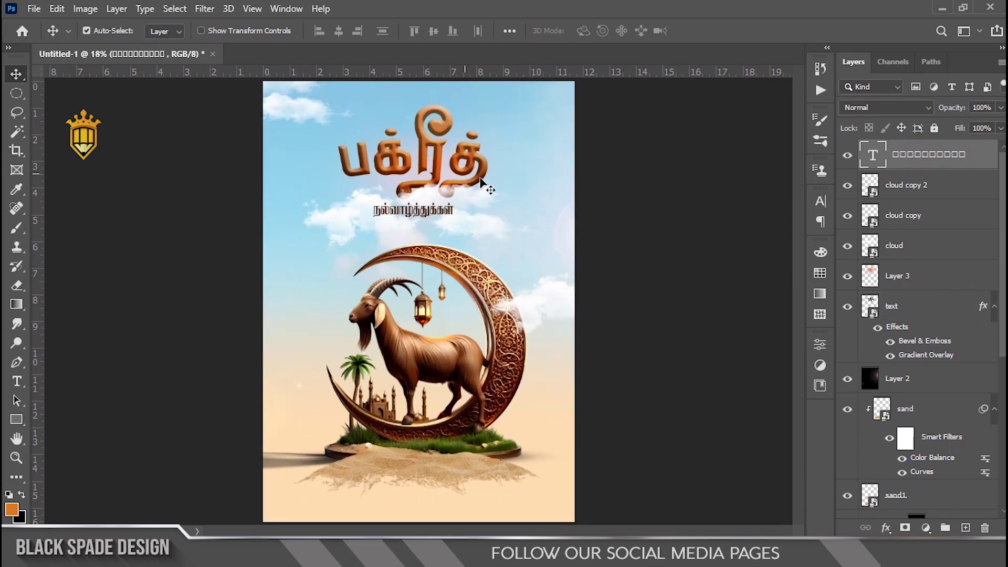
{"action": "left_click", "coordinate": [933, 524]}
{"action": "left_click", "coordinate": [911, 396]}
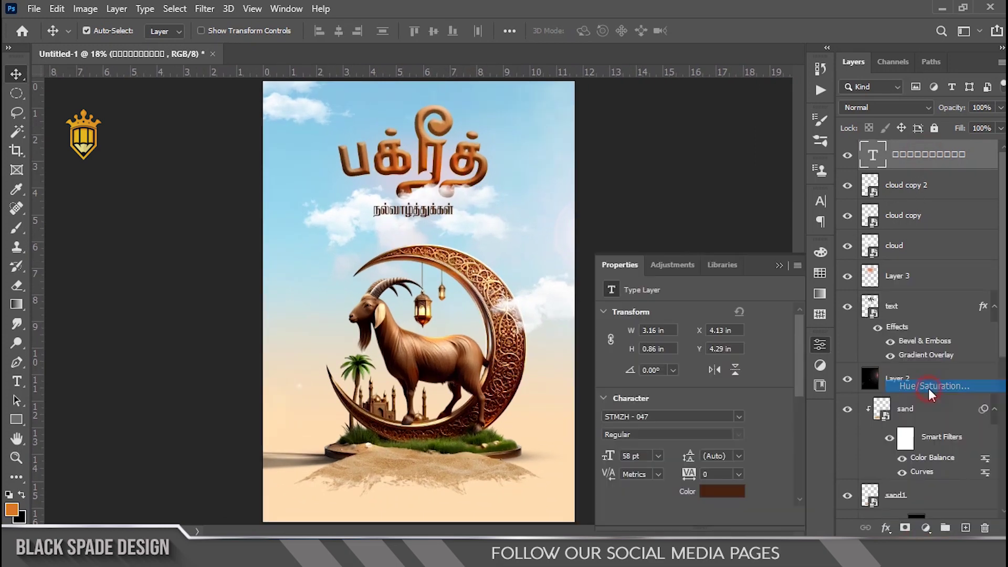
{"action": "left_click_drag", "start_coordinate": [694, 399], "coordinate": [697, 399]}
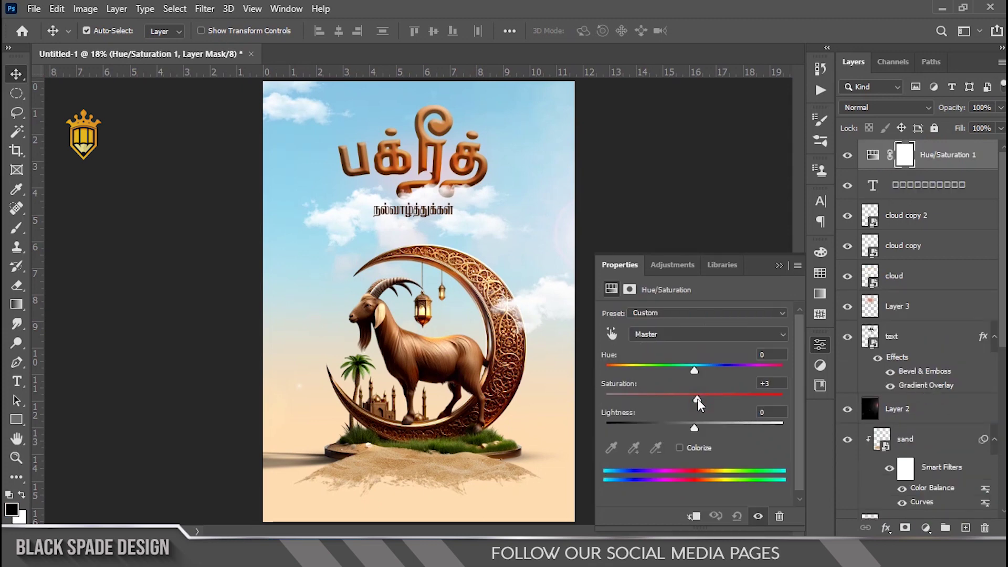
{"action": "left_click", "coordinate": [779, 265]}
Add a Curves adjustment layer at the top of the layer stack and pull the RGB curve's midpoint slightly down to darken the poster.
{"action": "left_click", "coordinate": [924, 529]}
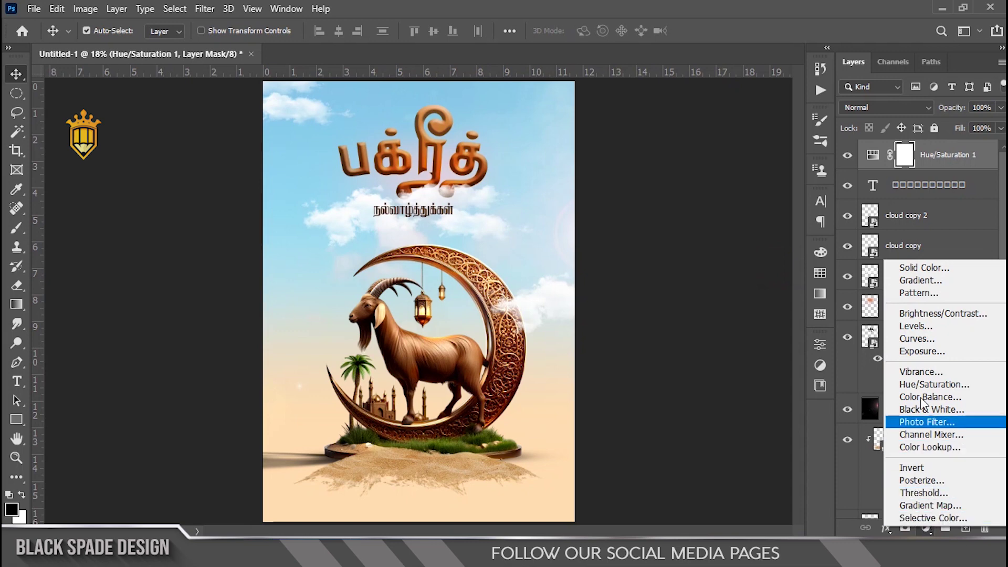
{"action": "left_click", "coordinate": [908, 337]}
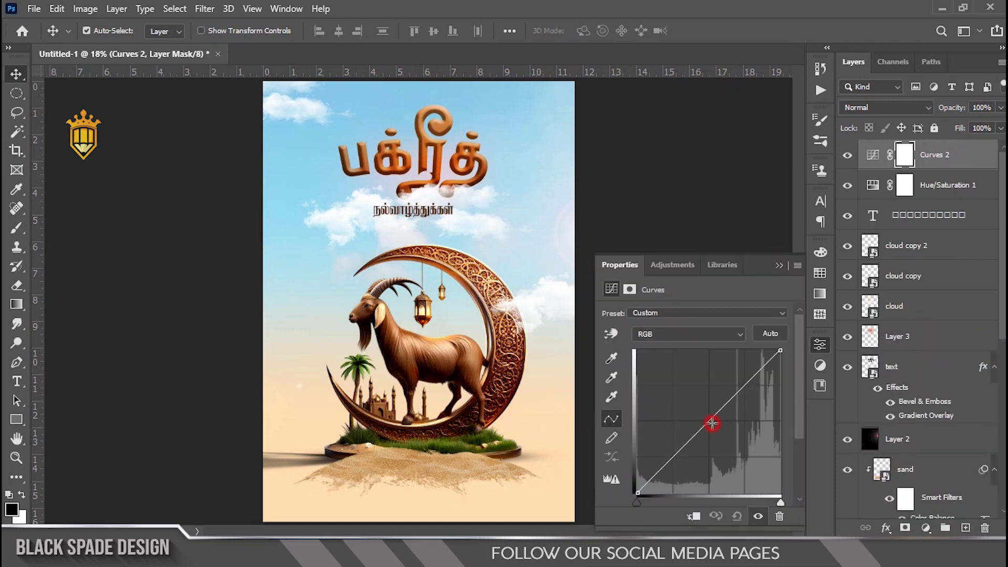
{"action": "left_click_drag", "start_coordinate": [711, 422], "coordinate": [714, 428]}
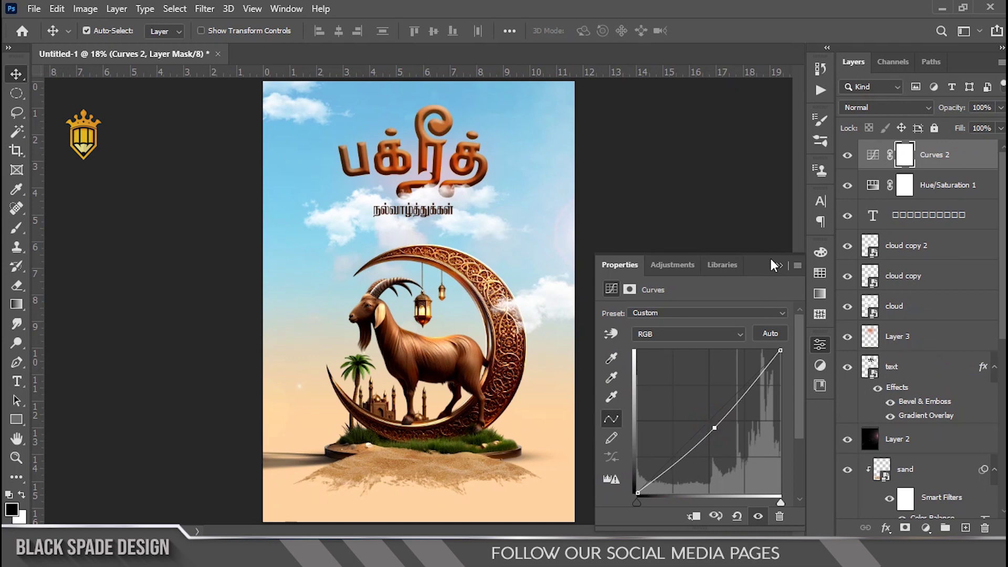
{"action": "left_click", "coordinate": [779, 265]}
Add a Color Lookup adjustment layer using the 3DLUT file Kodak 5218 Kodak 2383 (by Adobe).cube.
{"action": "left_click", "coordinate": [925, 527]}
{"action": "left_click", "coordinate": [921, 441]}
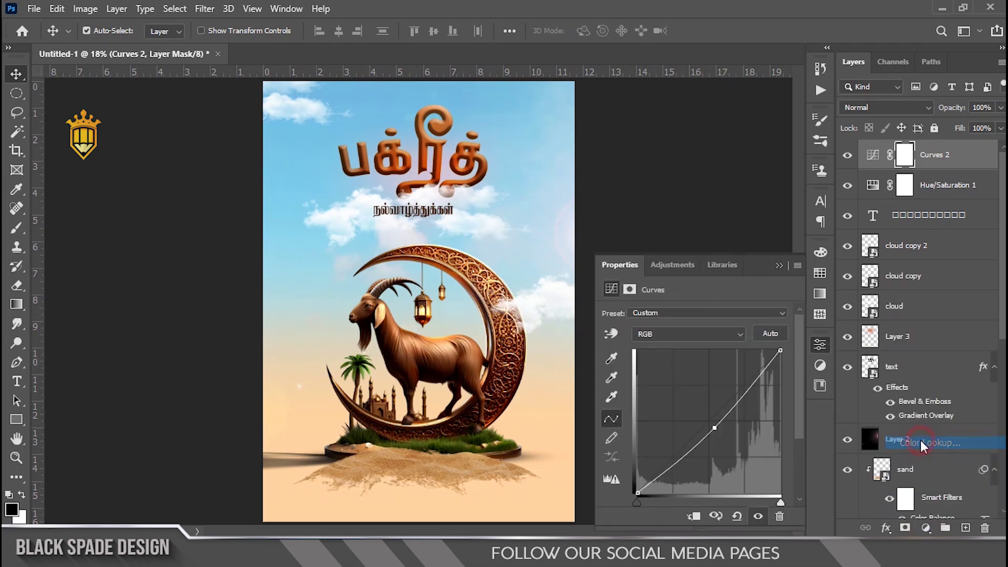
{"action": "left_click", "coordinate": [755, 316]}
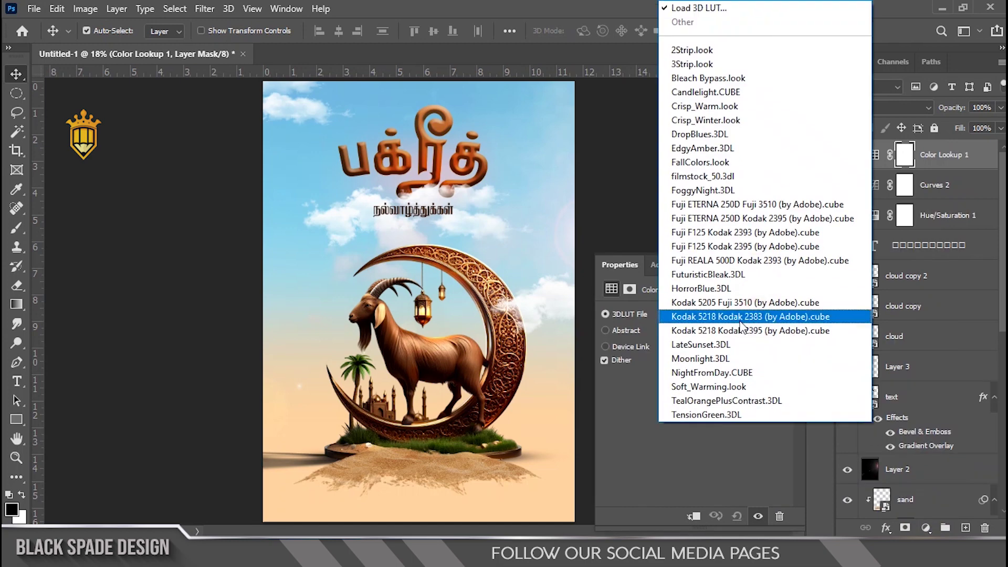
{"action": "left_click", "coordinate": [741, 317]}
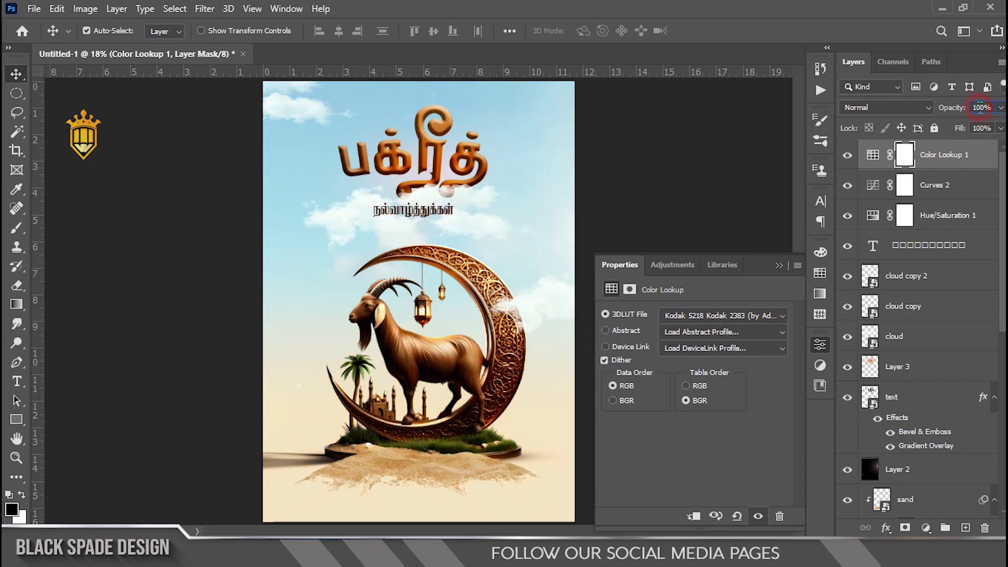
Set the Color Lookup layer's opacity to 30% and move it below the Curves 2 layer.
{"action": "key", "text": "KP_3"}
{"action": "key", "text": "Return"}
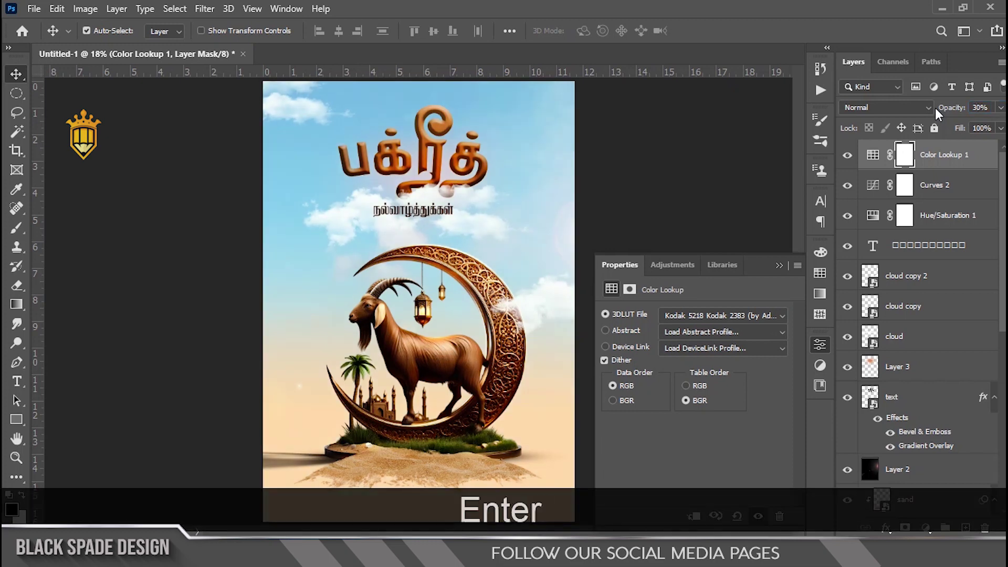
{"action": "left_click", "coordinate": [779, 265]}
{"action": "scroll", "coordinate": [456, 178], "scroll_direction": "down", "scroll_amount": 1}
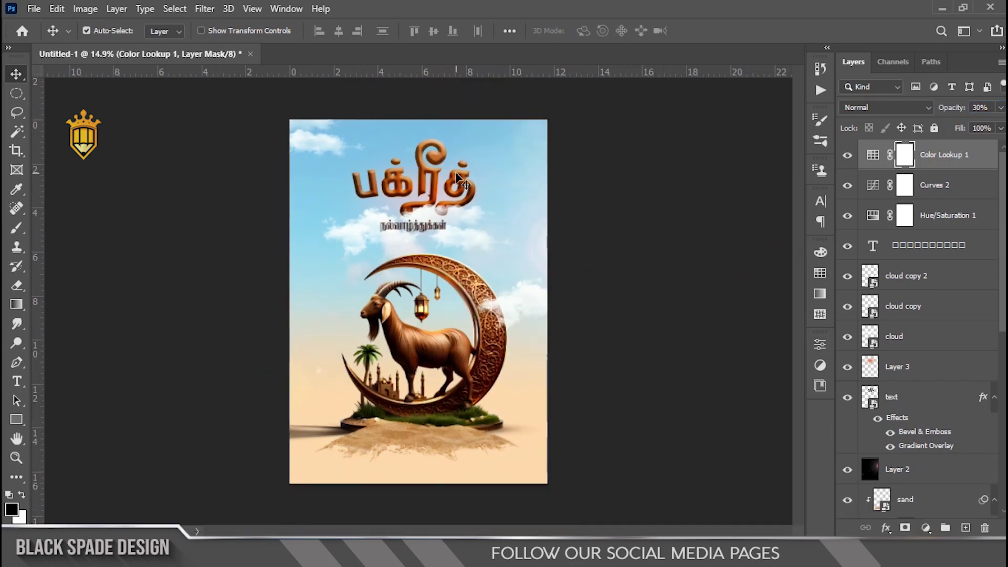
{"action": "left_click_drag", "start_coordinate": [937, 160], "coordinate": [938, 198]}
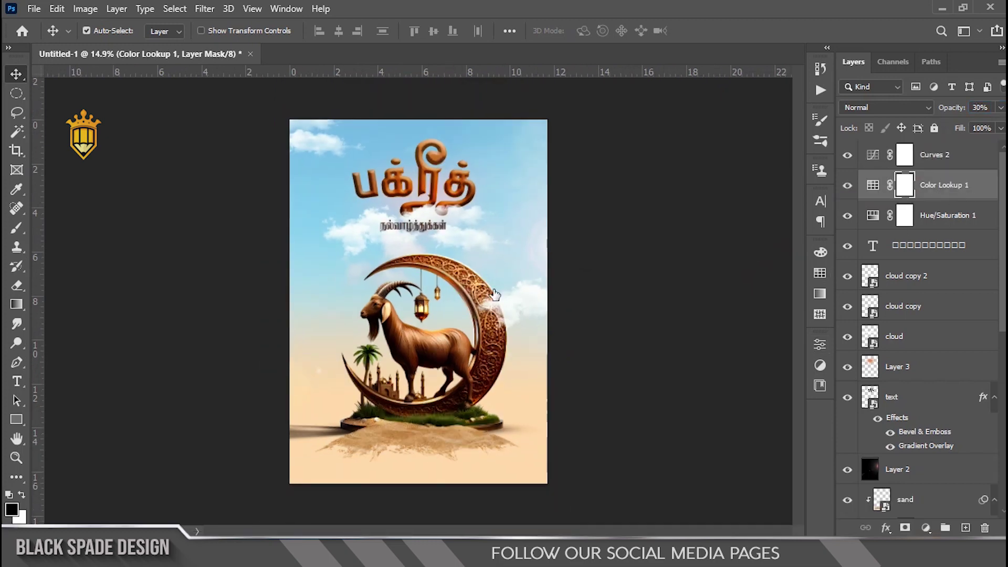
Free-transform Layer 3, shifting its glow slightly upward over the title, and set its opacity to 85%.
{"action": "scroll", "coordinate": [578, 294], "scroll_direction": "down", "scroll_amount": 1}
{"action": "scroll", "coordinate": [424, 193], "scroll_direction": "up", "scroll_amount": 5}
{"action": "left_click_drag", "start_coordinate": [425, 194], "coordinate": [441, 300]}
{"action": "left_click", "coordinate": [911, 374]}
{"action": "key", "text": "ctrl+t"}
{"action": "left_click_drag", "start_coordinate": [447, 264], "coordinate": [454, 227]}
{"action": "key", "text": "Return"}
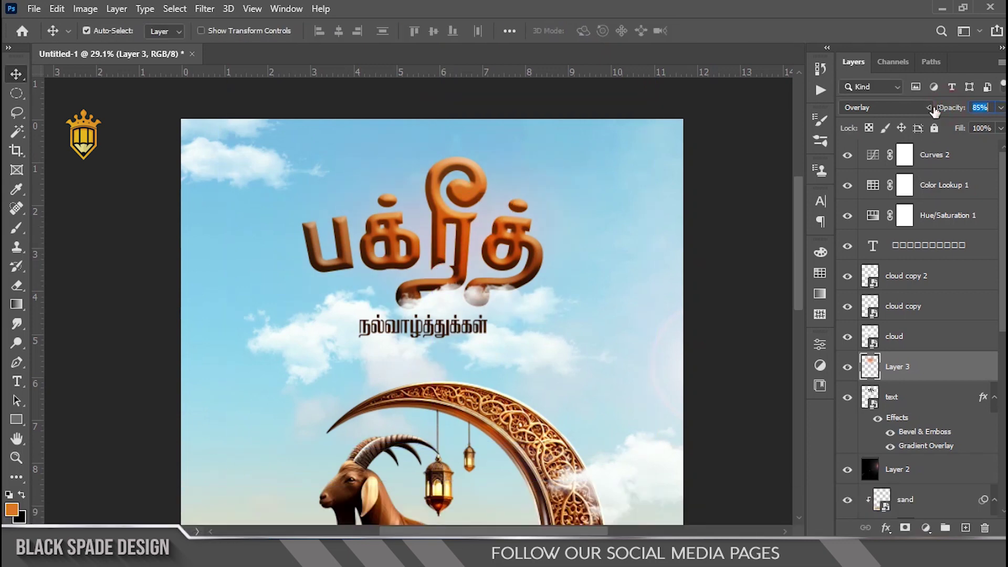
Examine the poster's title, crescent and goat at different magnifications, and fit the whole poster on screen.
{"action": "scroll", "coordinate": [467, 252], "scroll_direction": "down", "scroll_amount": 3}
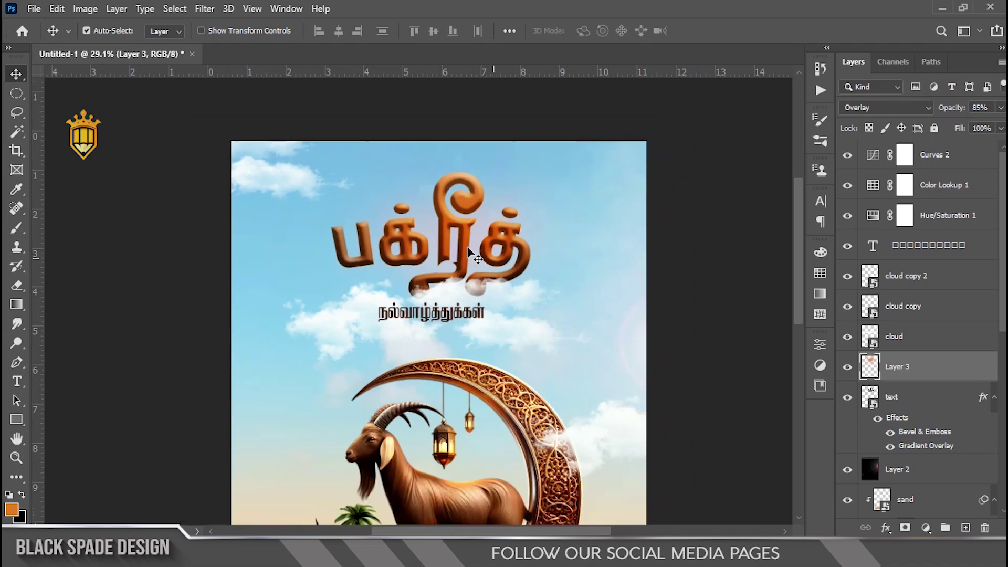
{"action": "scroll", "coordinate": [467, 241], "scroll_direction": "up", "scroll_amount": 3}
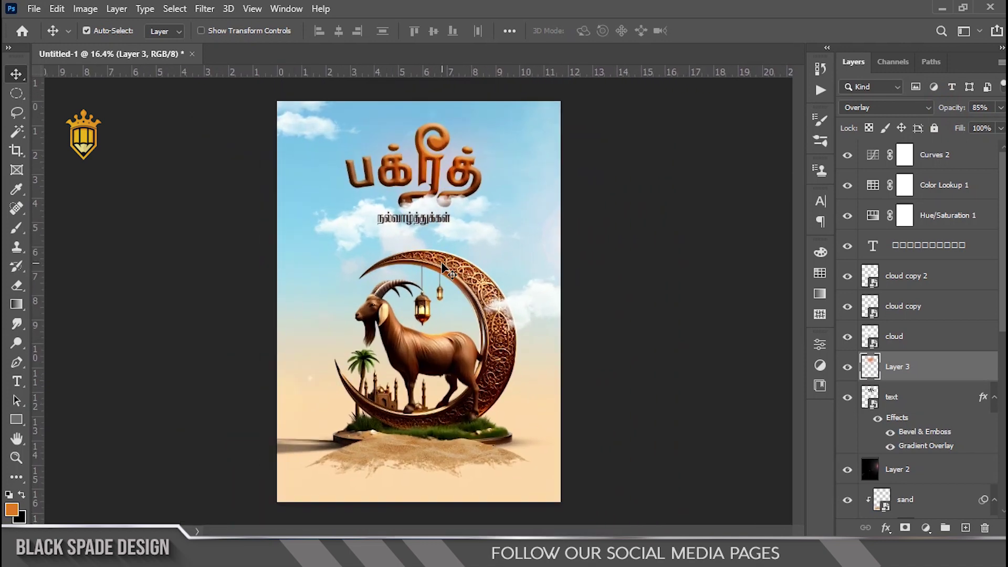
{"action": "key", "text": "space"}
{"action": "left_click_drag", "start_coordinate": [470, 315], "coordinate": [450, 266]}
{"action": "scroll", "coordinate": [452, 268], "scroll_direction": "down", "scroll_amount": 1}
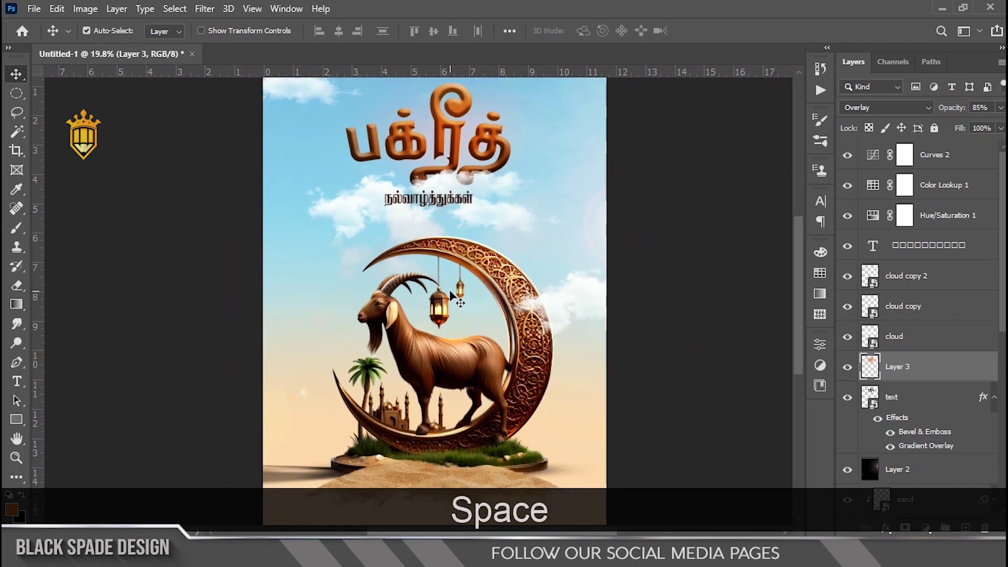
{"action": "key", "text": "z"}
{"action": "right_click", "coordinate": [458, 258]}
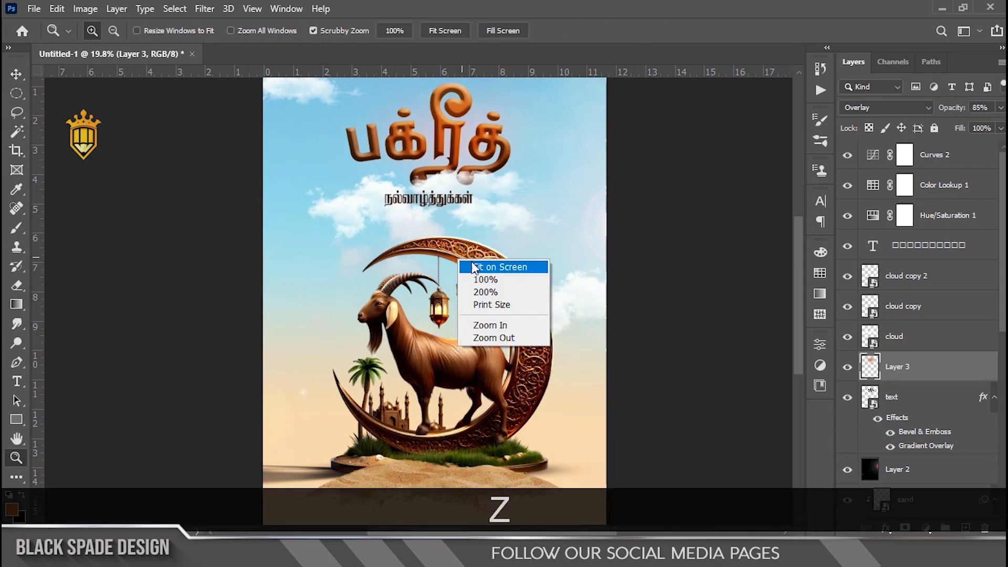
{"action": "left_click", "coordinate": [475, 266]}
{"action": "key", "text": "v"}
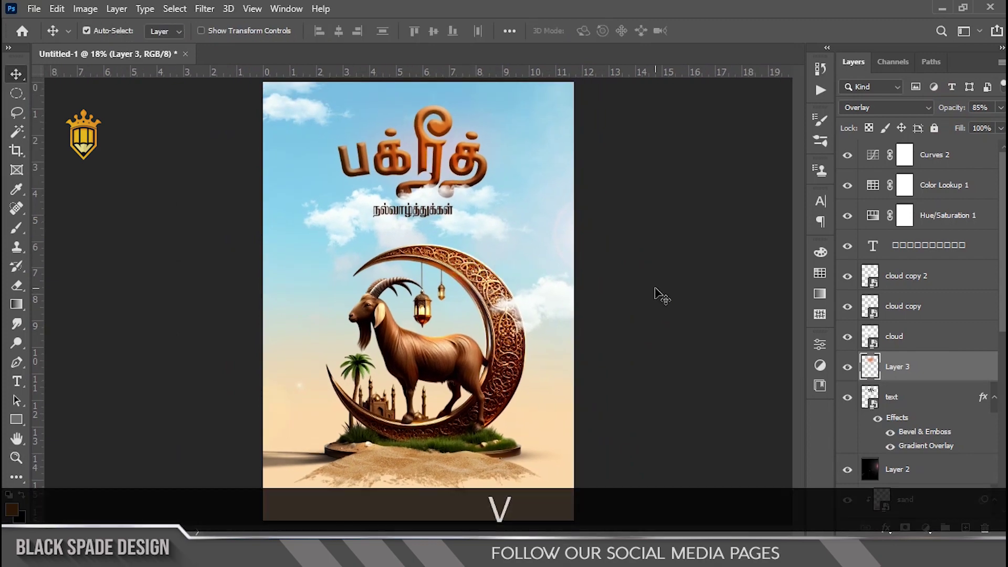